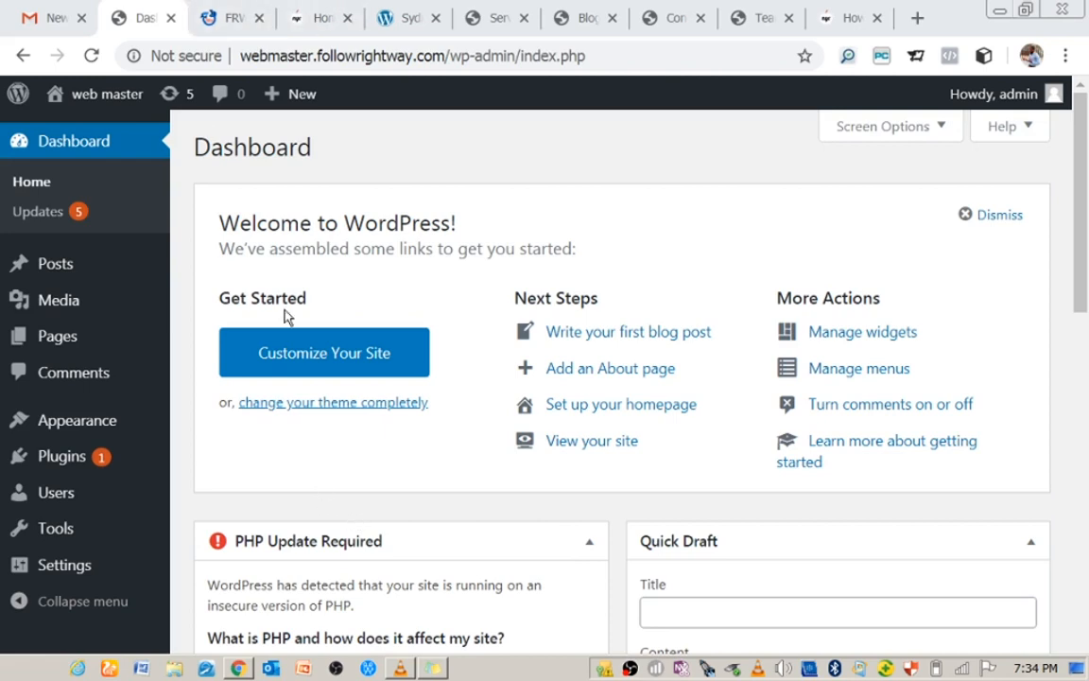
- Open the Sydney theme demo and review its home page from the welcome banner through services, about us and statistics to Our Work
{"action": "left_click", "coordinate": [388, 17]}
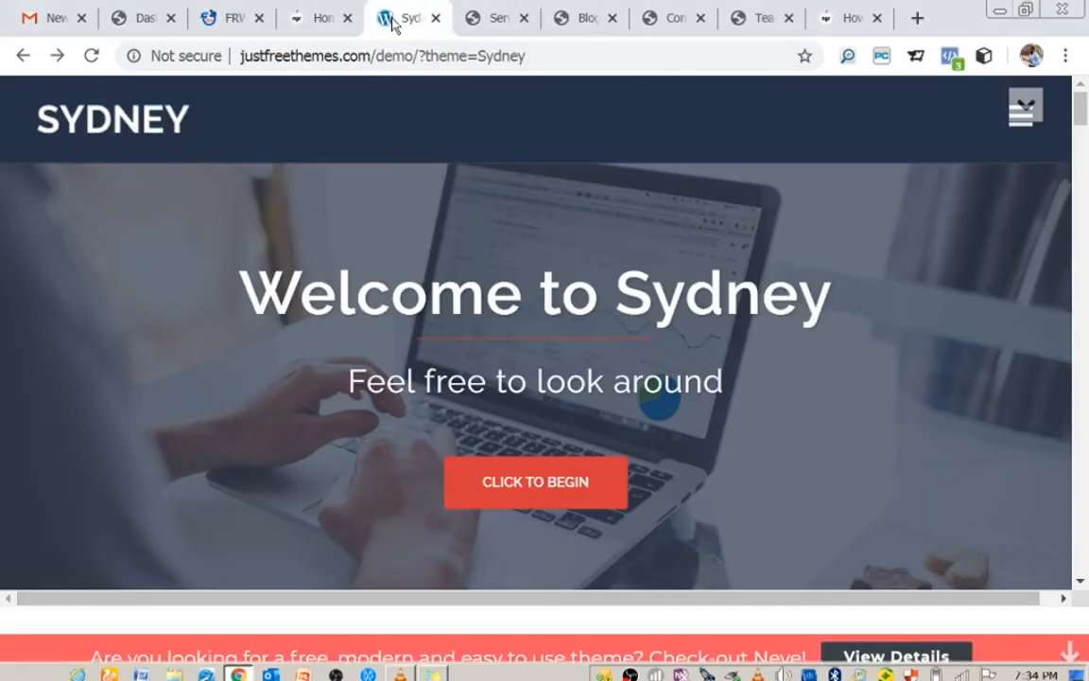
{"action": "scroll", "coordinate": [1081, 151], "scroll_direction": "down", "scroll_amount": 5}
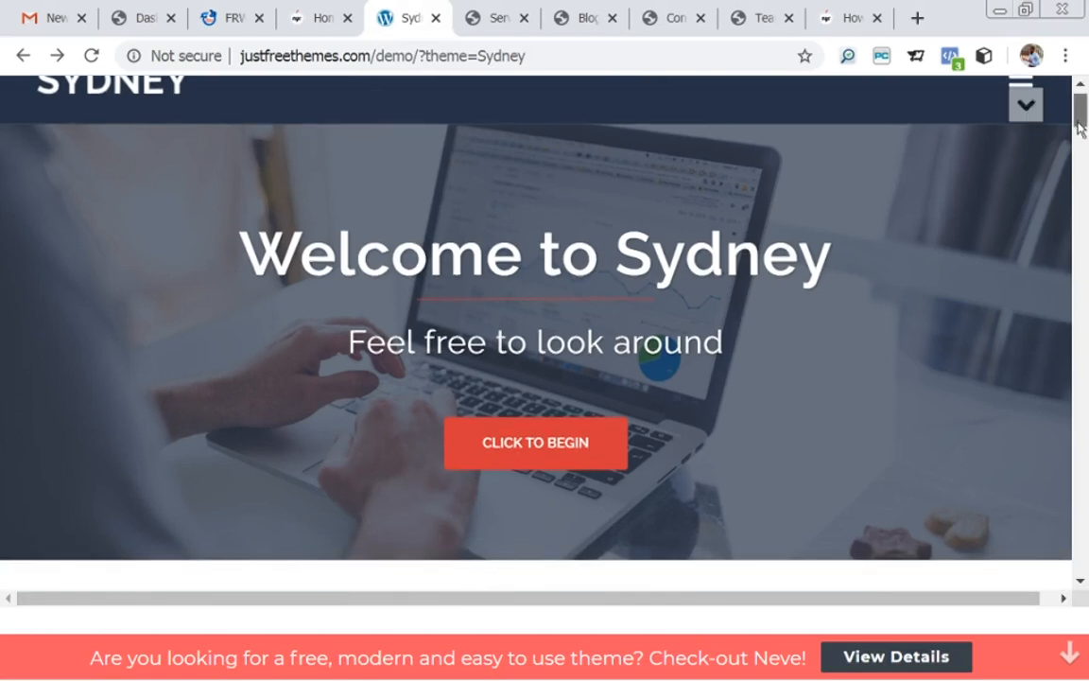
{"action": "left_click_drag", "start_coordinate": [1078, 146], "coordinate": [1074, 112]}
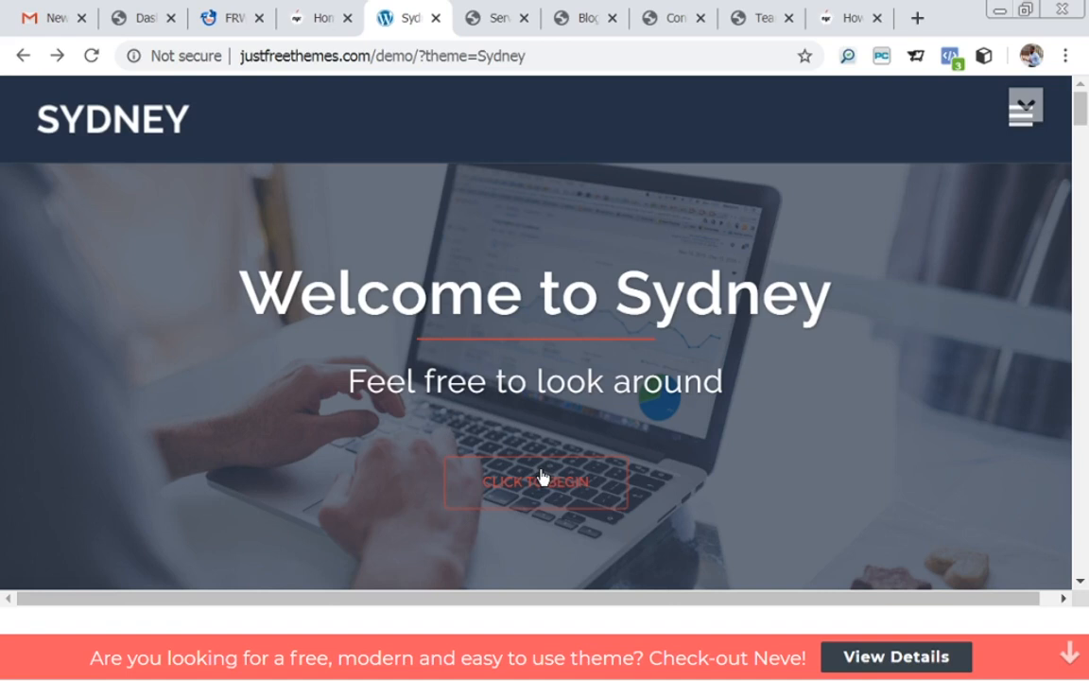
{"action": "left_click_drag", "start_coordinate": [1078, 111], "coordinate": [1083, 152]}
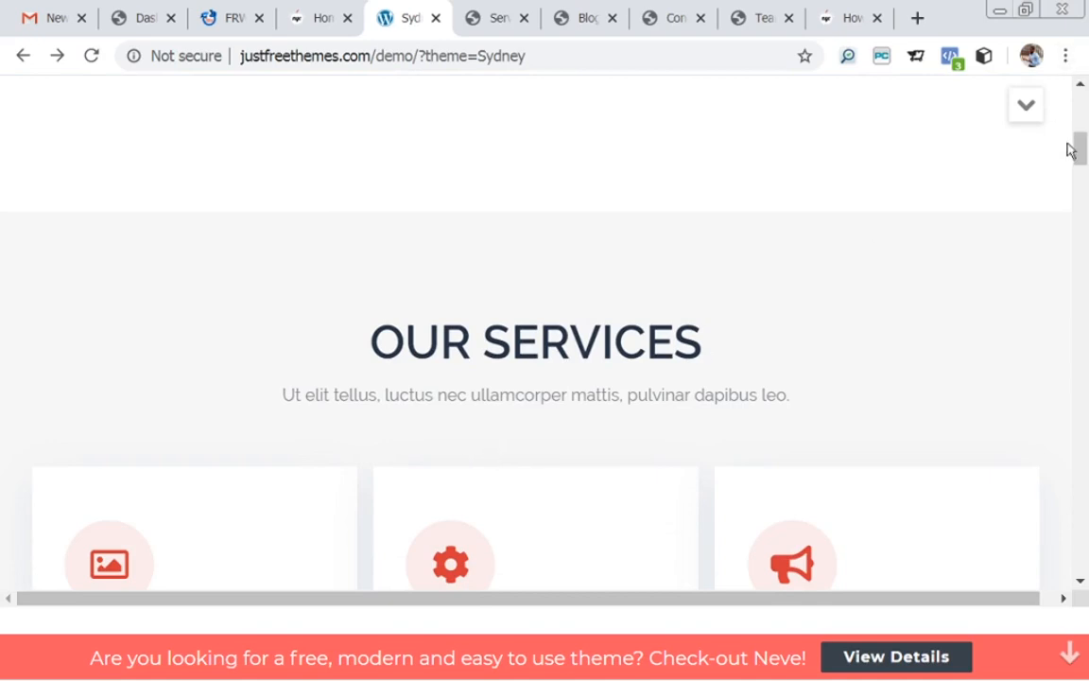
{"action": "left_click_drag", "start_coordinate": [1078, 150], "coordinate": [1083, 168]}
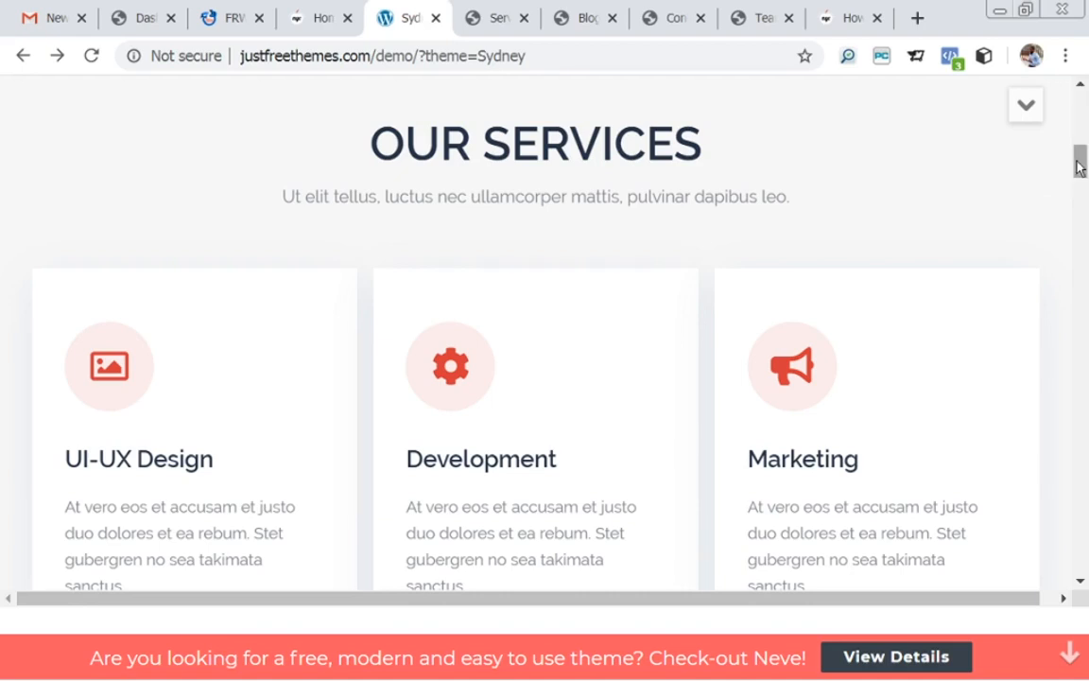
{"action": "left_click_drag", "start_coordinate": [1080, 167], "coordinate": [1083, 216]}
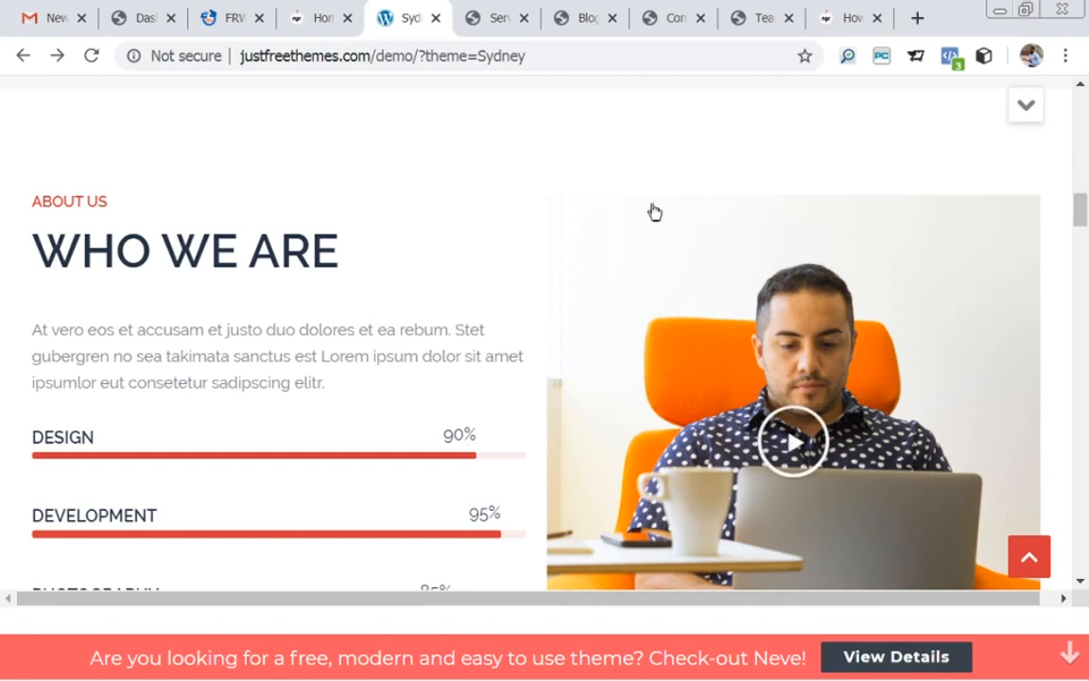
{"action": "left_click_drag", "start_coordinate": [1083, 210], "coordinate": [1084, 251]}
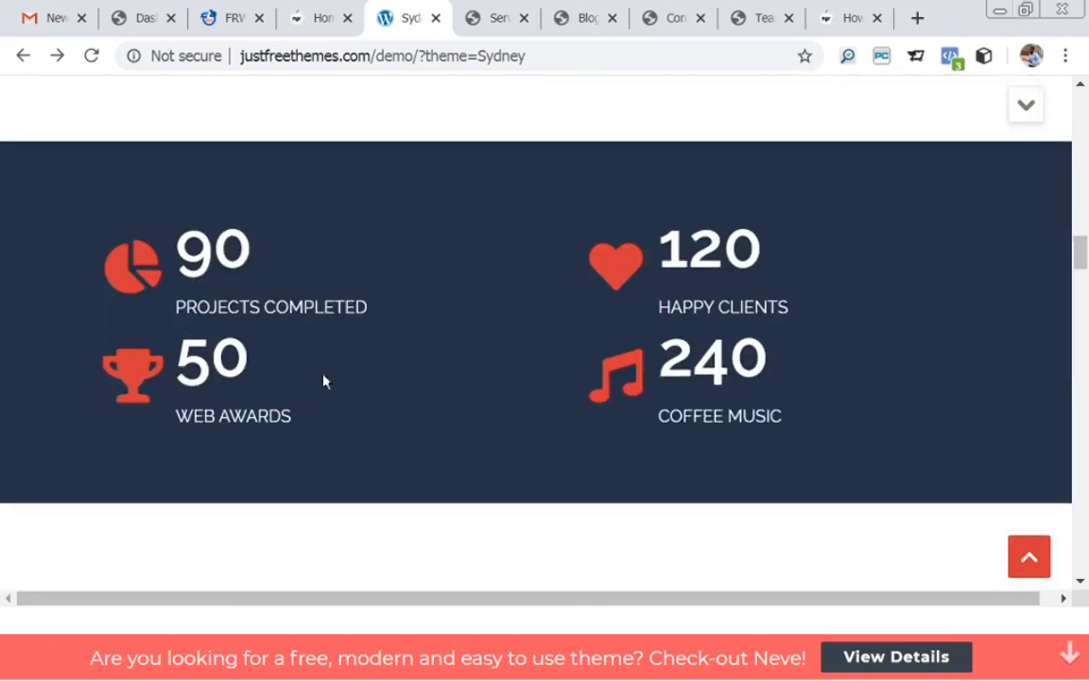
{"action": "scroll", "coordinate": [972, 232], "scroll_direction": "down", "scroll_amount": 3}
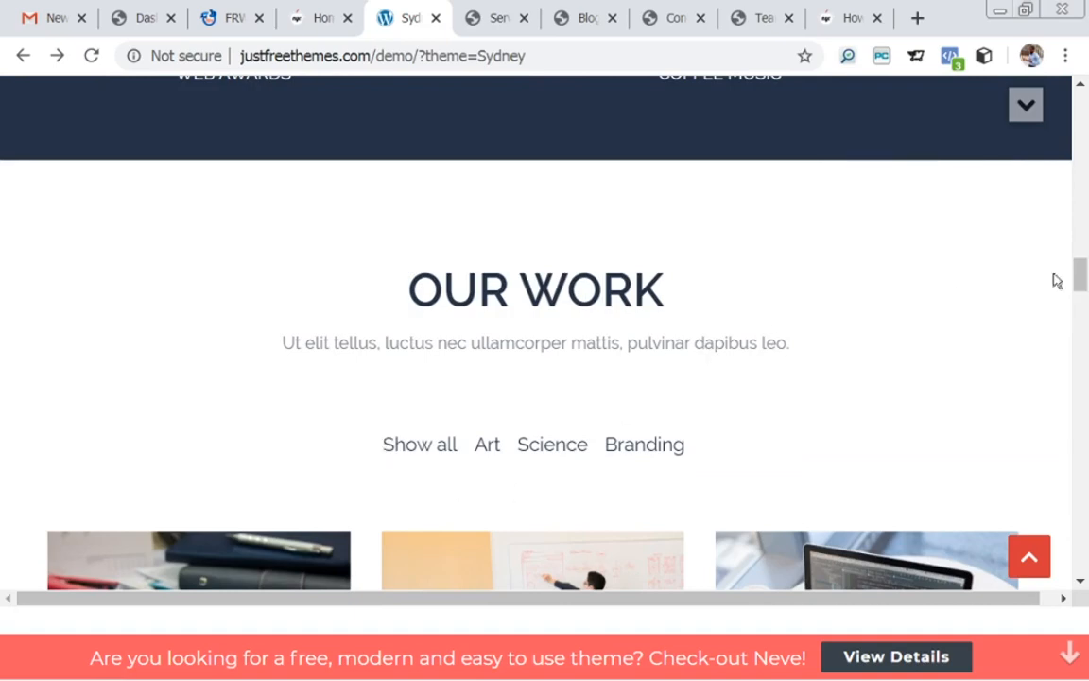
- Review the rest of the Sydney home page: testimonial, get-in-touch banner, latest news, client logos and the start of the footer
{"action": "left_click_drag", "start_coordinate": [1080, 276], "coordinate": [1083, 350]}
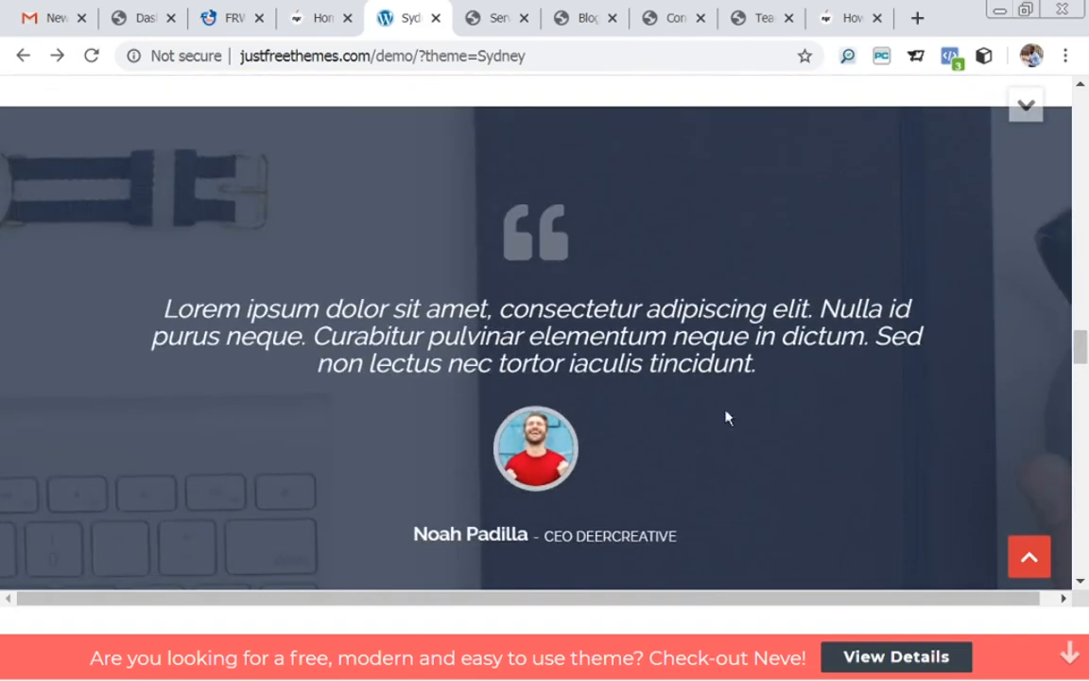
{"action": "left_click_drag", "start_coordinate": [1082, 348], "coordinate": [1085, 435]}
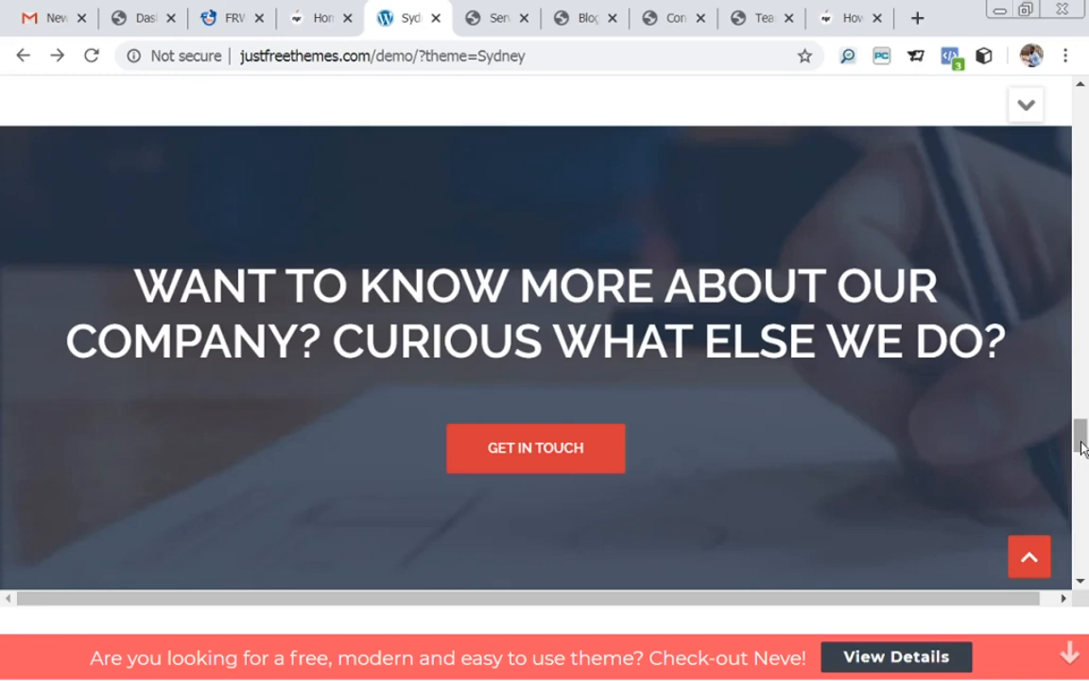
{"action": "left_click_drag", "start_coordinate": [1084, 446], "coordinate": [1083, 482]}
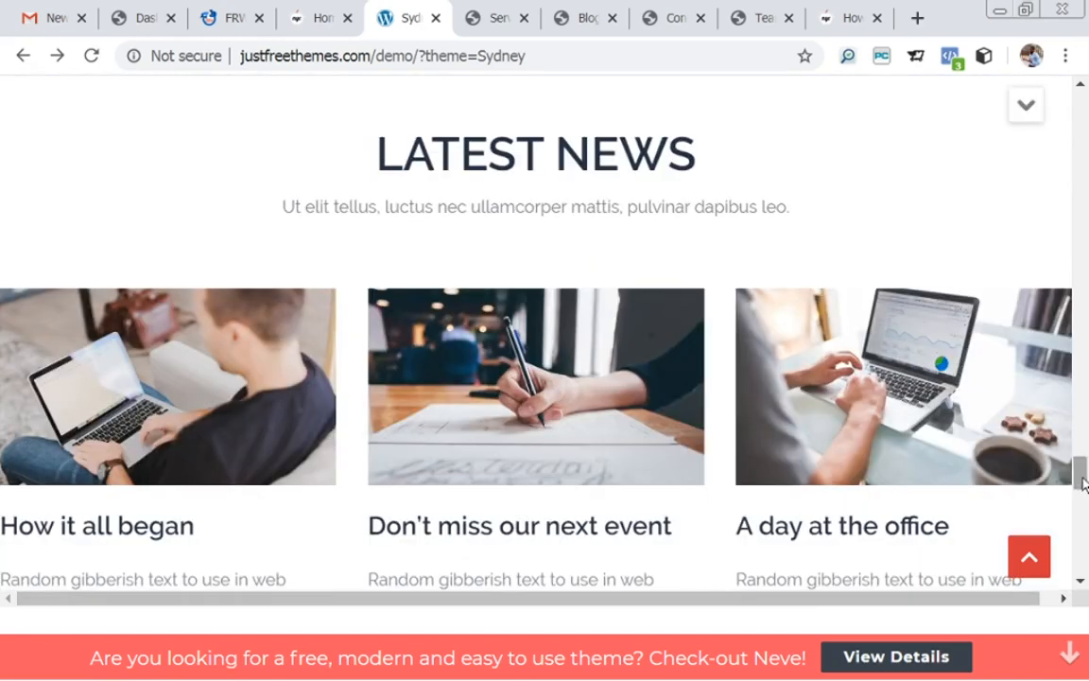
{"action": "left_click_drag", "start_coordinate": [1079, 479], "coordinate": [1080, 489]}
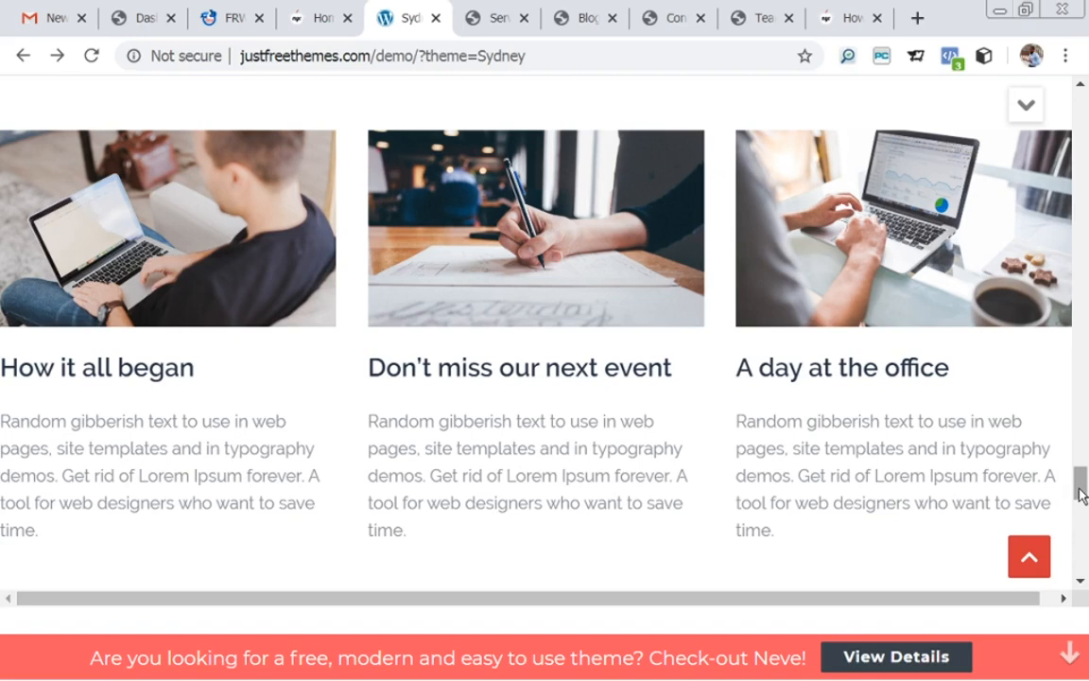
{"action": "left_click_drag", "start_coordinate": [1081, 492], "coordinate": [1083, 531]}
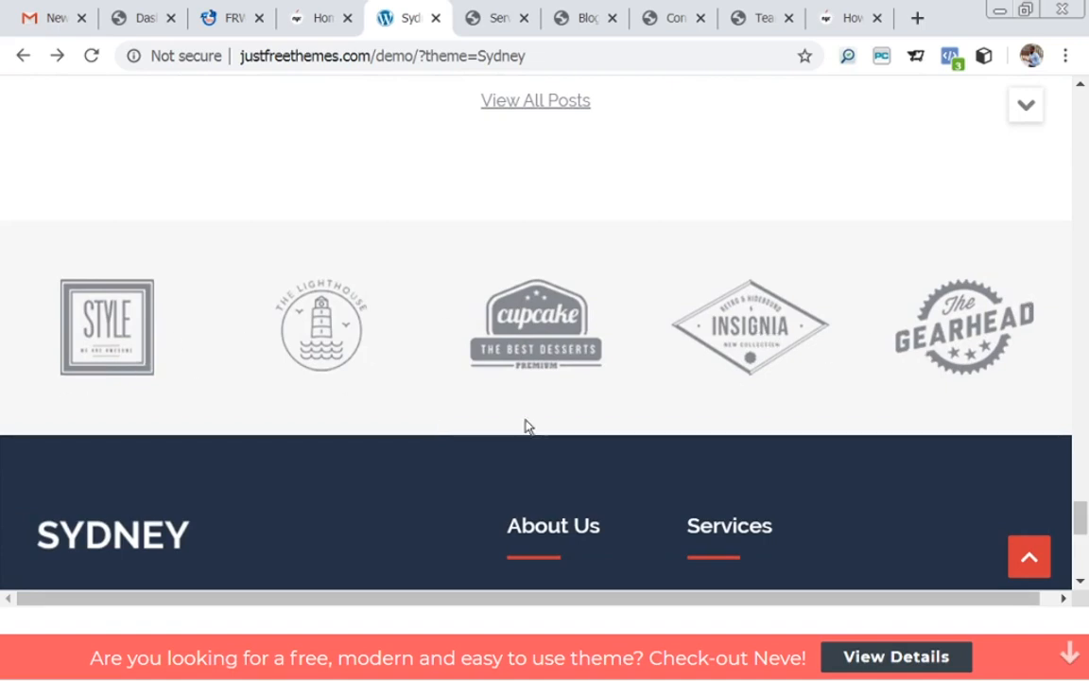
{"action": "left_click_drag", "start_coordinate": [1080, 520], "coordinate": [1084, 74]}
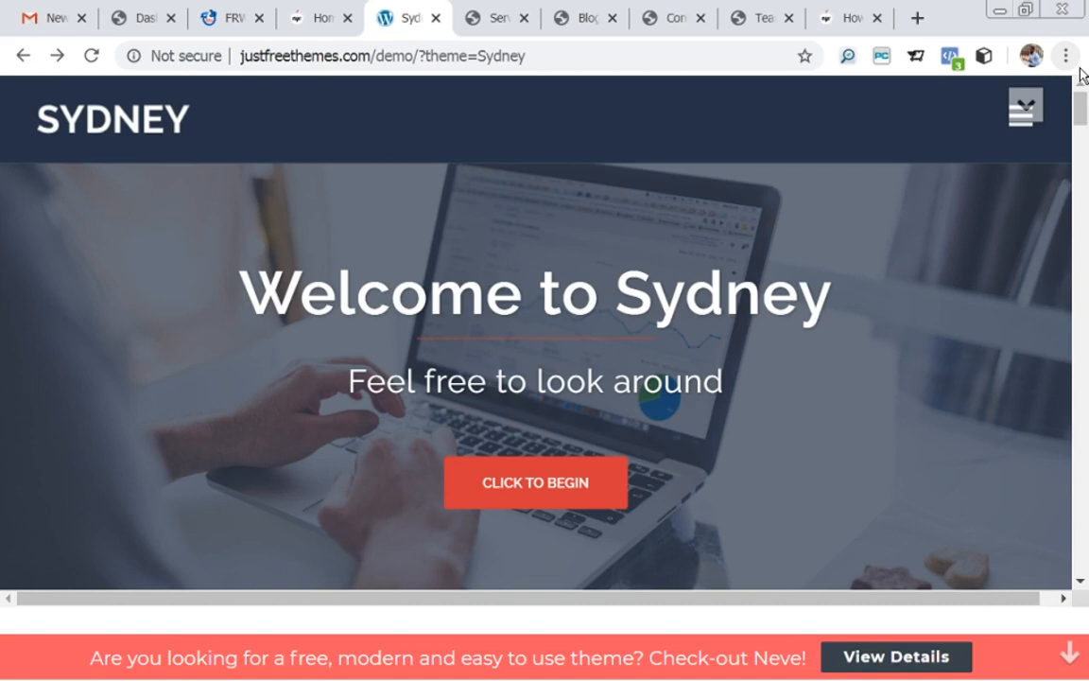
- Go through the upper half of the Sydney home page again, from the banner to the statistics section, and return to its start
{"action": "mouse_move", "coordinate": [1083, 110]}
{"action": "left_mouse_down"}
{"action": "mouse_move", "coordinate": [1084, 162]}
{"action": "mouse_move", "coordinate": [1081, 111]}
{"action": "left_mouse_up"}
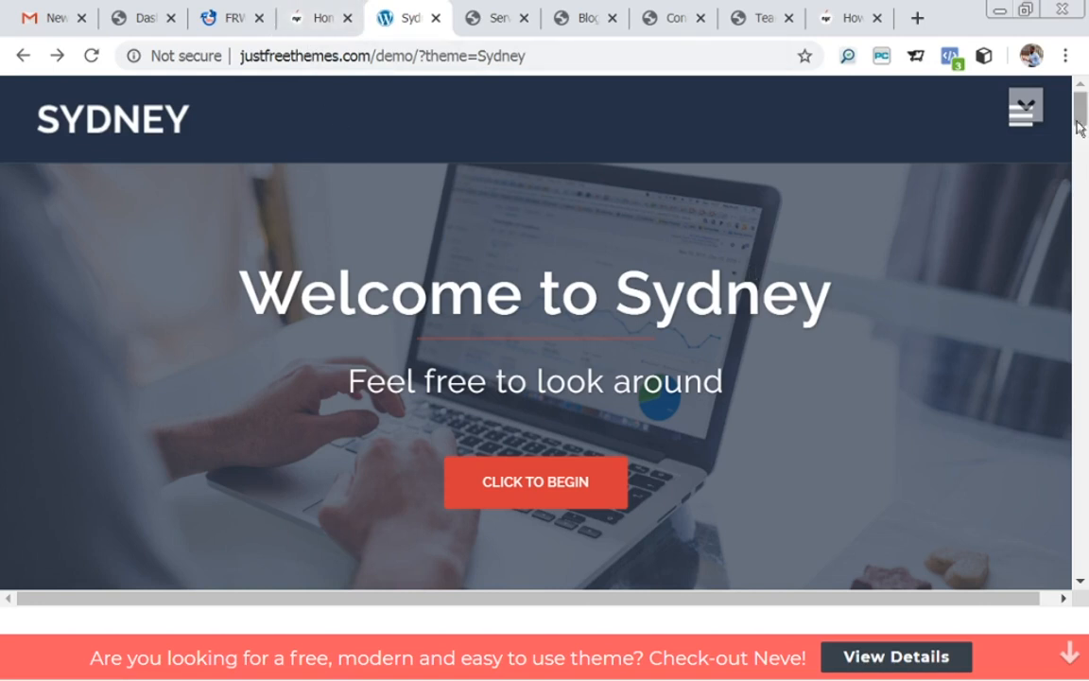
{"action": "left_click_drag", "start_coordinate": [1083, 123], "coordinate": [1084, 166]}
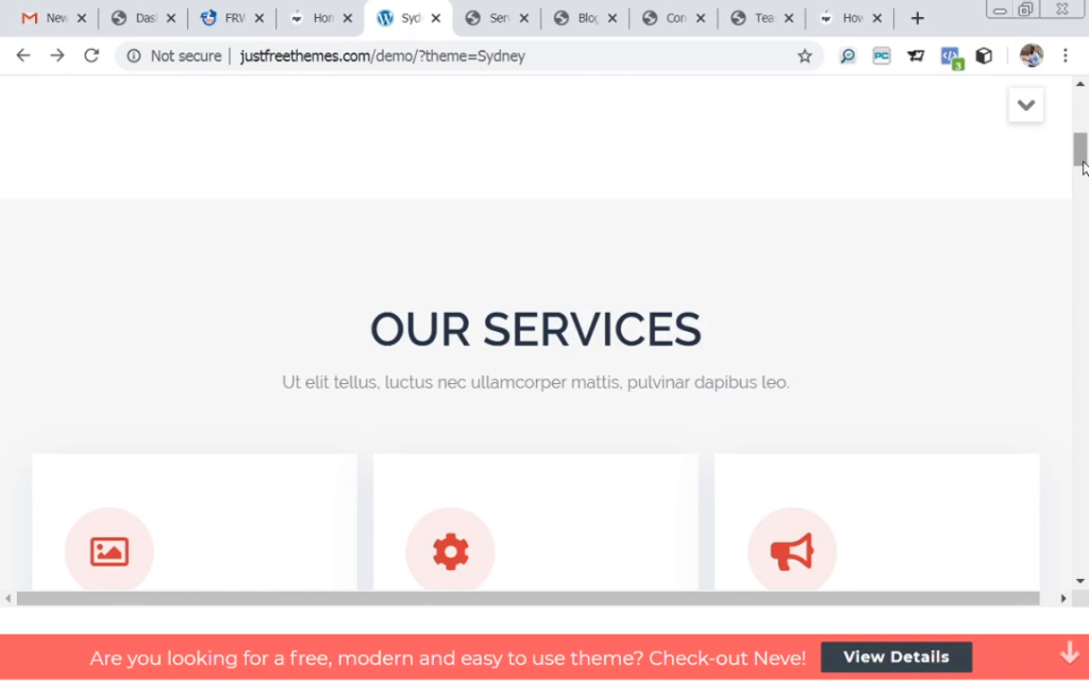
{"action": "left_click_drag", "start_coordinate": [1084, 164], "coordinate": [1086, 192]}
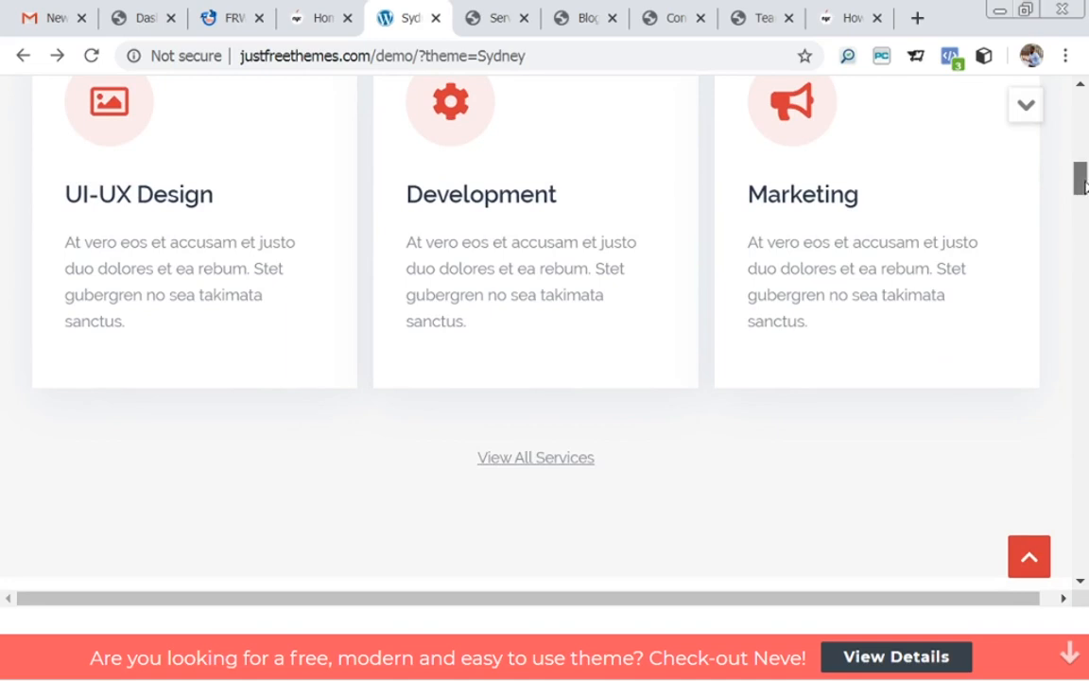
{"action": "left_click_drag", "start_coordinate": [1084, 192], "coordinate": [1084, 267]}
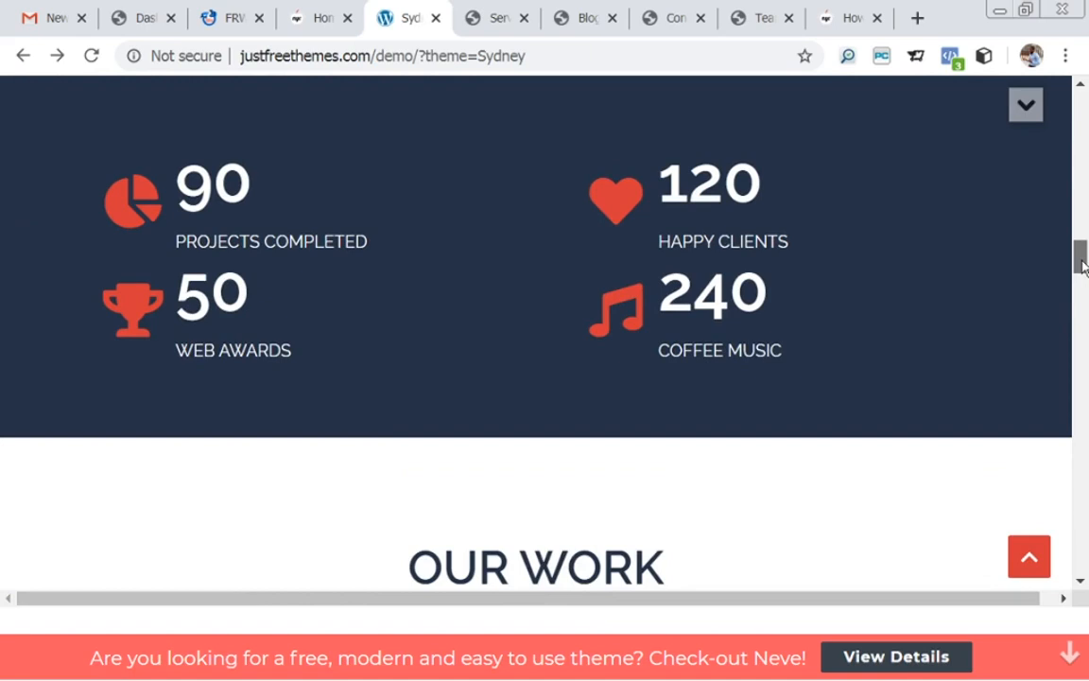
{"action": "left_click_drag", "start_coordinate": [1085, 267], "coordinate": [1088, 33]}
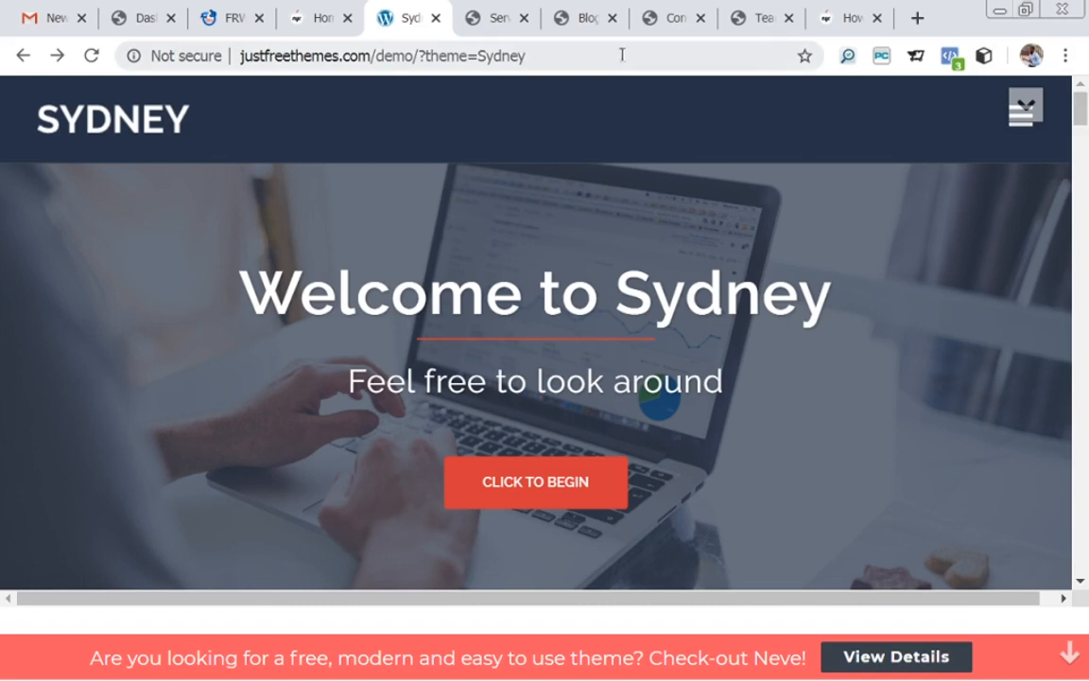
- Compare the demo's separate Our Services page with the services section on the Sydney home page
{"action": "left_click", "coordinate": [490, 21]}
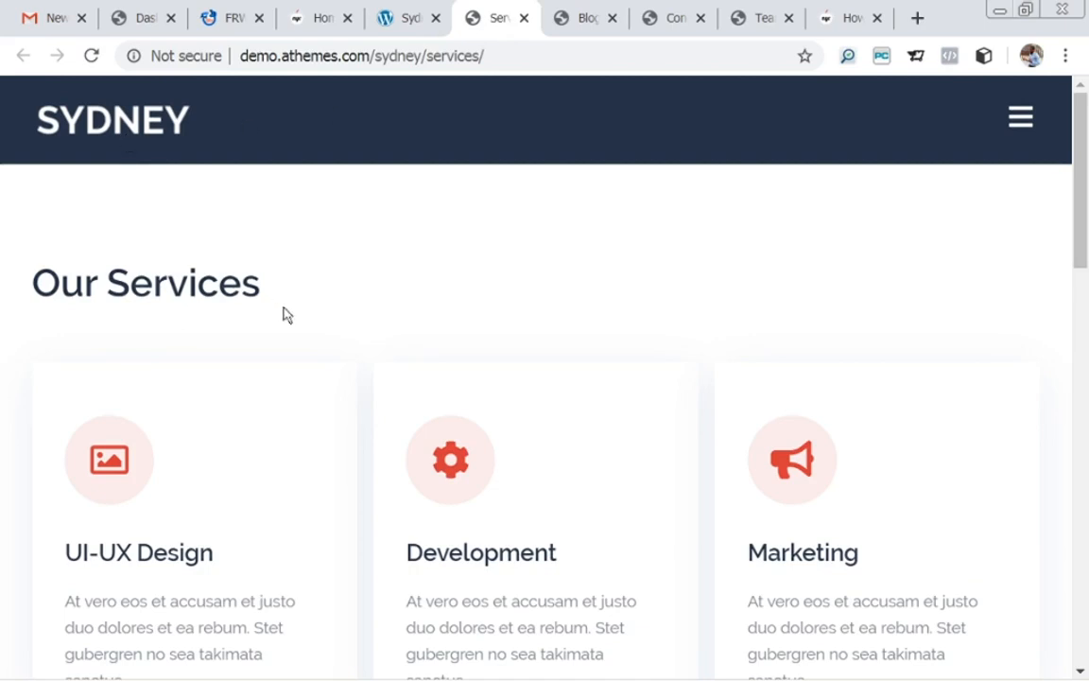
{"action": "left_click", "coordinate": [412, 27]}
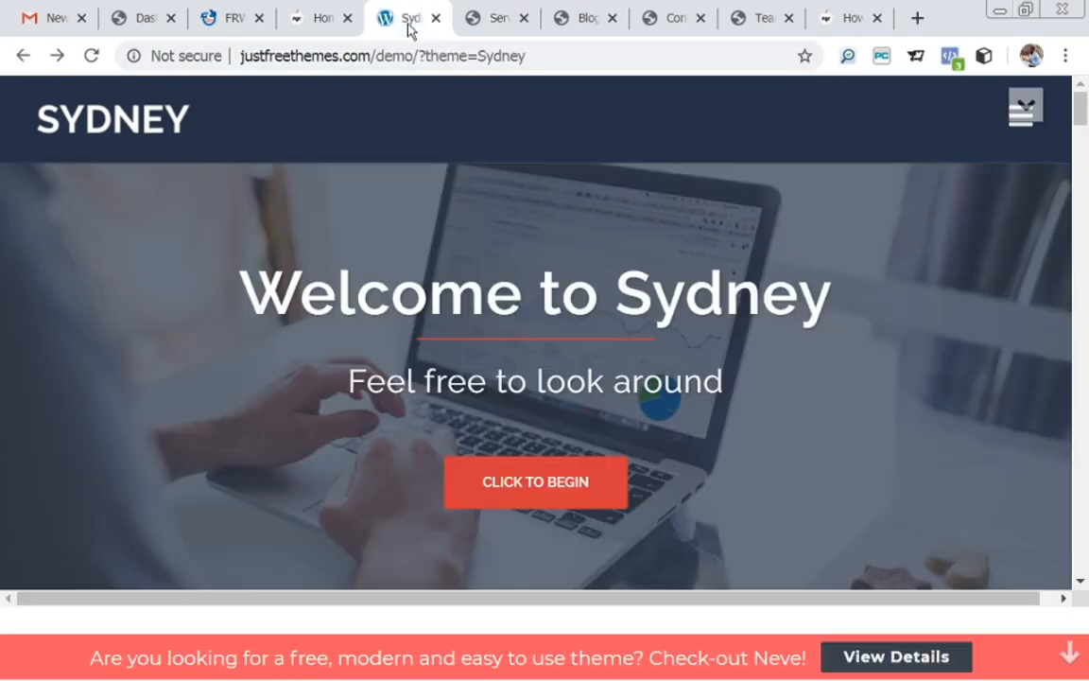
{"action": "left_click_drag", "start_coordinate": [1078, 108], "coordinate": [1080, 170]}
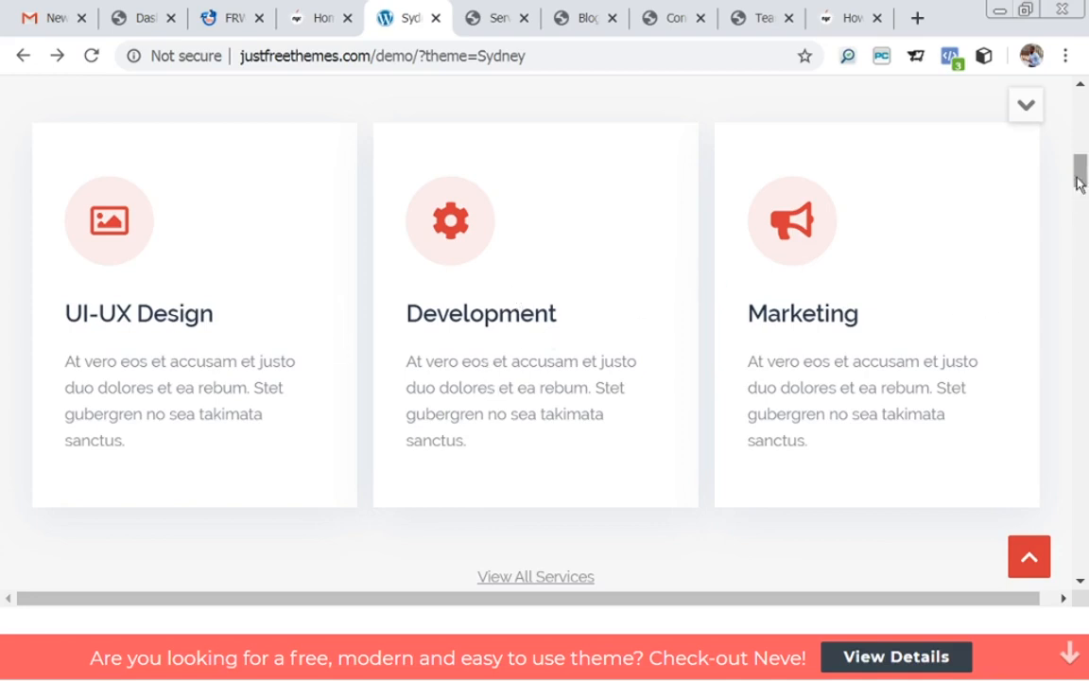
{"action": "scroll", "coordinate": [1080, 183], "scroll_direction": "up", "scroll_amount": 5}
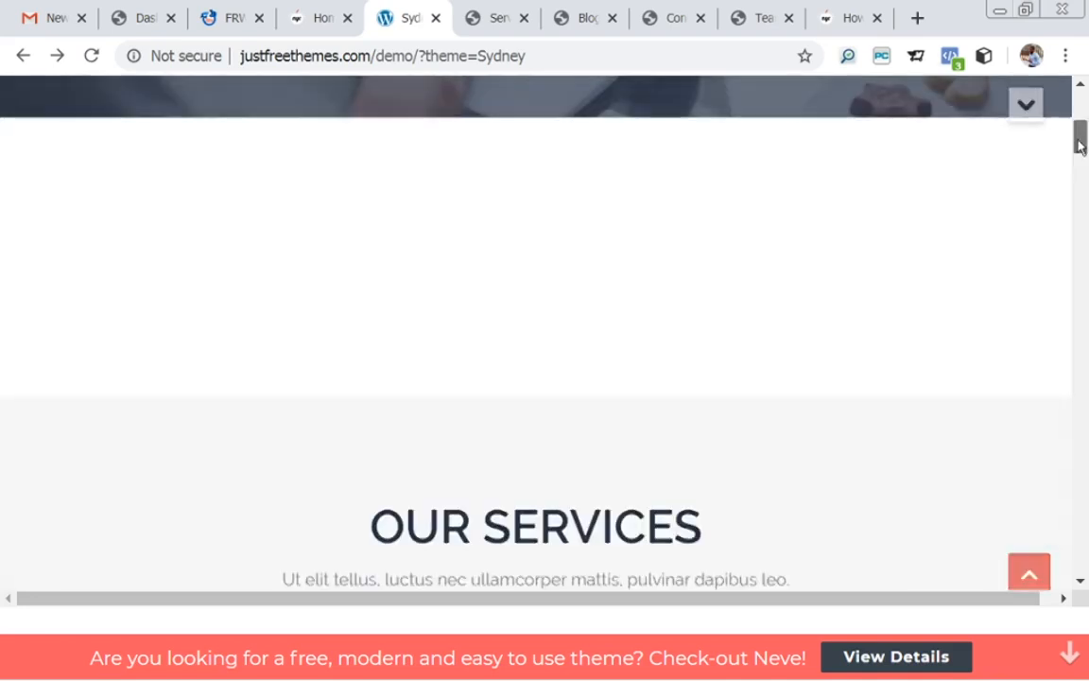
{"action": "left_click", "coordinate": [486, 19]}
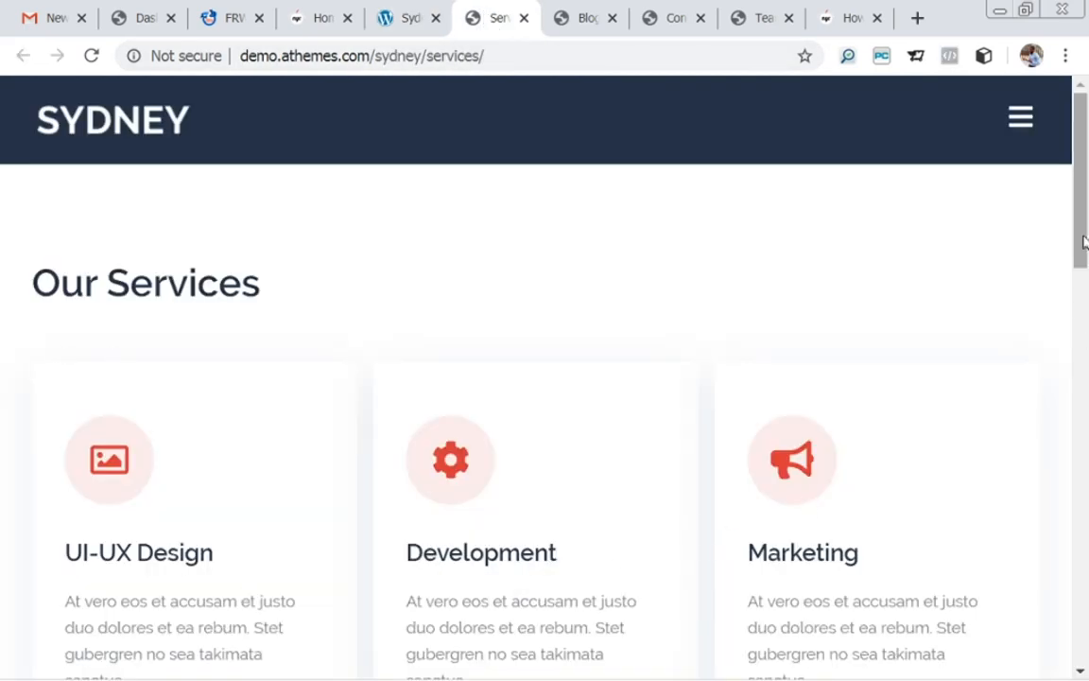
{"action": "scroll", "coordinate": [1085, 378], "scroll_direction": "down", "scroll_amount": 4}
{"action": "left_click_drag", "start_coordinate": [1085, 343], "coordinate": [1068, 159]}
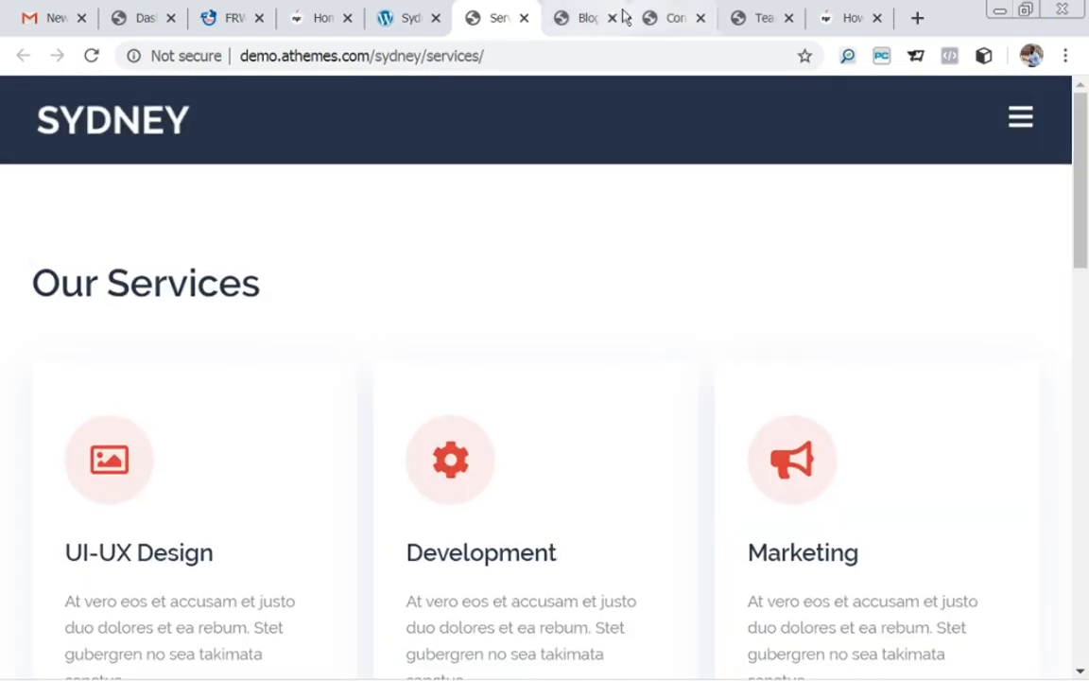
- Examine the Sydney demo's Blog page, including the first post and the Recent News list
{"action": "left_click", "coordinate": [574, 18]}
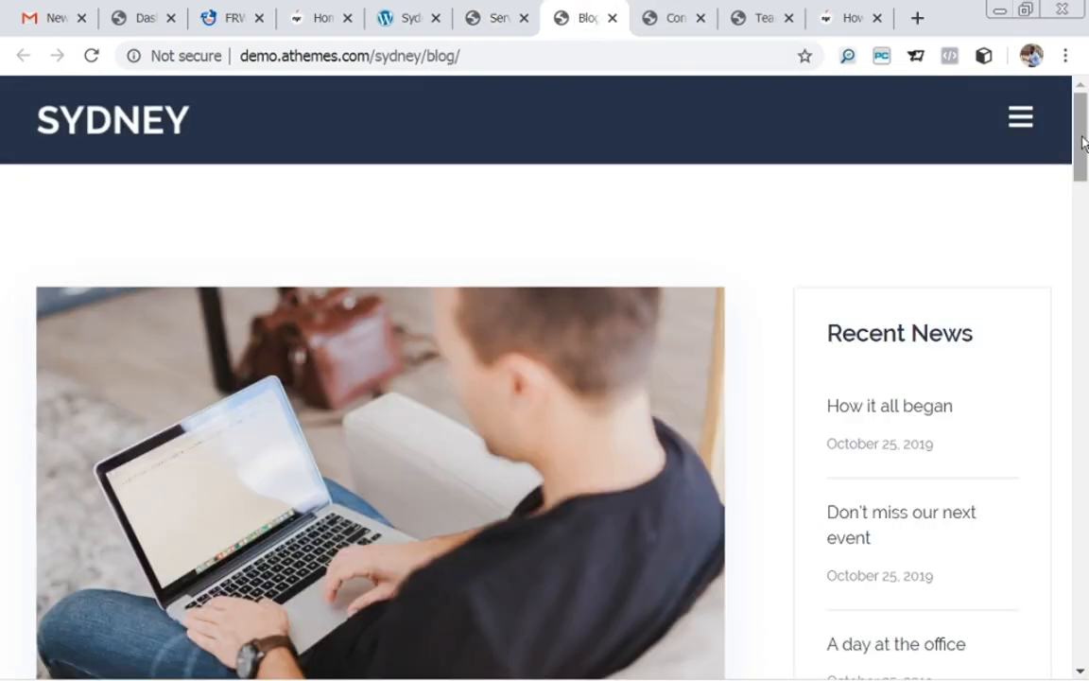
{"action": "scroll", "coordinate": [1085, 171], "scroll_direction": "down", "scroll_amount": 2}
{"action": "mouse_move", "coordinate": [1086, 172]}
{"action": "left_mouse_down"}
{"action": "mouse_move", "coordinate": [1085, 206]}
{"action": "mouse_move", "coordinate": [1086, 147]}
{"action": "mouse_move", "coordinate": [1088, 163]}
{"action": "left_mouse_up"}
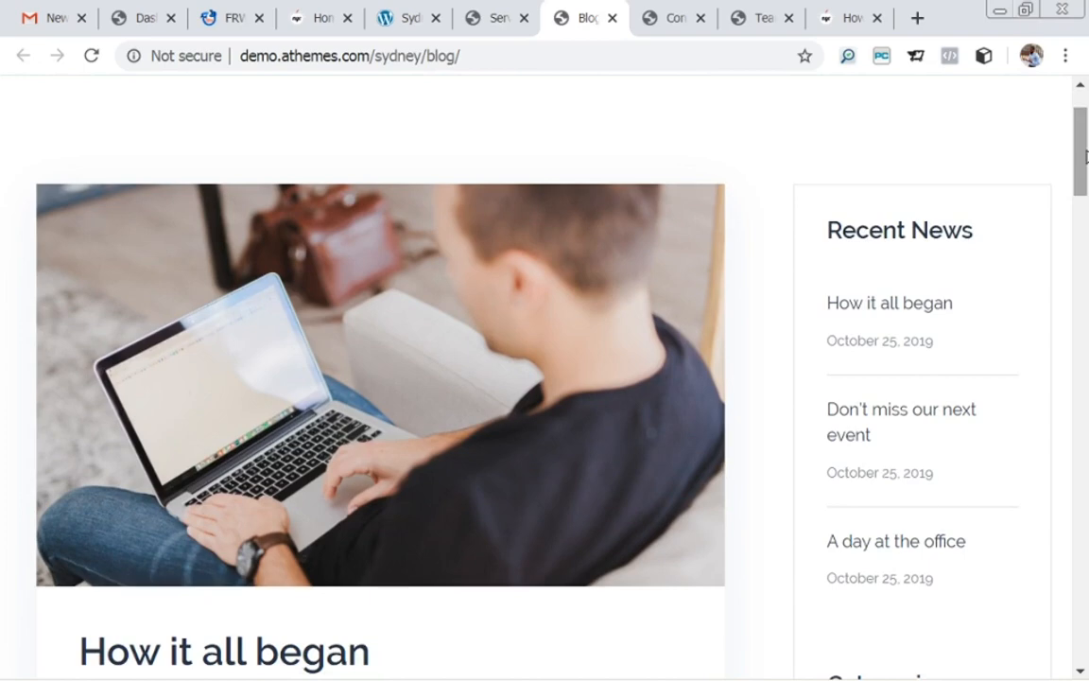
{"action": "mouse_move", "coordinate": [1086, 163]}
{"action": "left_mouse_down"}
{"action": "mouse_move", "coordinate": [1086, 449]}
{"action": "mouse_move", "coordinate": [1081, 142]}
{"action": "left_mouse_up"}
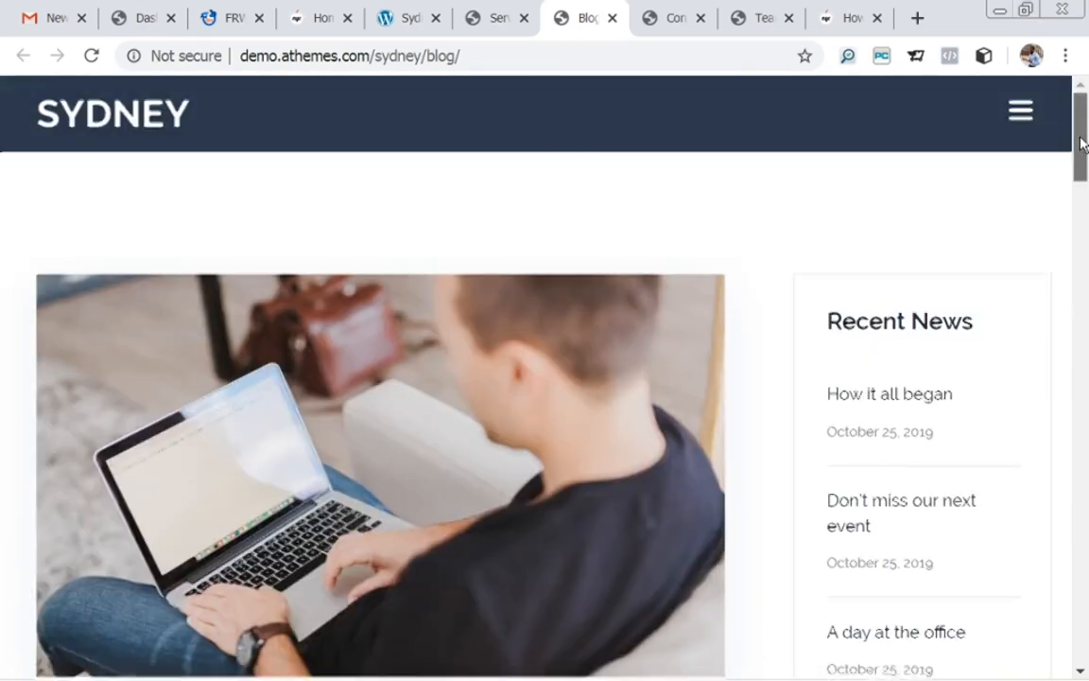
- Examine the Sydney demo's Contact page with its map, location, phone and opening hours sections
{"action": "left_click", "coordinate": [671, 23]}
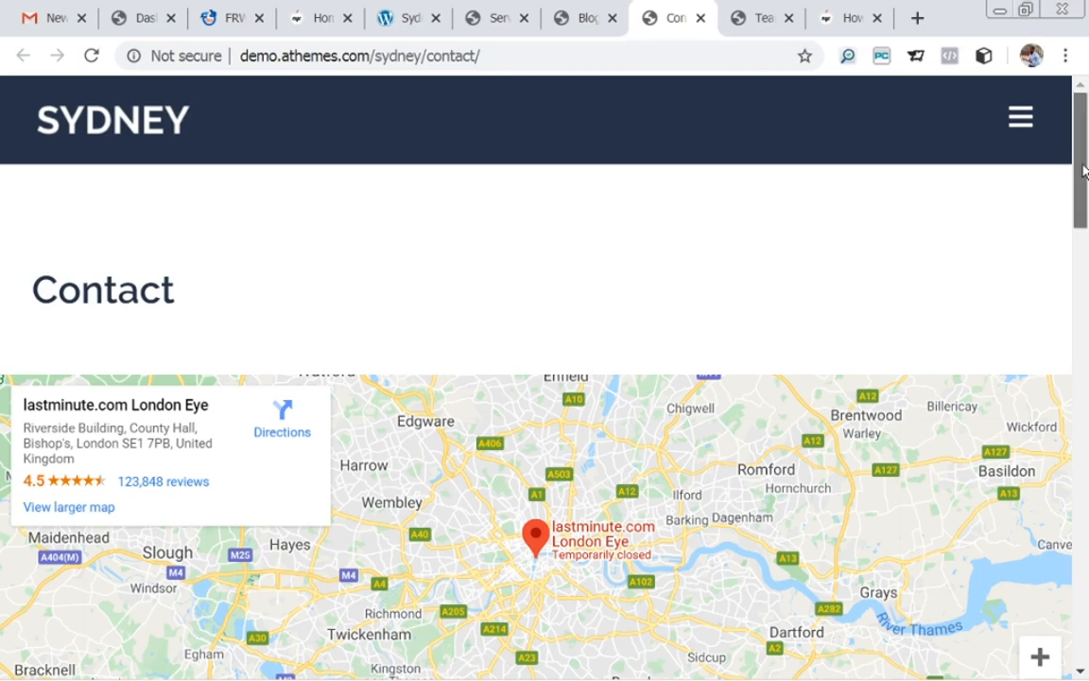
{"action": "left_click_drag", "start_coordinate": [1085, 171], "coordinate": [1083, 303]}
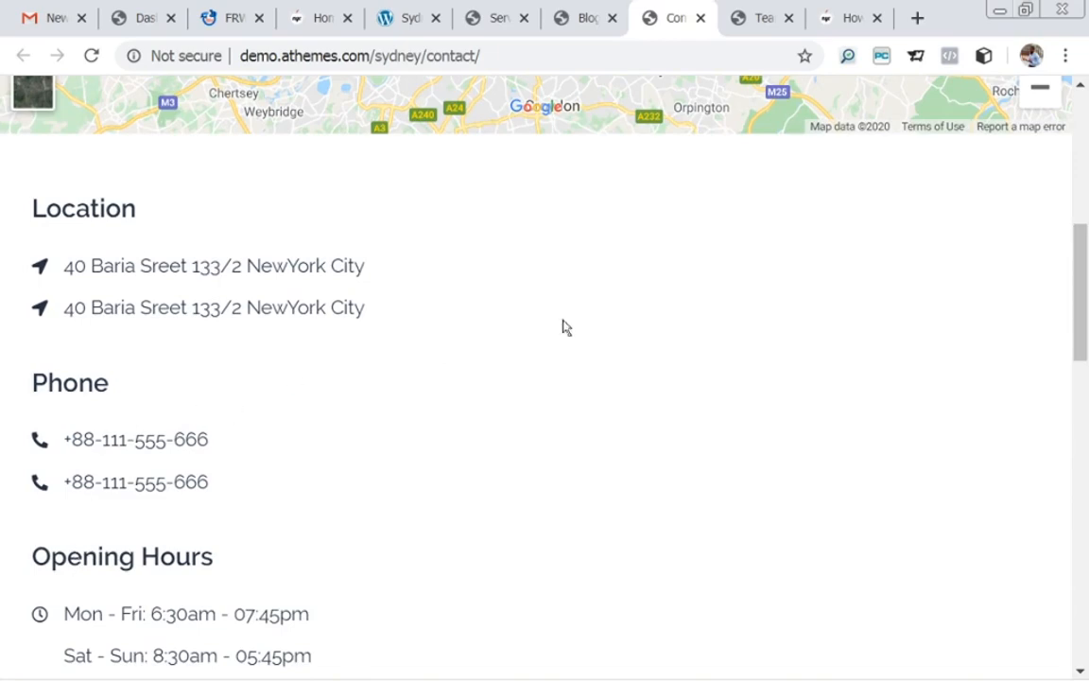
{"action": "left_click_drag", "start_coordinate": [1083, 316], "coordinate": [1086, 128]}
- Look over the Sydney demo's Our Team page and return to the WordPress admin dashboard
{"action": "left_click", "coordinate": [756, 18]}
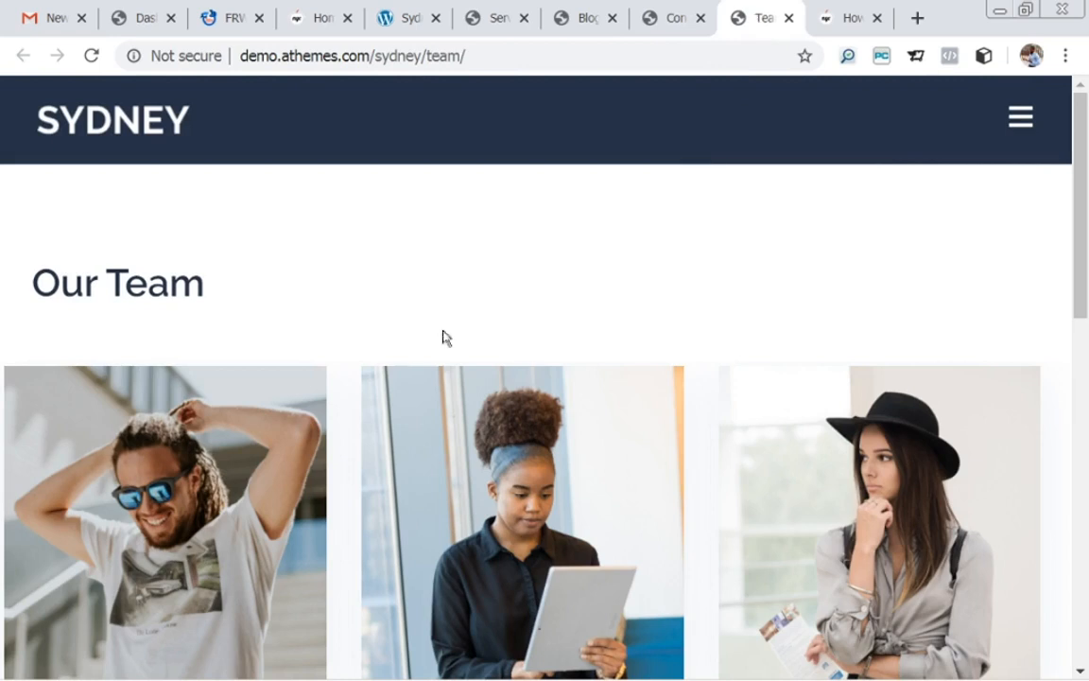
{"action": "left_click_drag", "start_coordinate": [1081, 235], "coordinate": [1083, 239]}
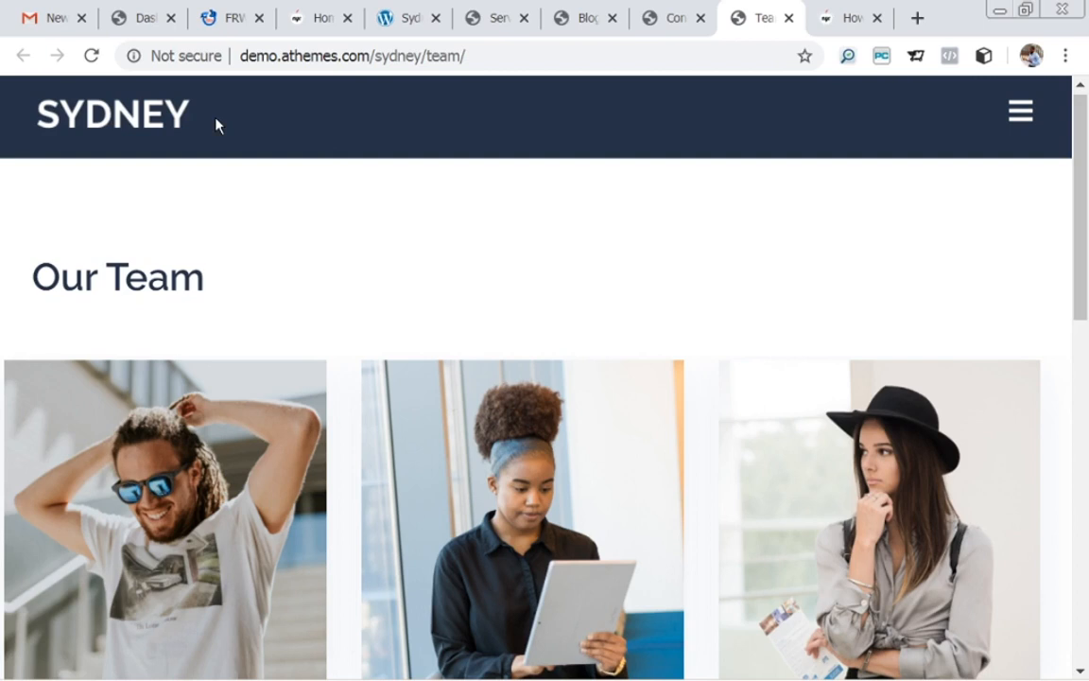
{"action": "left_click_drag", "start_coordinate": [1088, 435], "coordinate": [1085, 87]}
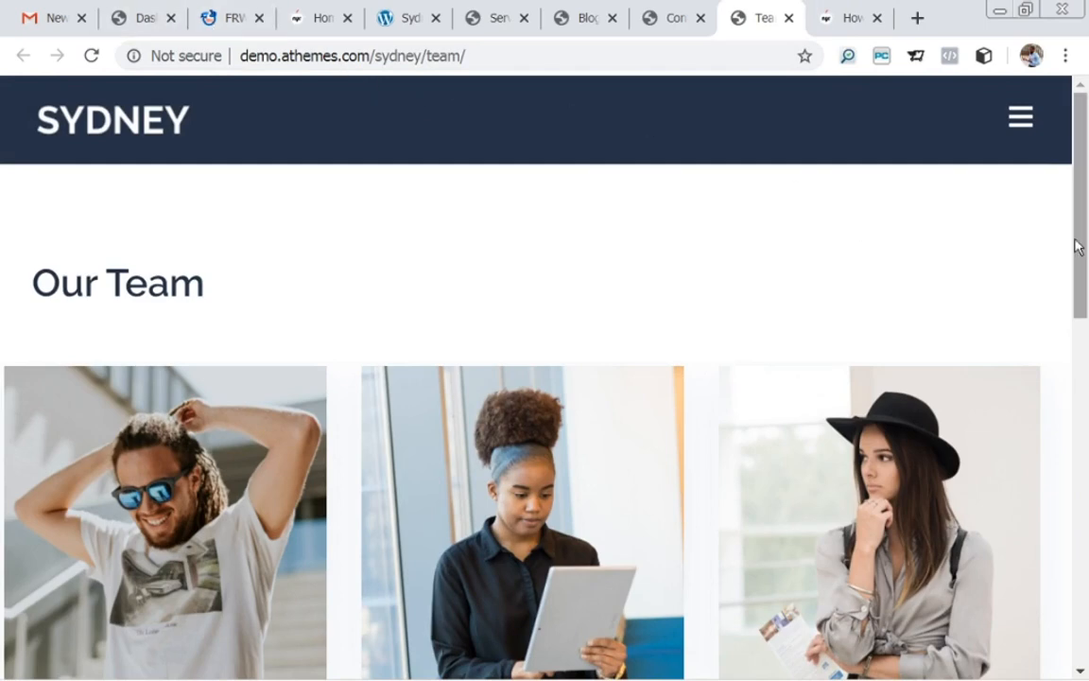
{"action": "left_click_drag", "start_coordinate": [1080, 243], "coordinate": [1079, 125]}
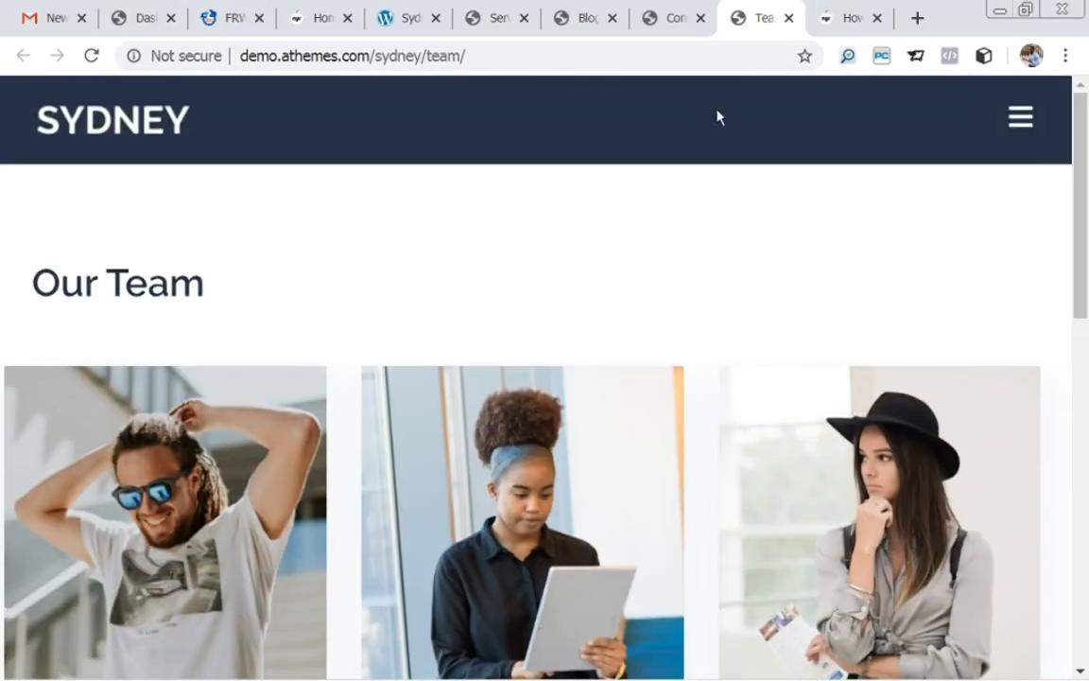
{"action": "left_click", "coordinate": [137, 27]}
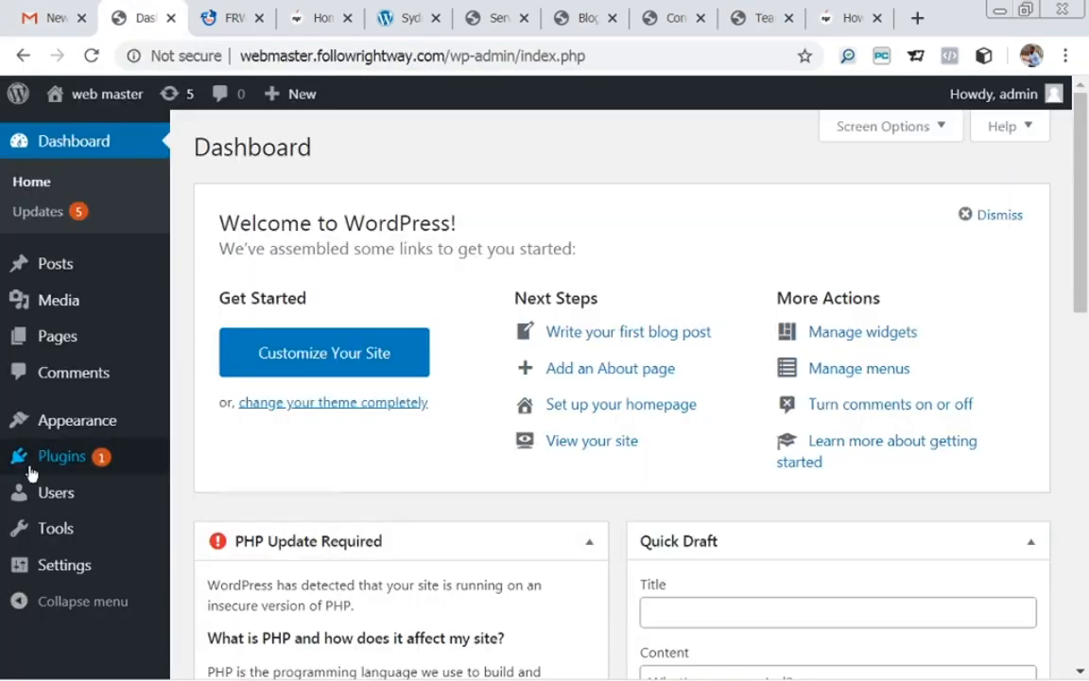
- Open the page for adding new themes from the installed themes list and browse the featured themes
{"action": "mouse_move", "coordinate": [59, 490]}
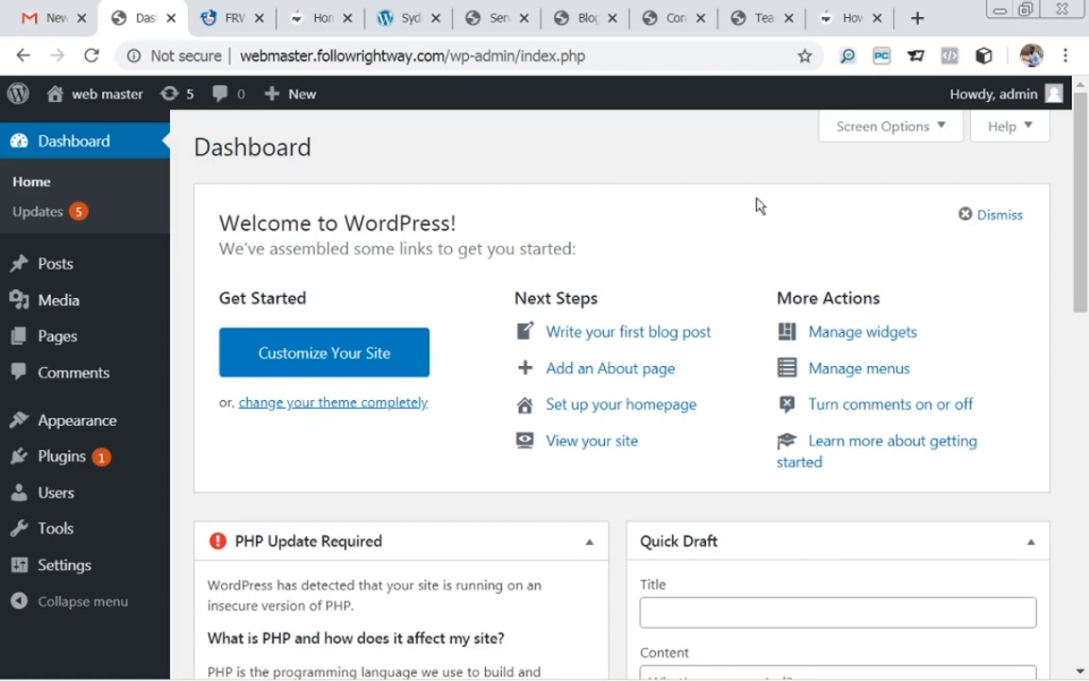
{"action": "left_click_drag", "start_coordinate": [1081, 172], "coordinate": [1078, 97]}
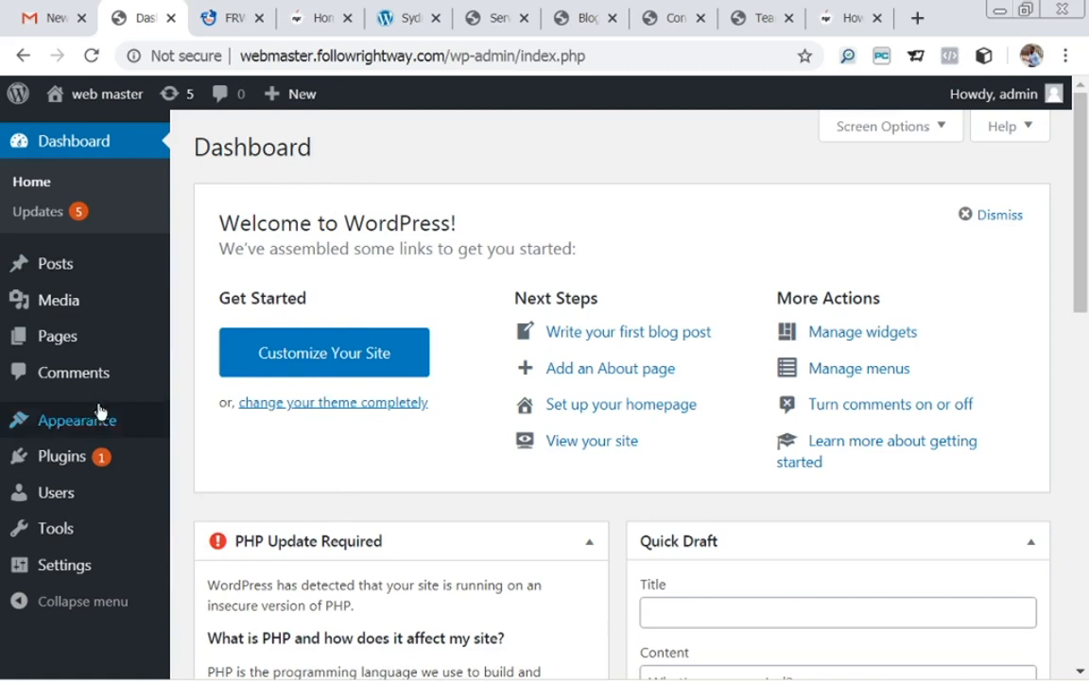
{"action": "mouse_move", "coordinate": [81, 422]}
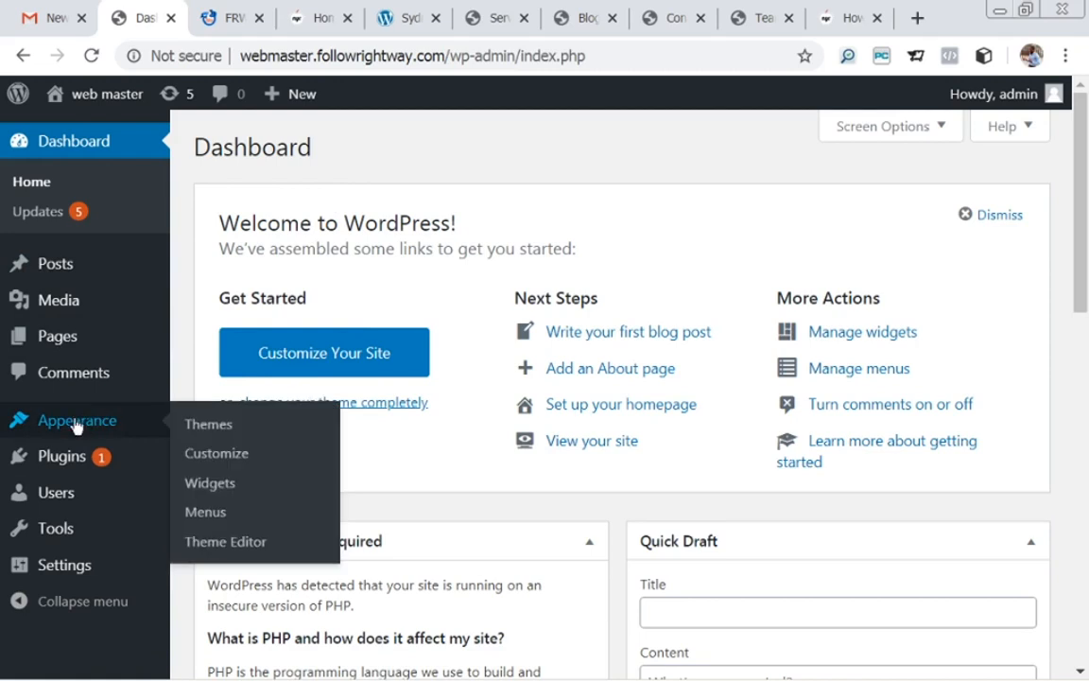
{"action": "left_click", "coordinate": [209, 426]}
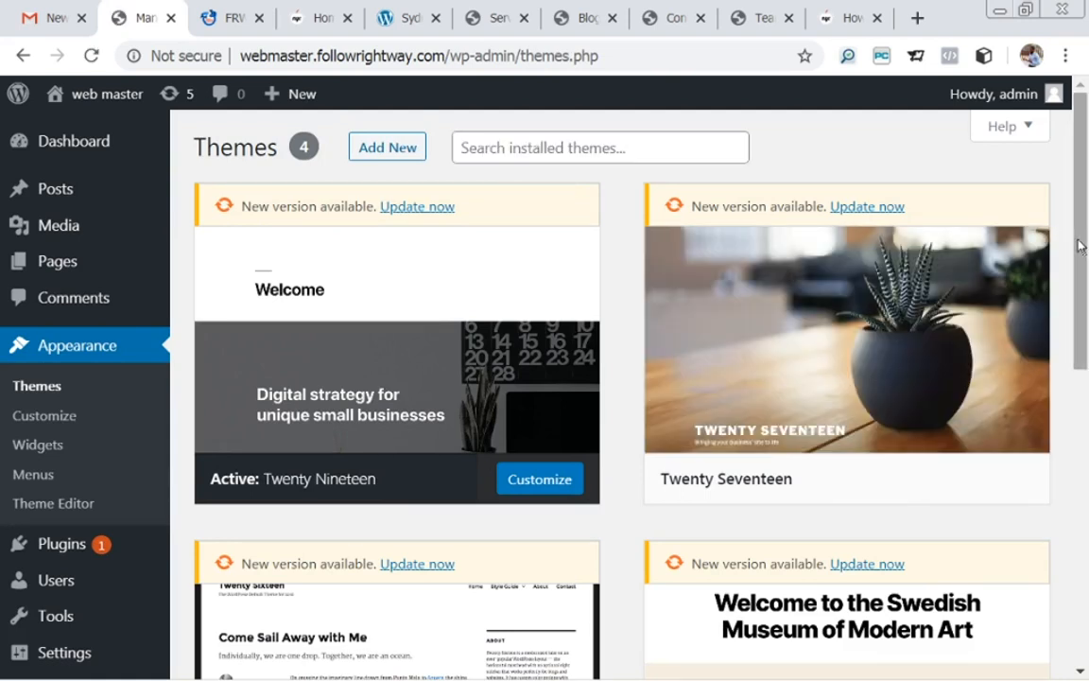
{"action": "scroll", "coordinate": [555, 349], "scroll_direction": "down", "scroll_amount": 1}
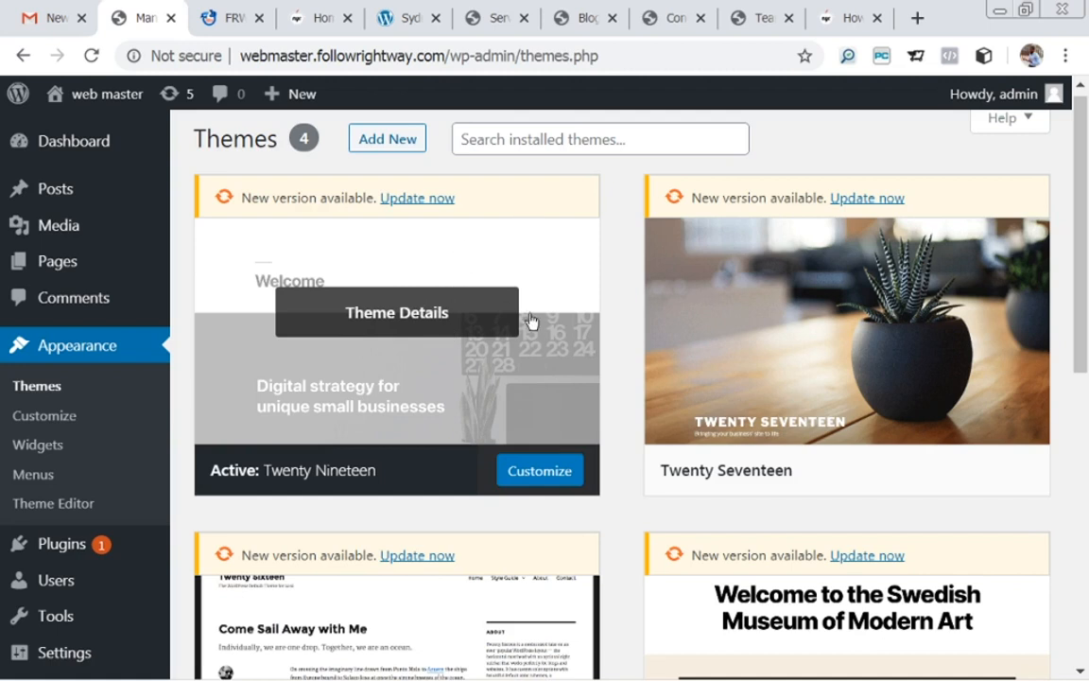
{"action": "left_click", "coordinate": [382, 142]}
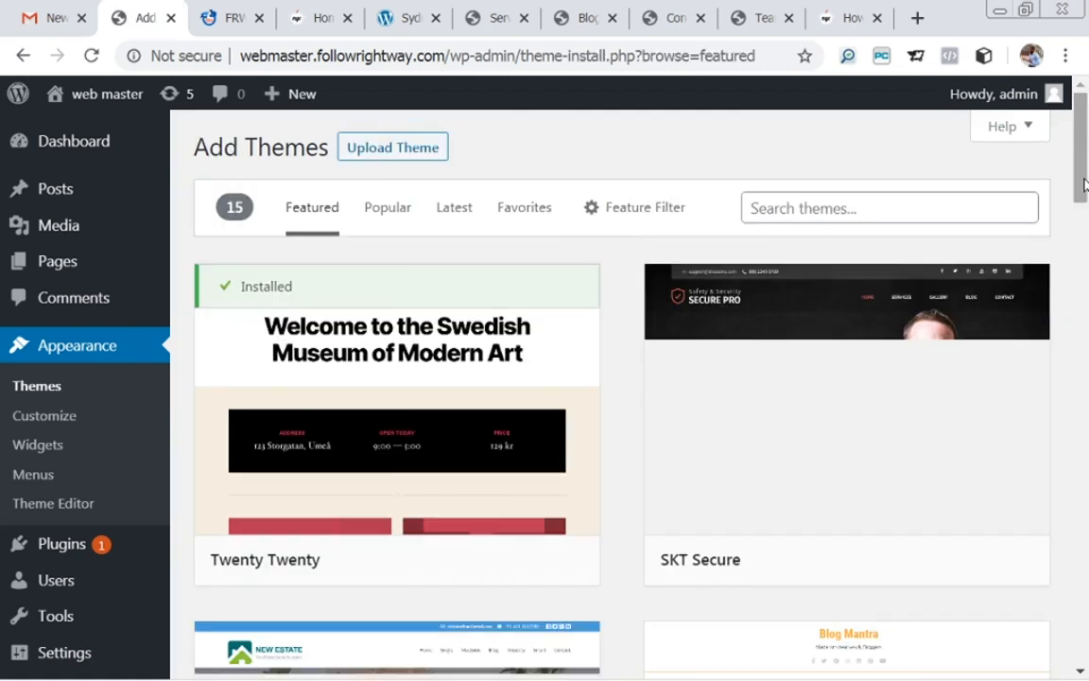
{"action": "left_click_drag", "start_coordinate": [1085, 184], "coordinate": [1085, 325]}
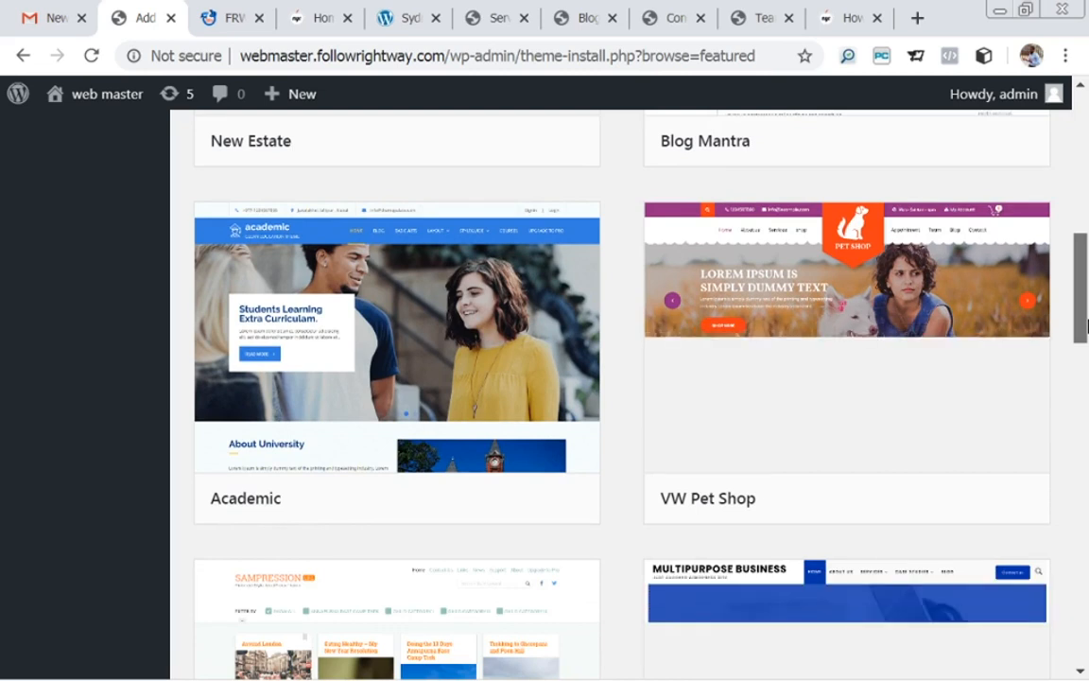
{"action": "left_click_drag", "start_coordinate": [1087, 326], "coordinate": [1087, 194]}
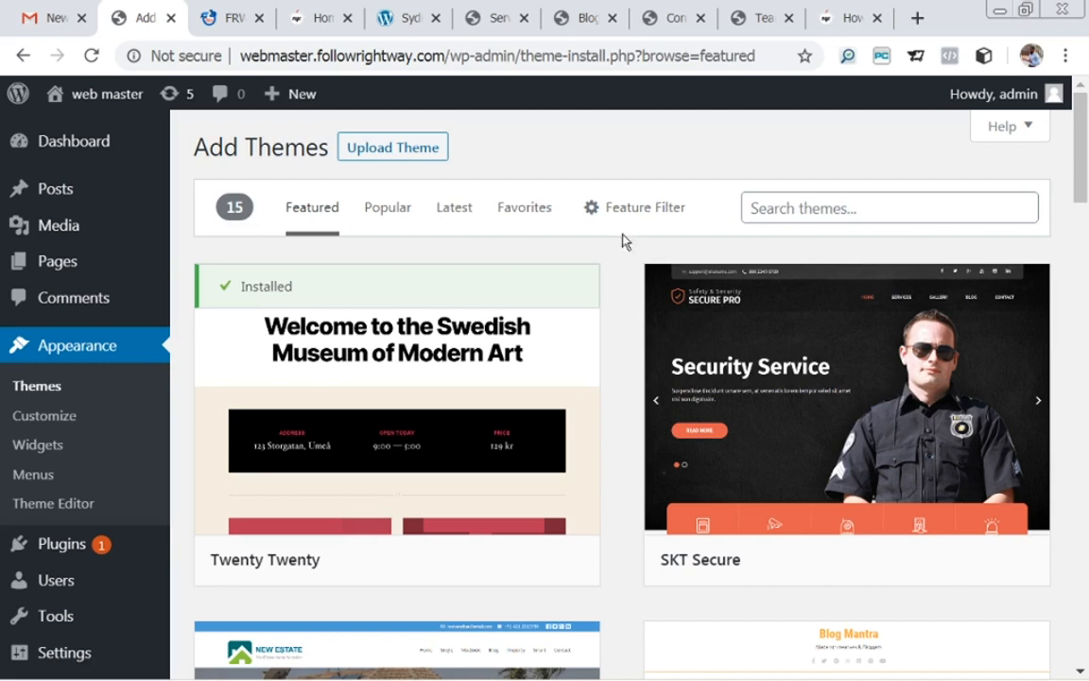
- Search the theme directory for "sydney"
{"action": "left_click", "coordinate": [790, 209]}
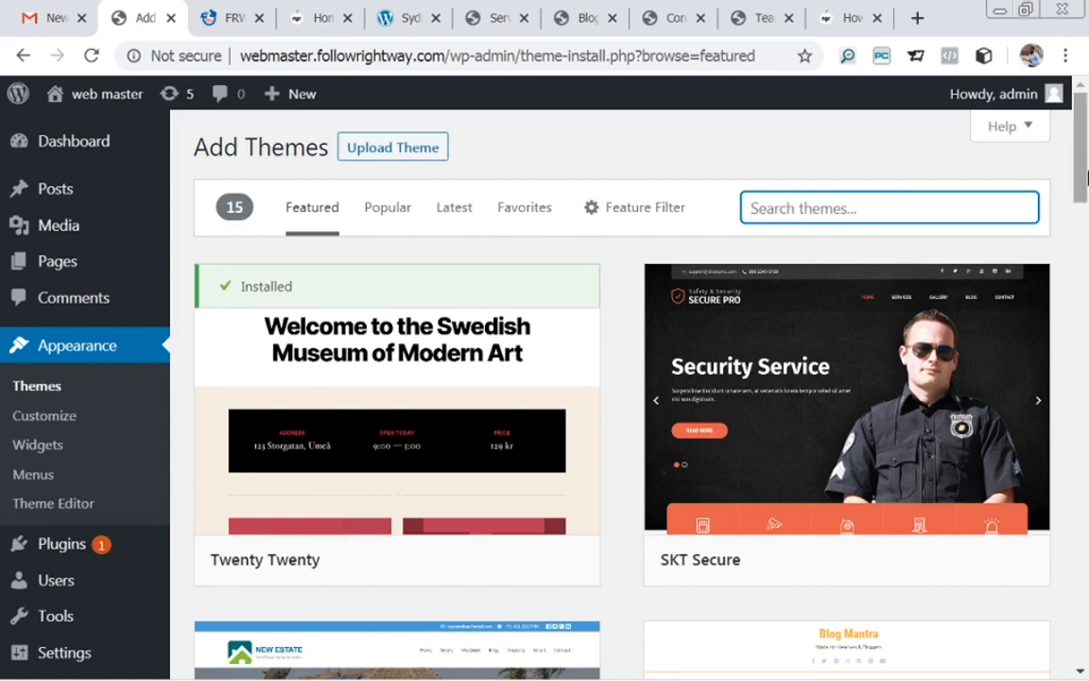
{"action": "left_click_drag", "start_coordinate": [1087, 176], "coordinate": [1087, 132]}
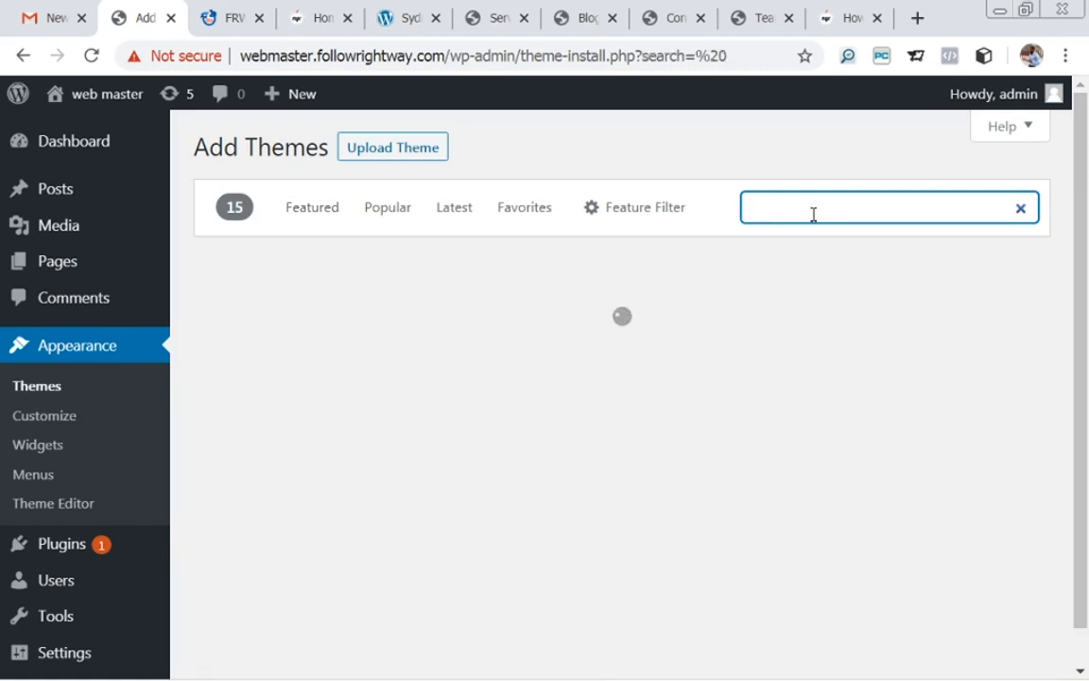
{"action": "key", "text": "BackSpace"}
{"action": "type", "text": "sydney"}
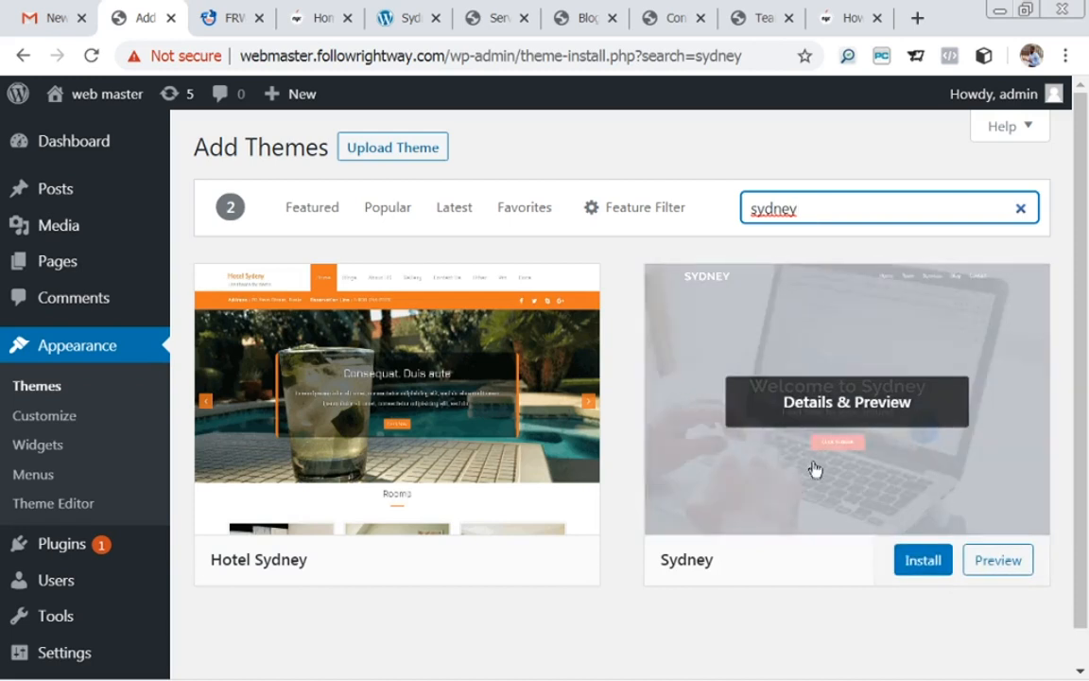
- Install the Sydney theme, not Hotel Sydney, and activate it on the site
{"action": "mouse_move", "coordinate": [774, 382]}
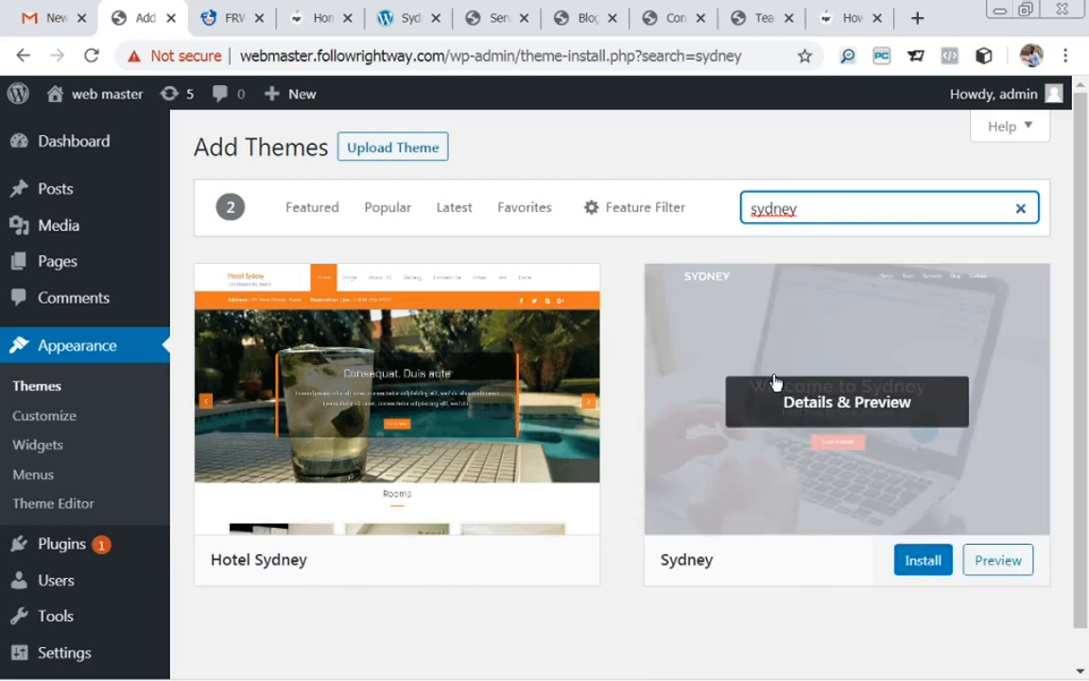
{"action": "left_click", "coordinate": [912, 562]}
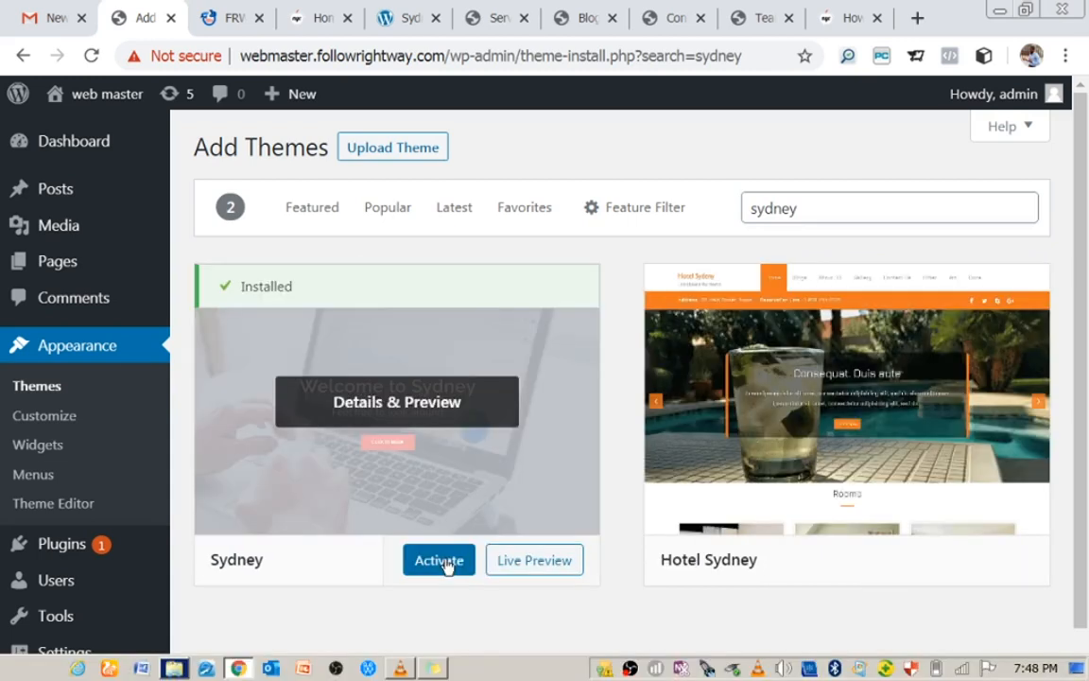
{"action": "left_click", "coordinate": [439, 564]}
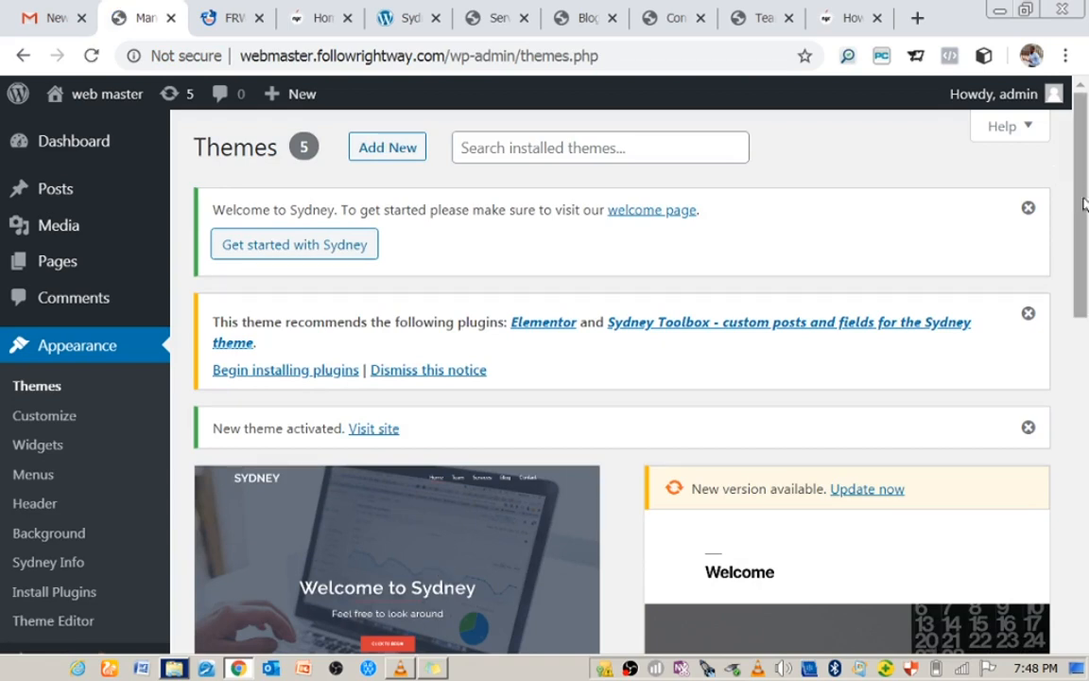
- Visit the live site with the activated Sydney theme and compare its home page with the Sydney demo
{"action": "left_click_drag", "start_coordinate": [1085, 204], "coordinate": [1088, 265]}
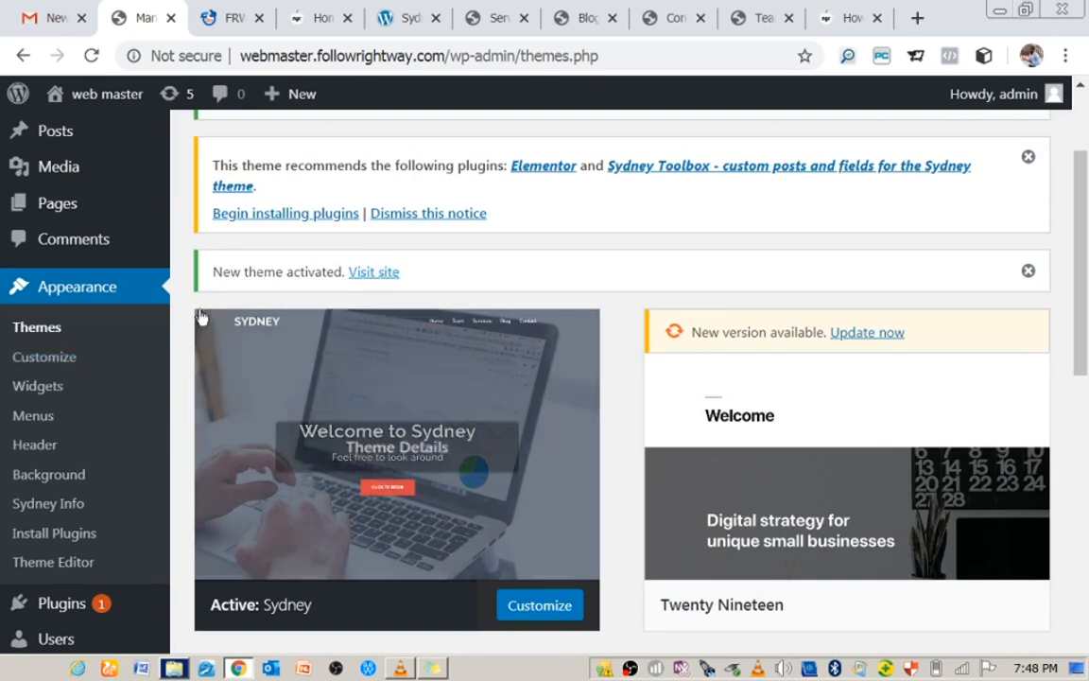
{"action": "left_click", "coordinate": [371, 274]}
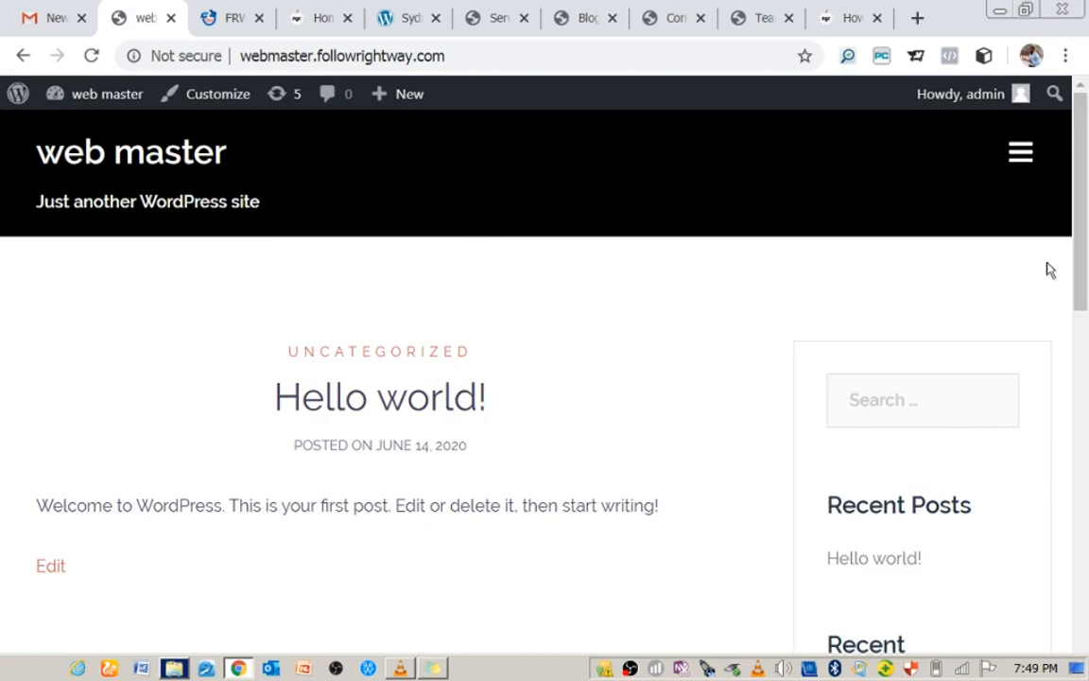
{"action": "left_click_drag", "start_coordinate": [1079, 237], "coordinate": [1086, 194]}
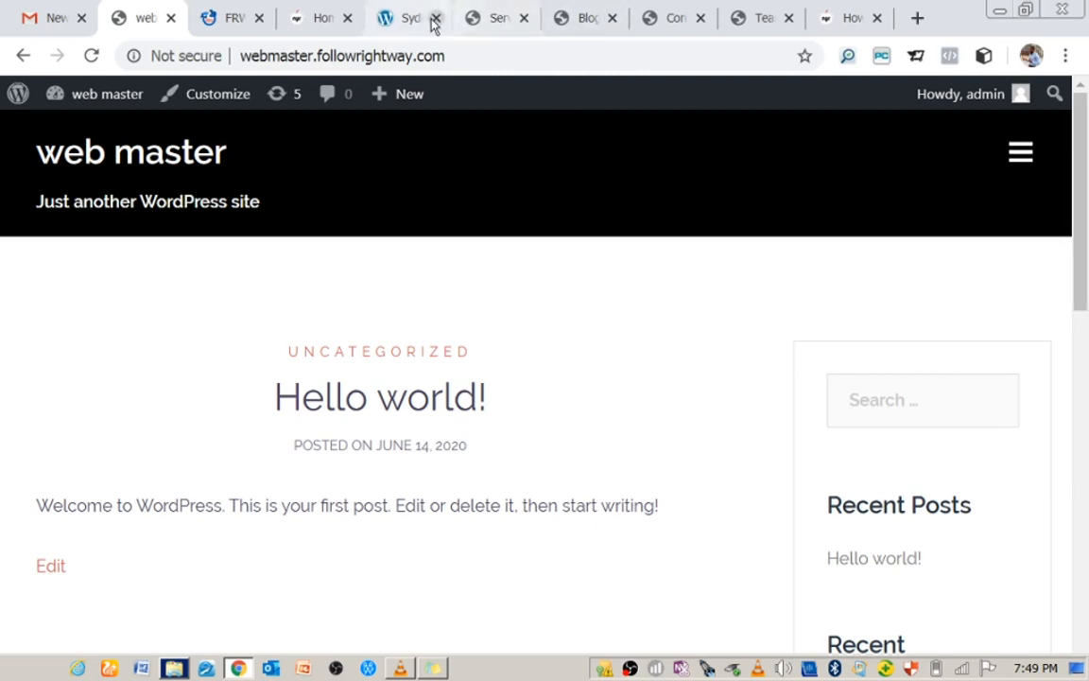
{"action": "left_click", "coordinate": [388, 23]}
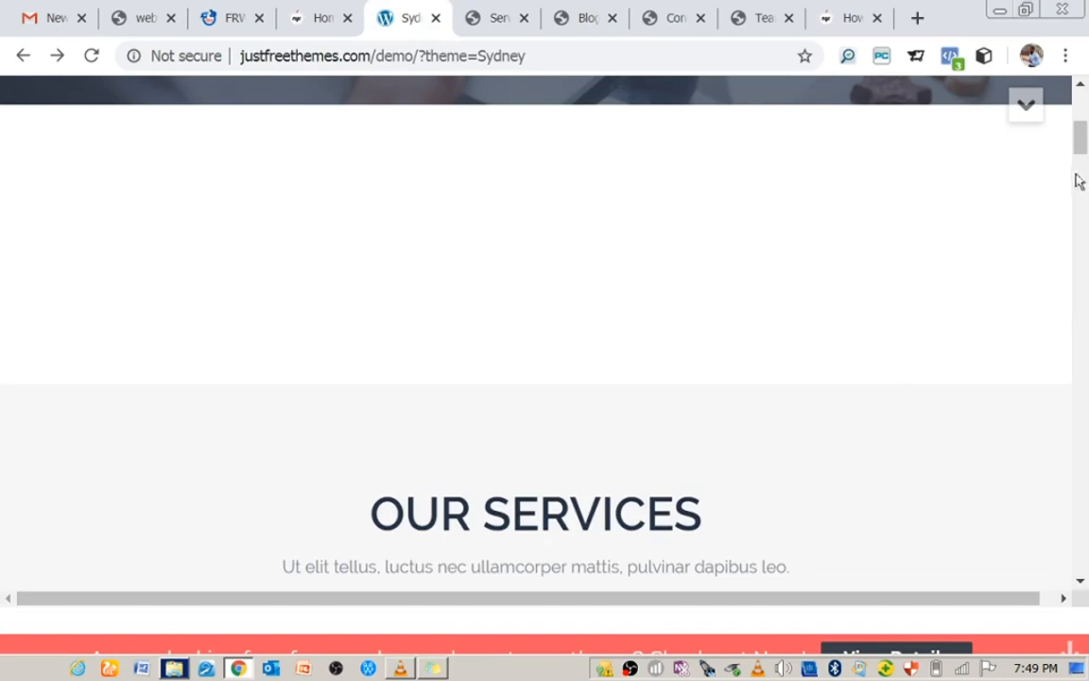
{"action": "left_click_drag", "start_coordinate": [1080, 137], "coordinate": [1082, 109]}
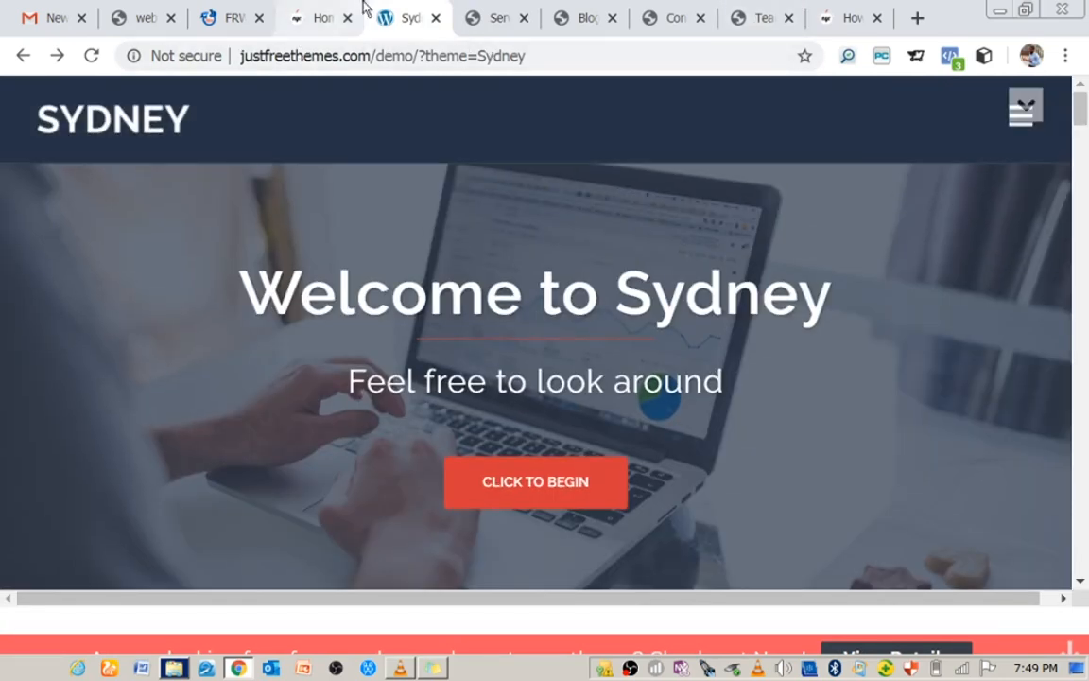
{"action": "left_click", "coordinate": [133, 20]}
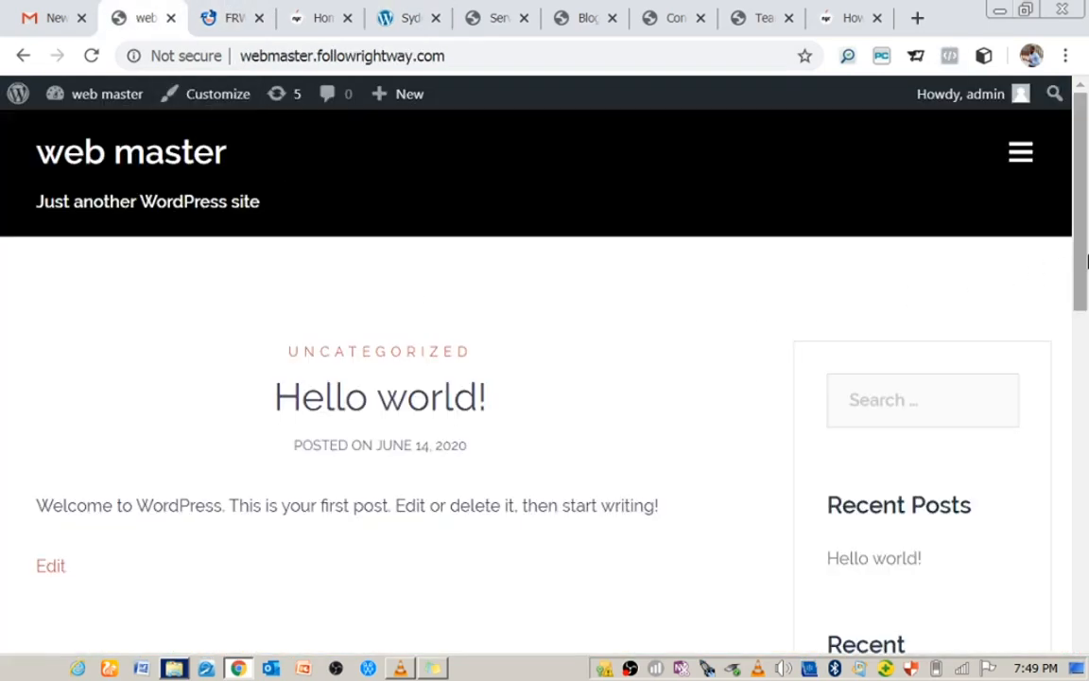
{"action": "left_click_drag", "start_coordinate": [1086, 258], "coordinate": [1019, 119]}
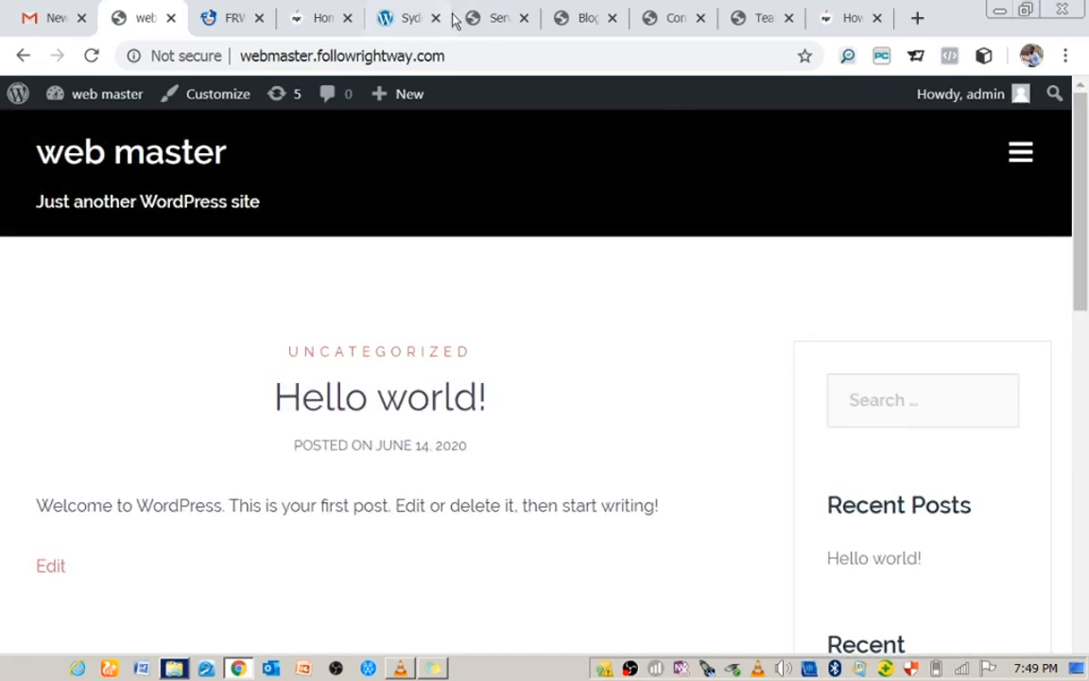
- Return to the WordPress dashboard and bulk-install the theme's recommended plugins, Elementor and Sydney Toolbox
{"action": "mouse_move", "coordinate": [94, 99]}
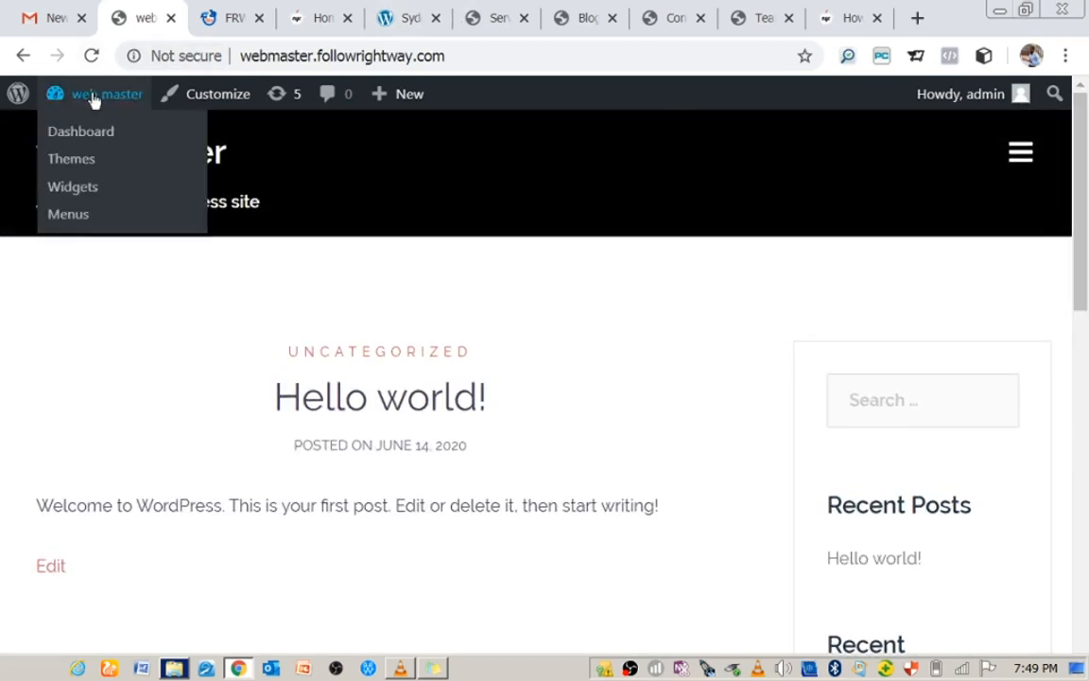
{"action": "left_click", "coordinate": [81, 134]}
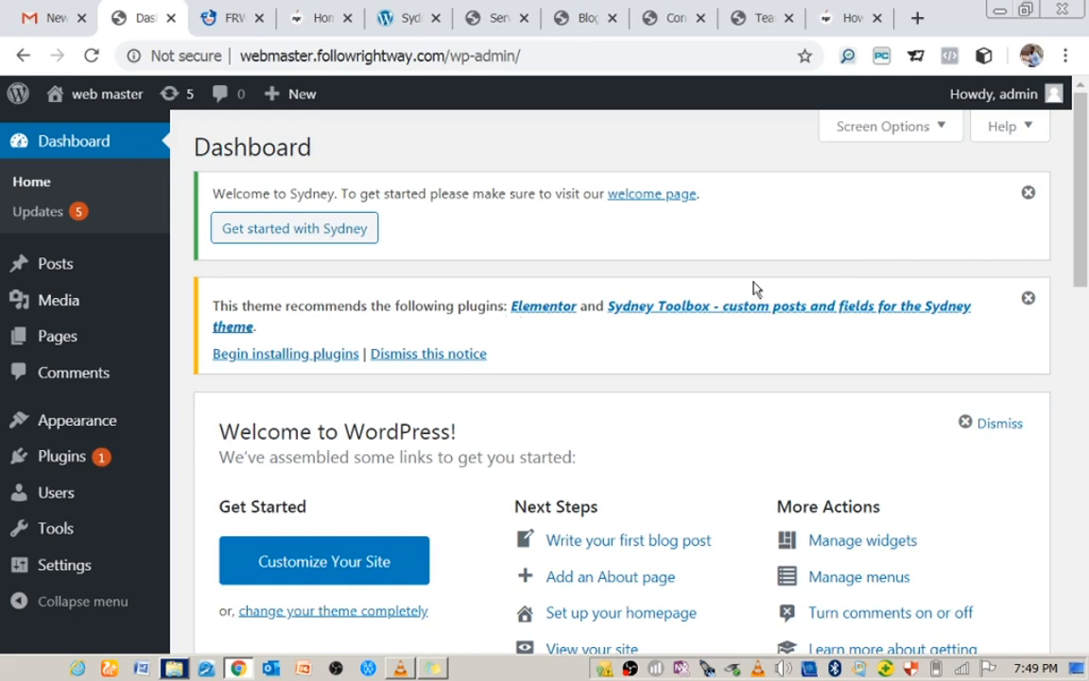
{"action": "left_click", "coordinate": [283, 363]}
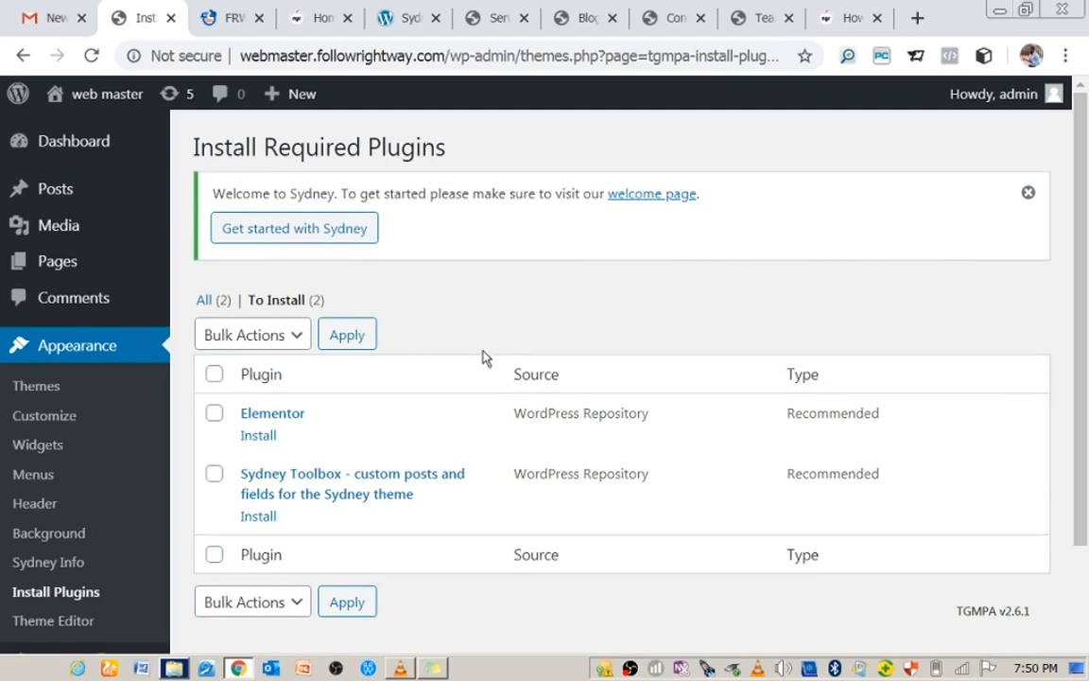
{"action": "left_click", "coordinate": [215, 376]}
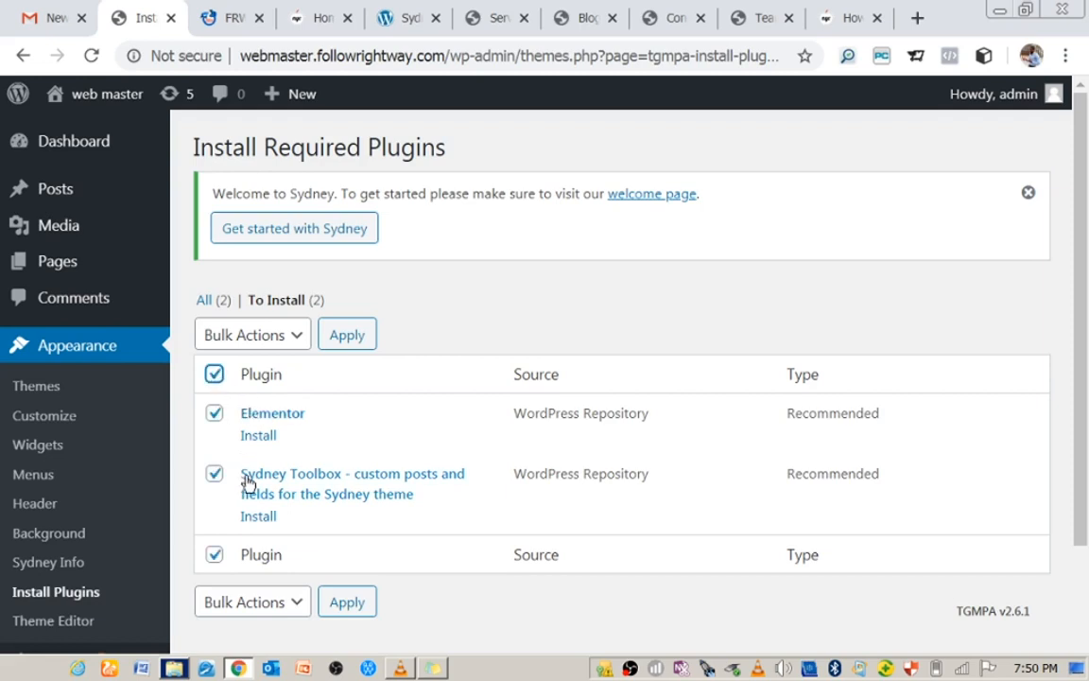
{"action": "left_click", "coordinate": [251, 342]}
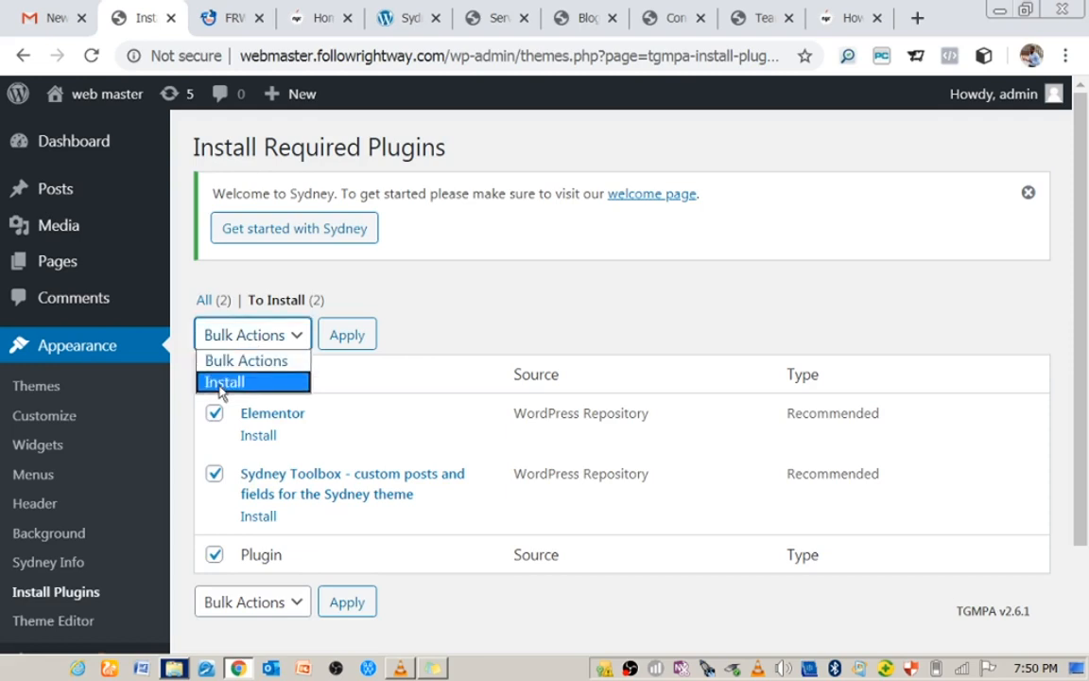
{"action": "left_click", "coordinate": [225, 384]}
{"action": "left_click", "coordinate": [336, 345]}
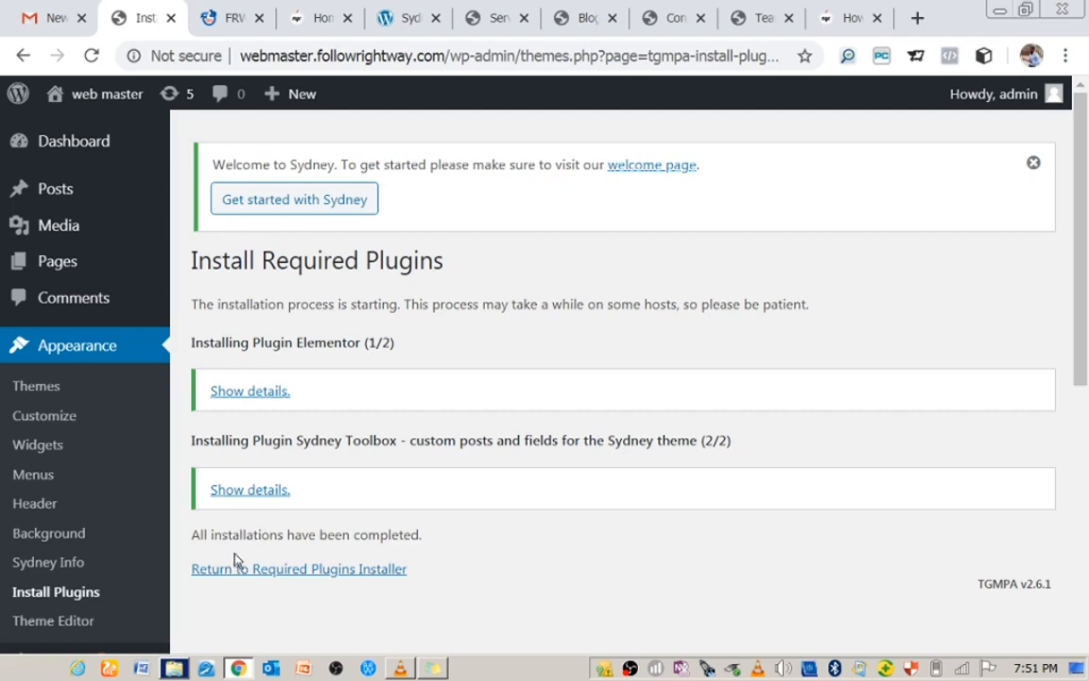
- Return to the required plugins installer and bulk-activate both Elementor and Sydney Toolbox
{"action": "left_click", "coordinate": [295, 572]}
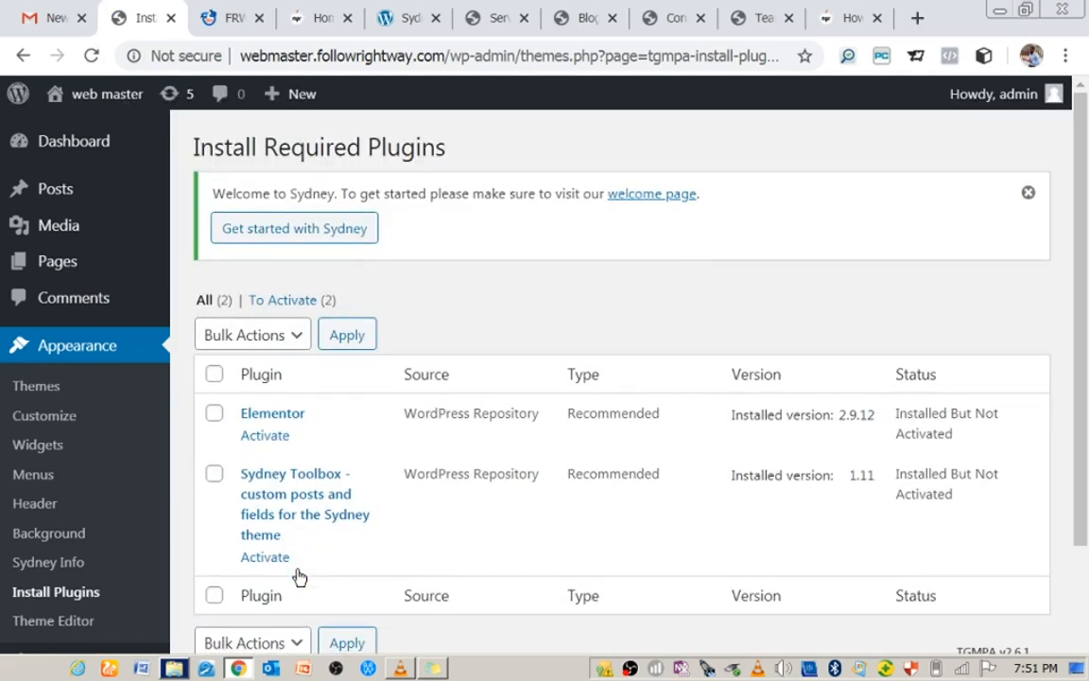
{"action": "left_click", "coordinate": [214, 375]}
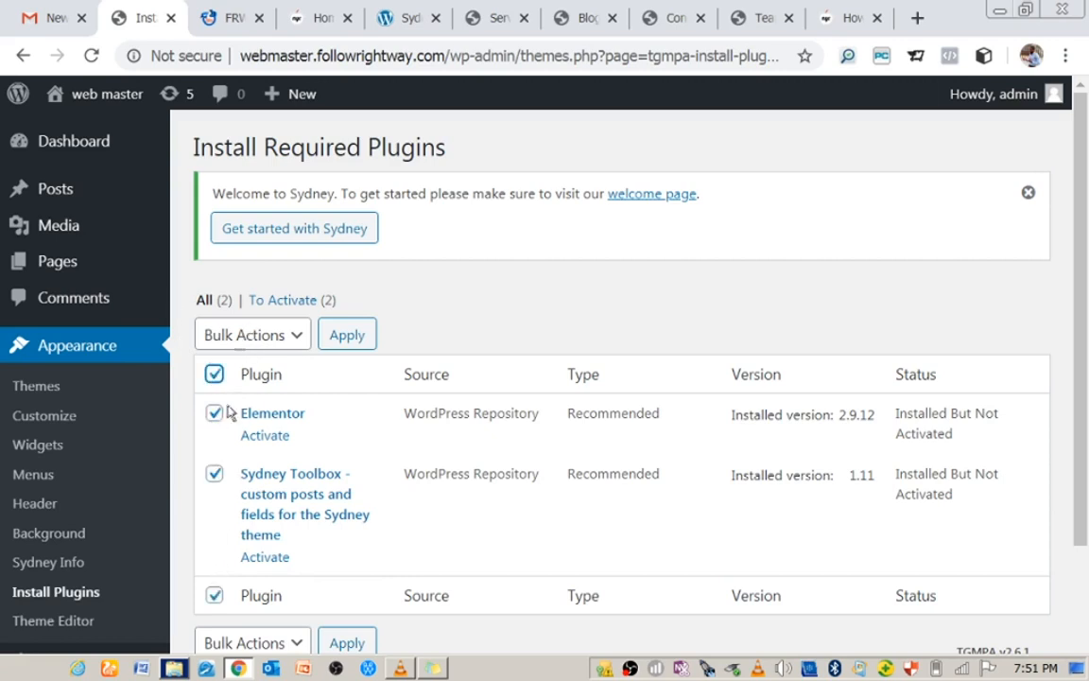
{"action": "left_click", "coordinate": [297, 340]}
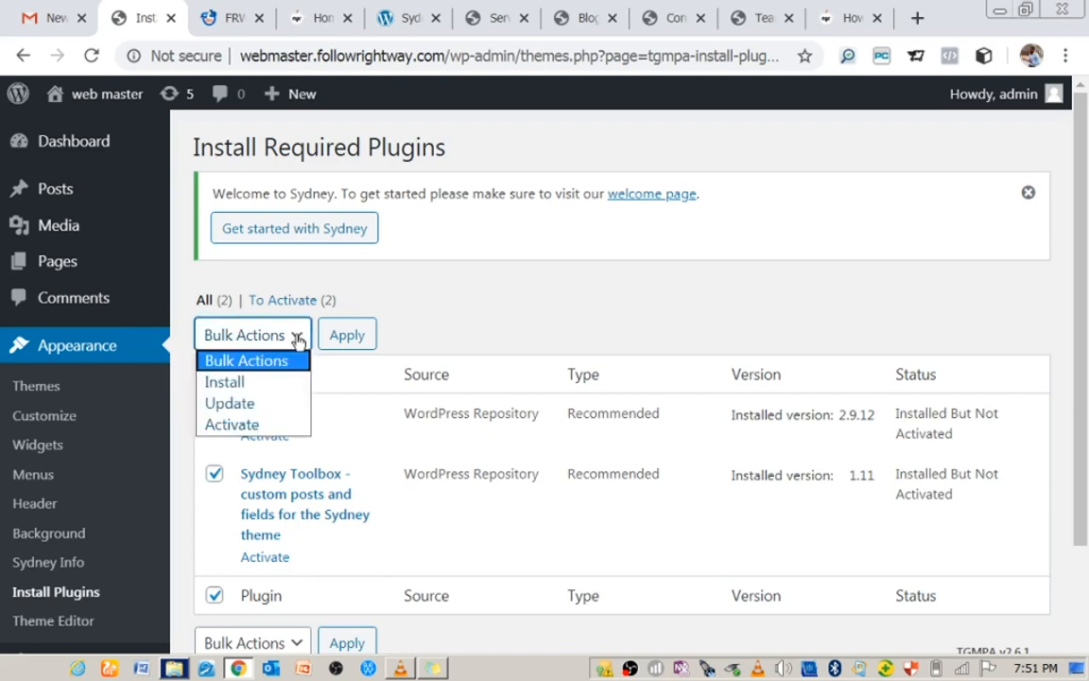
{"action": "left_click", "coordinate": [236, 424]}
{"action": "left_click", "coordinate": [336, 348]}
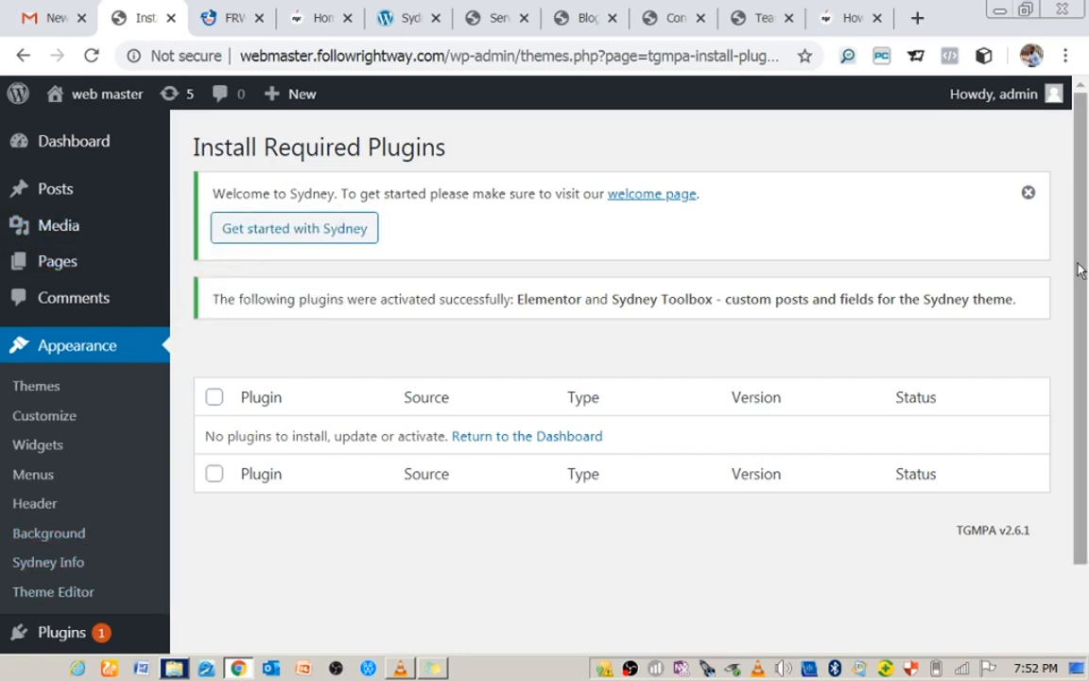
- Open the page for adding new plugins and look through the featured plugins
{"action": "scroll", "coordinate": [1082, 350], "scroll_direction": "down", "scroll_amount": 1}
{"action": "scroll", "coordinate": [1082, 350], "scroll_direction": "down", "scroll_amount": 1}
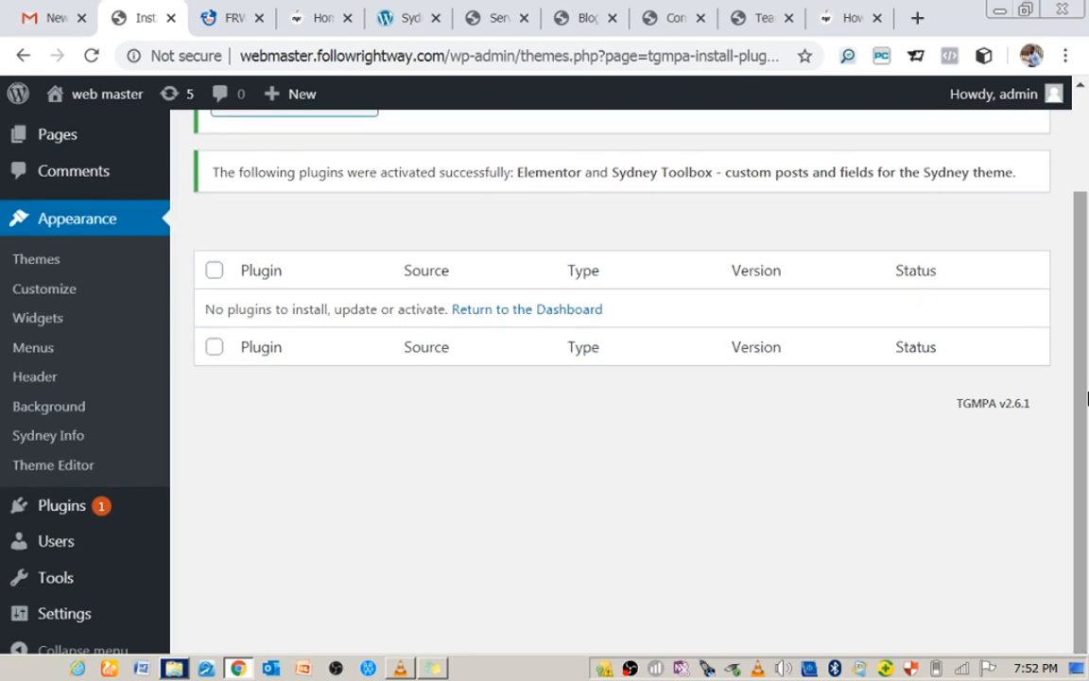
{"action": "mouse_move", "coordinate": [153, 508]}
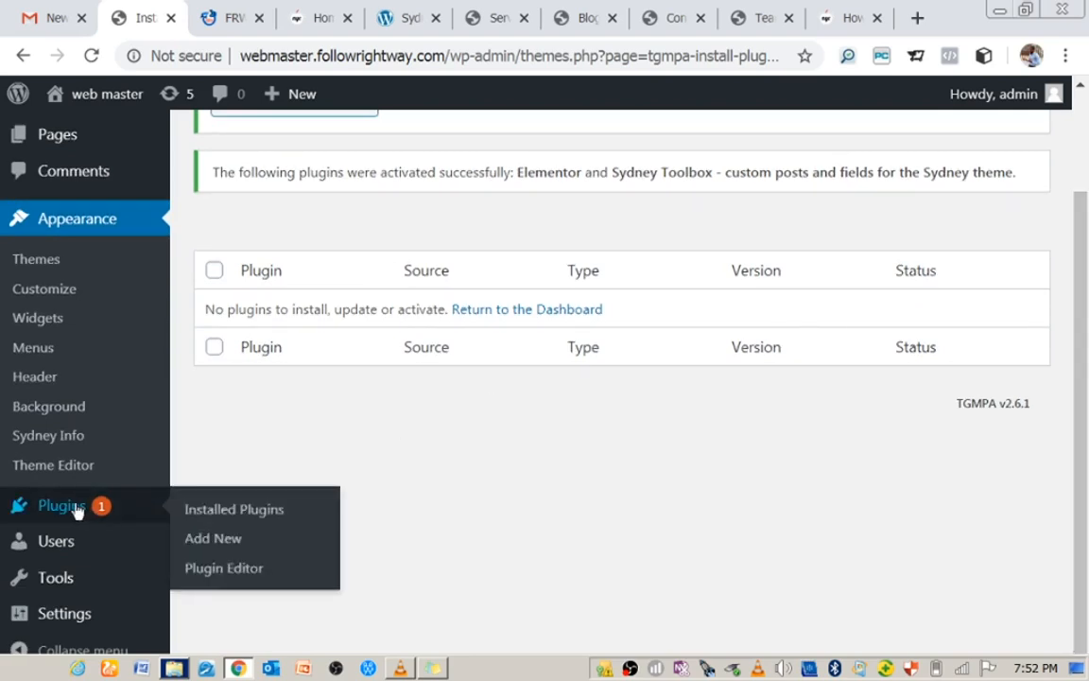
{"action": "left_click", "coordinate": [214, 543]}
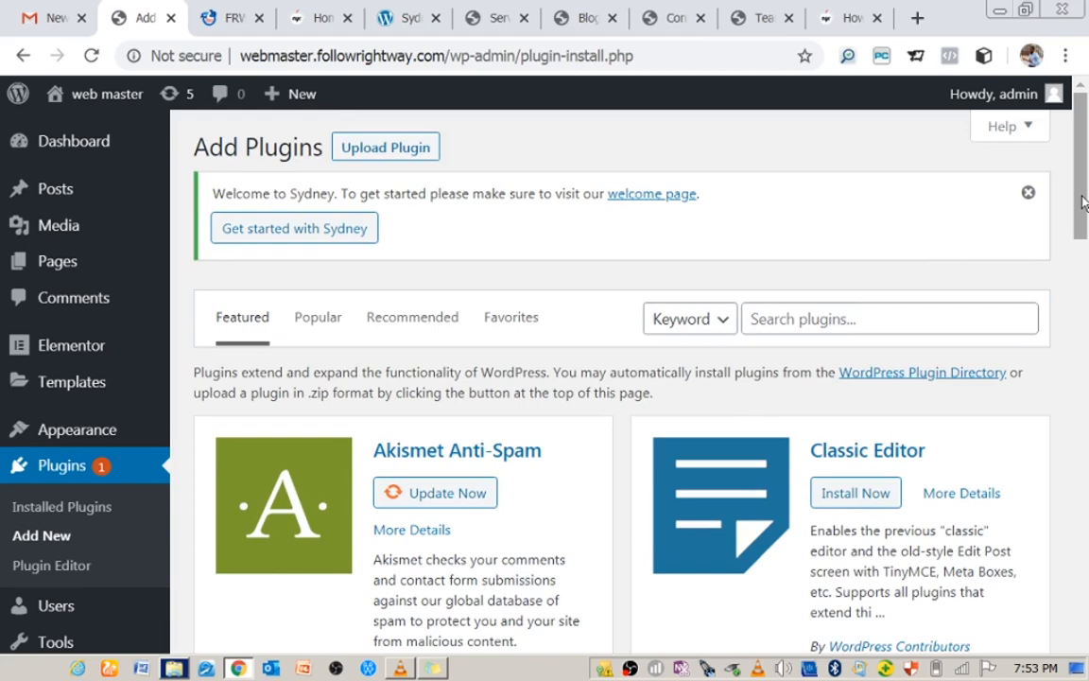
{"action": "scroll", "coordinate": [1082, 201], "scroll_direction": "down", "scroll_amount": 2}
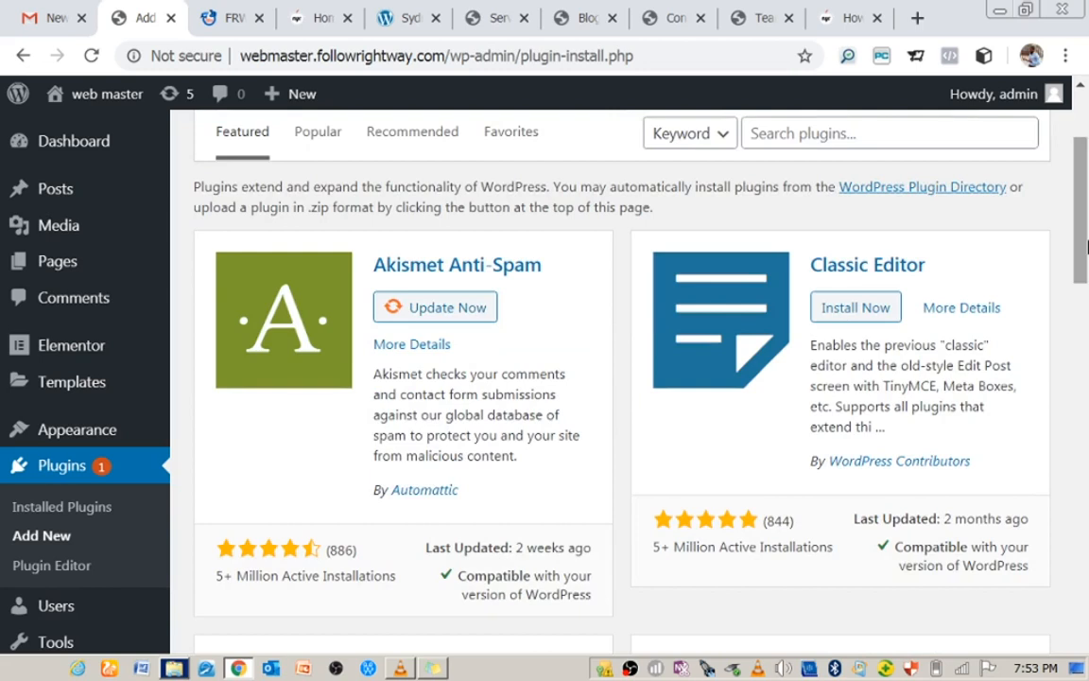
- Copy "siteorigin widgets bundle" from the Essential Plugins sticky note and search the plugins for it
{"action": "left_click", "coordinate": [433, 668]}
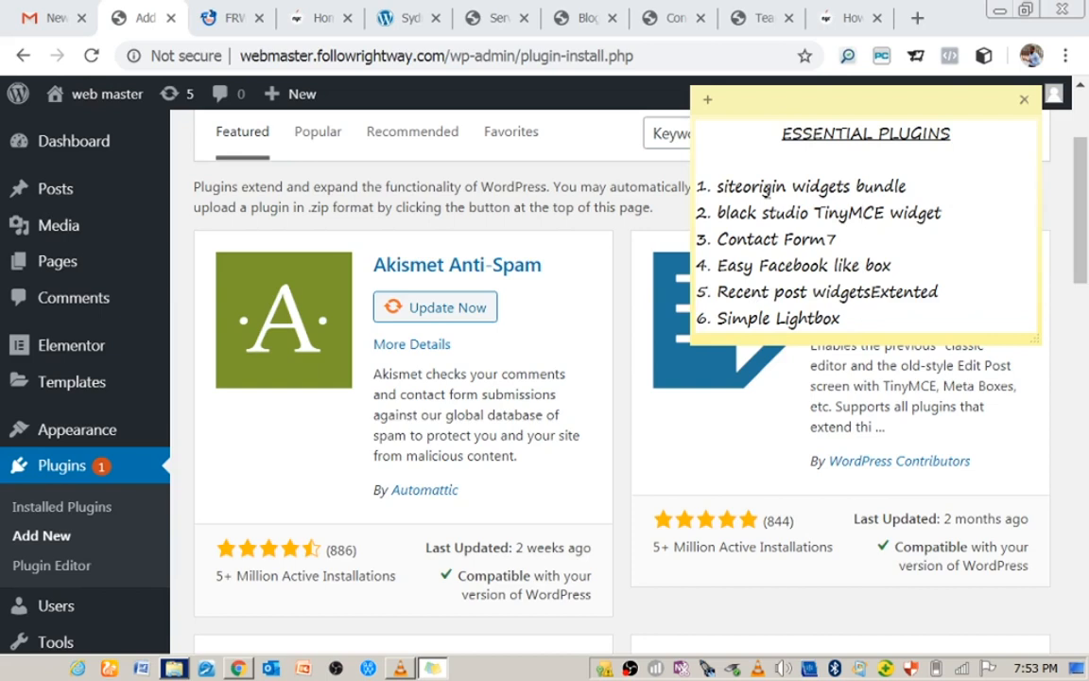
{"action": "left_click_drag", "start_coordinate": [718, 186], "coordinate": [917, 183]}
{"action": "key", "text": "ctrl+c"}
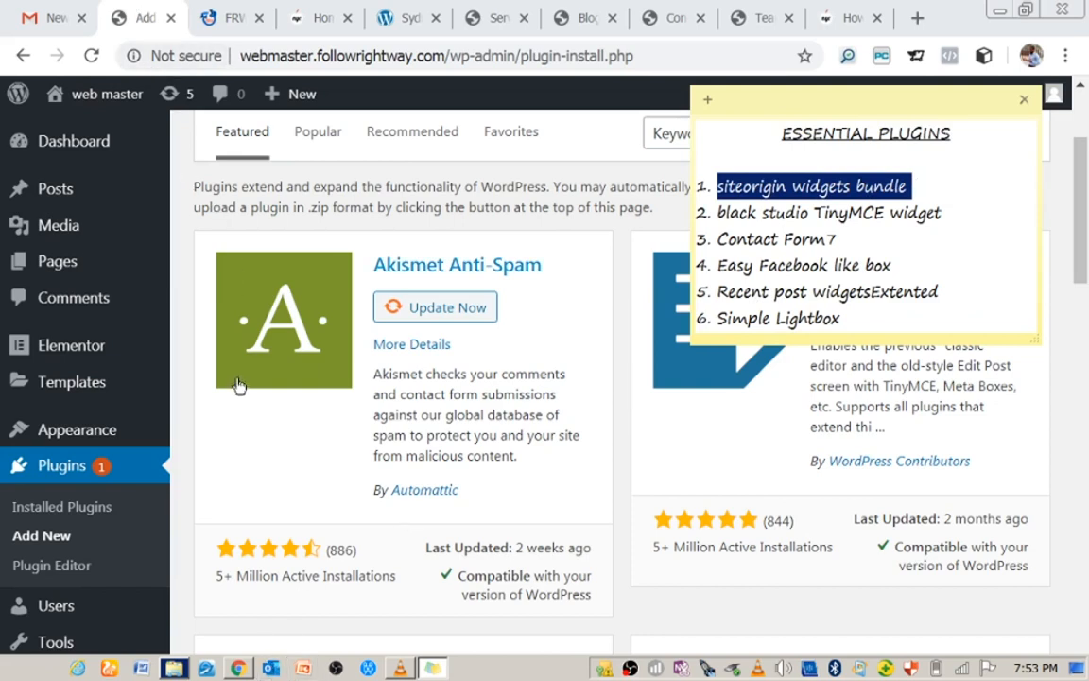
{"action": "left_click", "coordinate": [558, 373]}
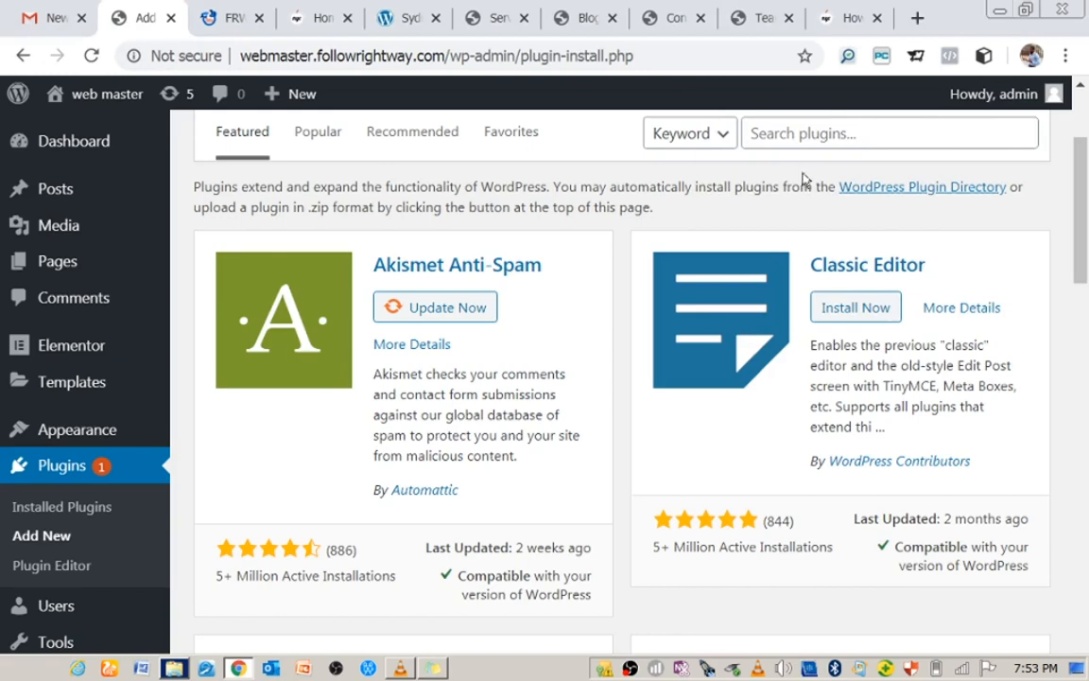
{"action": "scroll", "coordinate": [1078, 137], "scroll_direction": "up", "scroll_amount": 2}
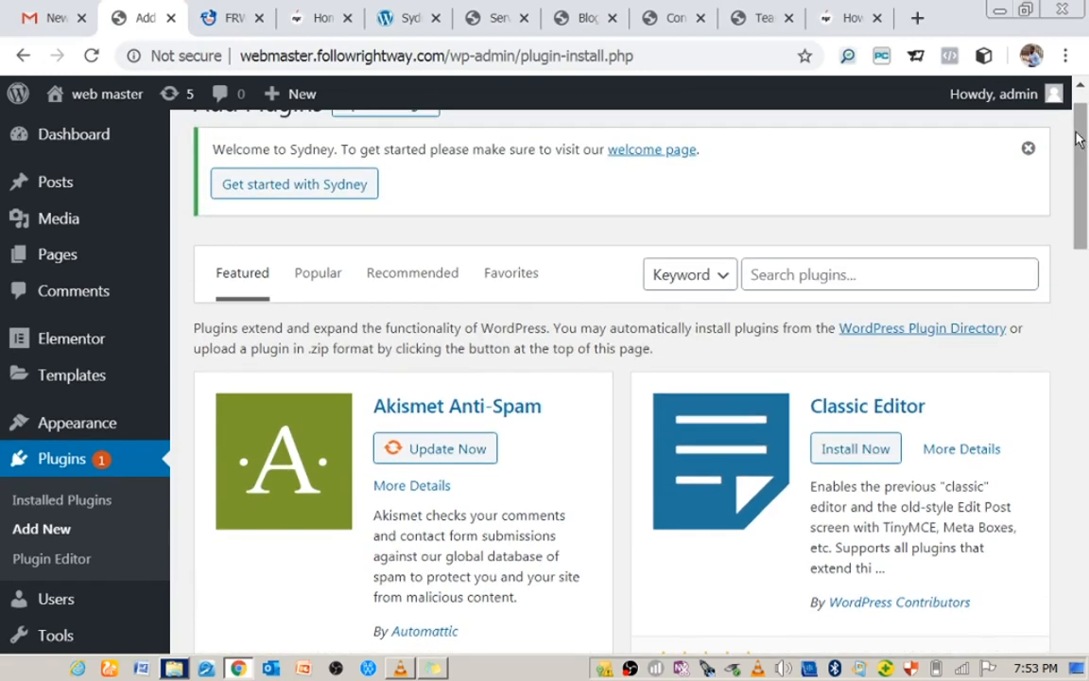
{"action": "left_click", "coordinate": [905, 279]}
{"action": "left_click", "coordinate": [905, 276]}
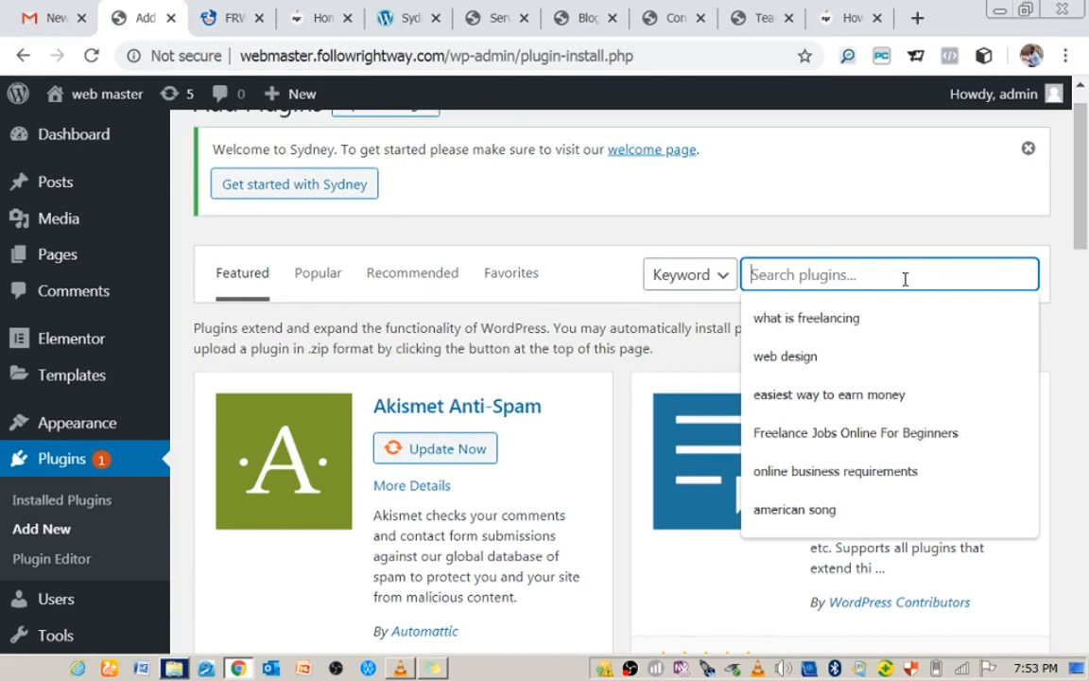
{"action": "key", "text": "ctrl+v"}
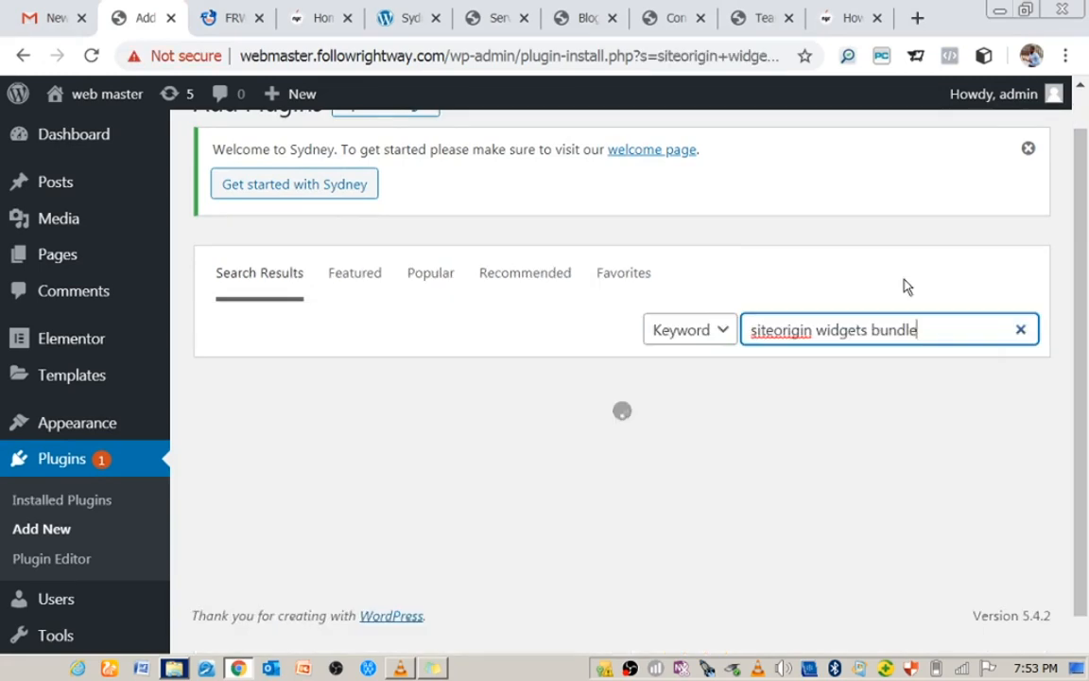
- Install and activate the SiteOrigin Widgets Bundle plugin from the search results
{"action": "scroll", "coordinate": [1083, 184], "scroll_direction": "down", "scroll_amount": 3}
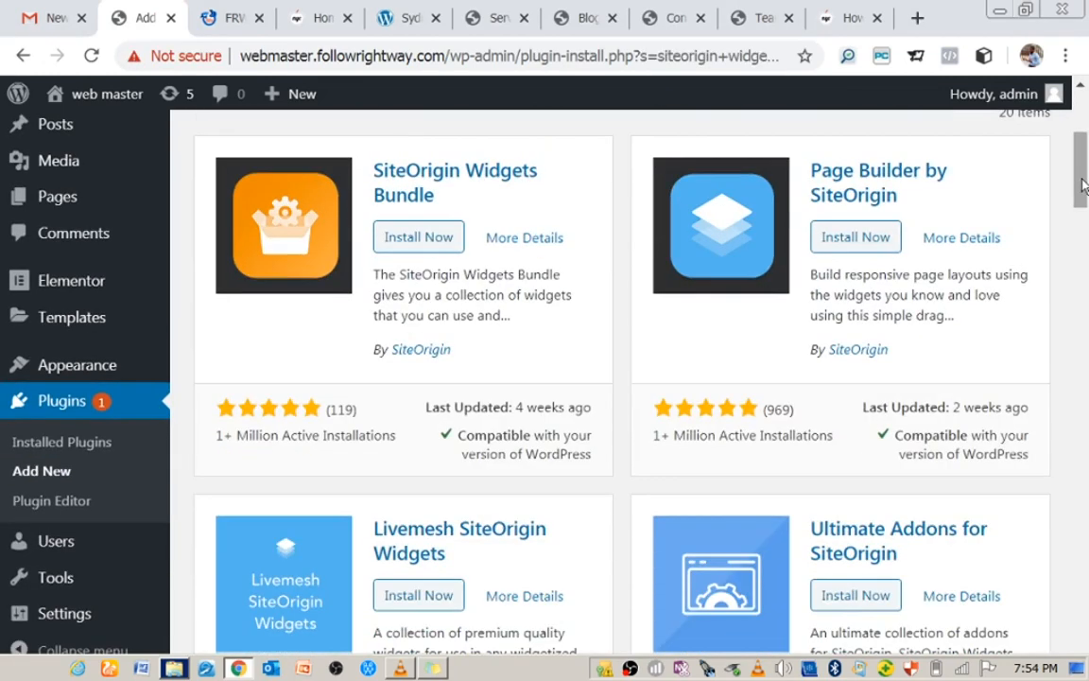
{"action": "left_click", "coordinate": [412, 245]}
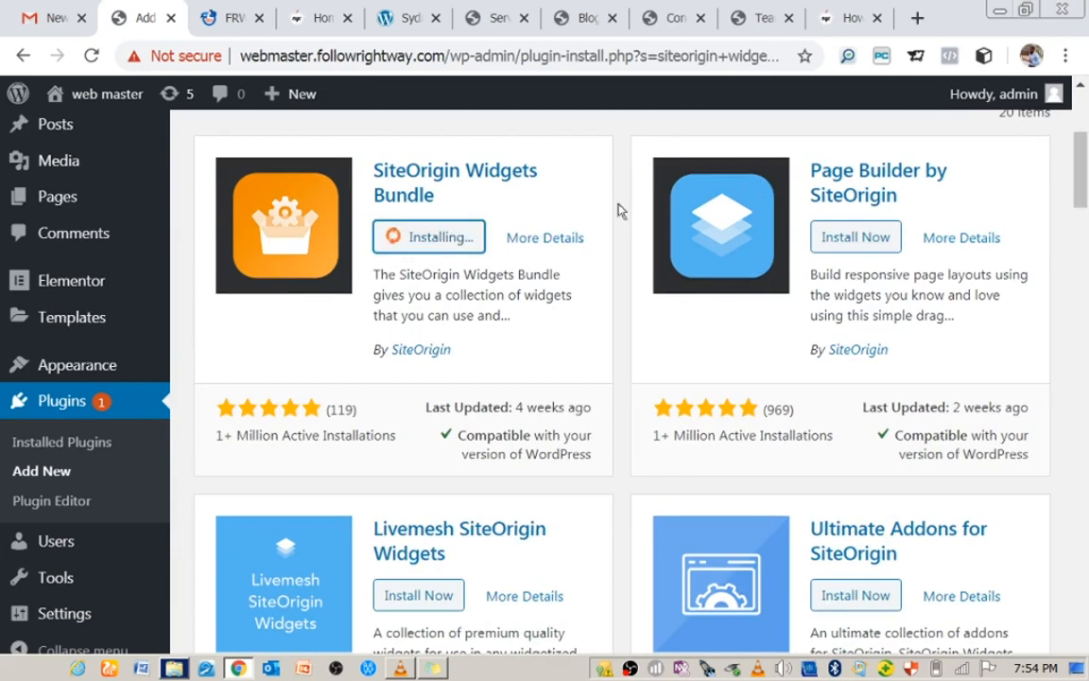
{"action": "scroll", "coordinate": [1086, 160], "scroll_direction": "up", "scroll_amount": 1}
{"action": "left_click_drag", "start_coordinate": [1085, 161], "coordinate": [1086, 144]}
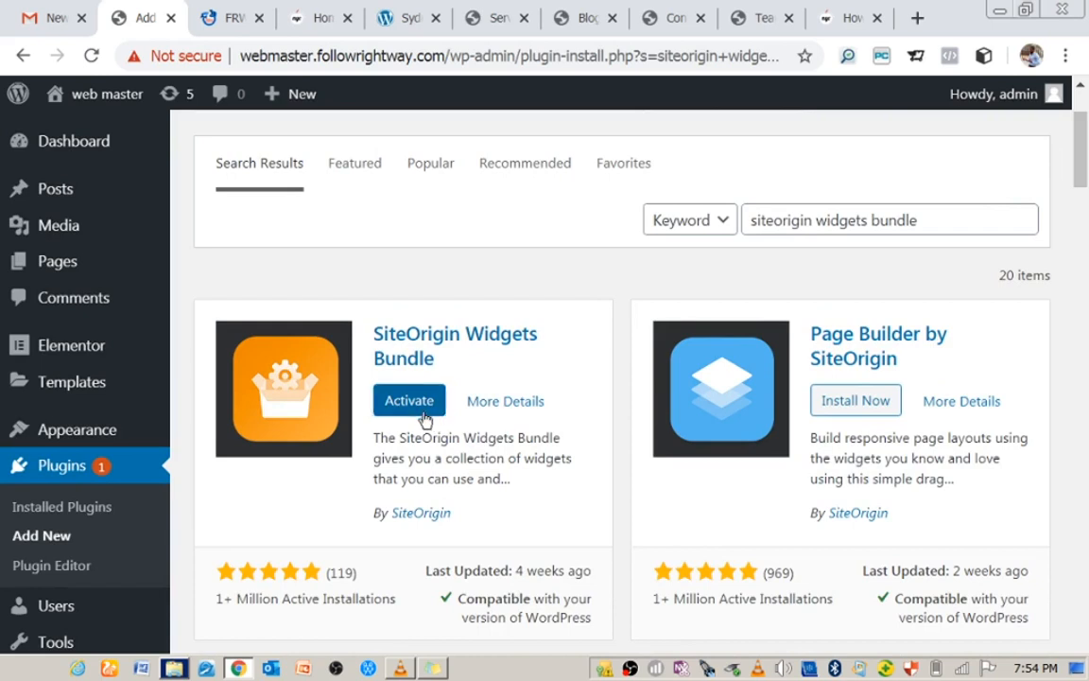
{"action": "left_click", "coordinate": [425, 416]}
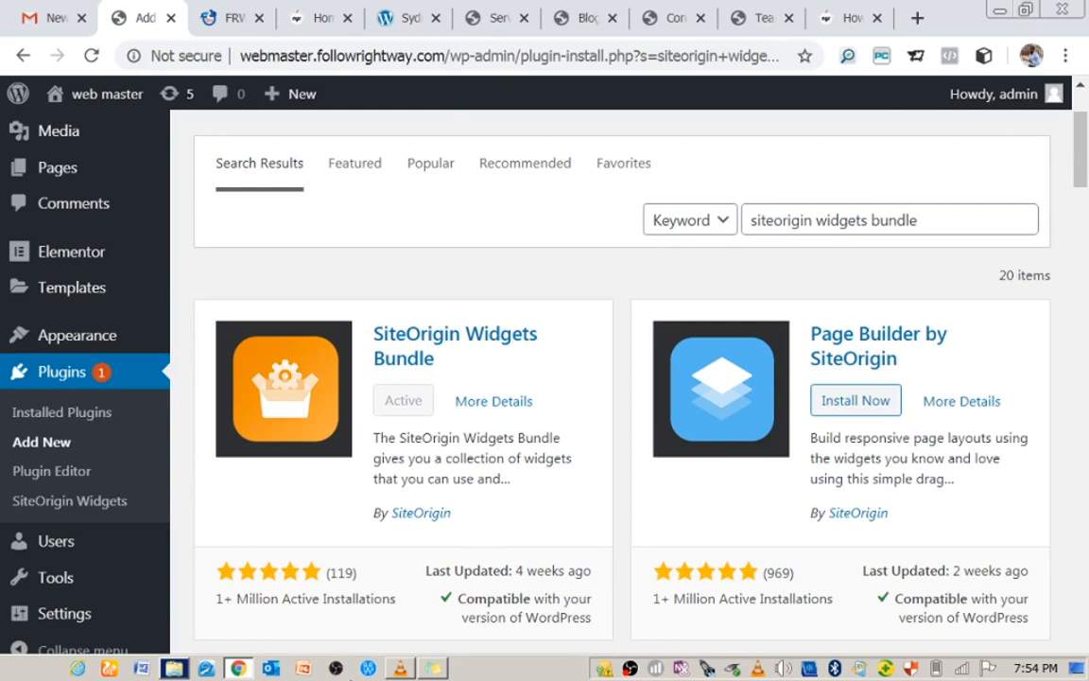
- Copy "black studio TinyMCE widget" from the sticky note and search the plugins for it
{"action": "left_click", "coordinate": [434, 668]}
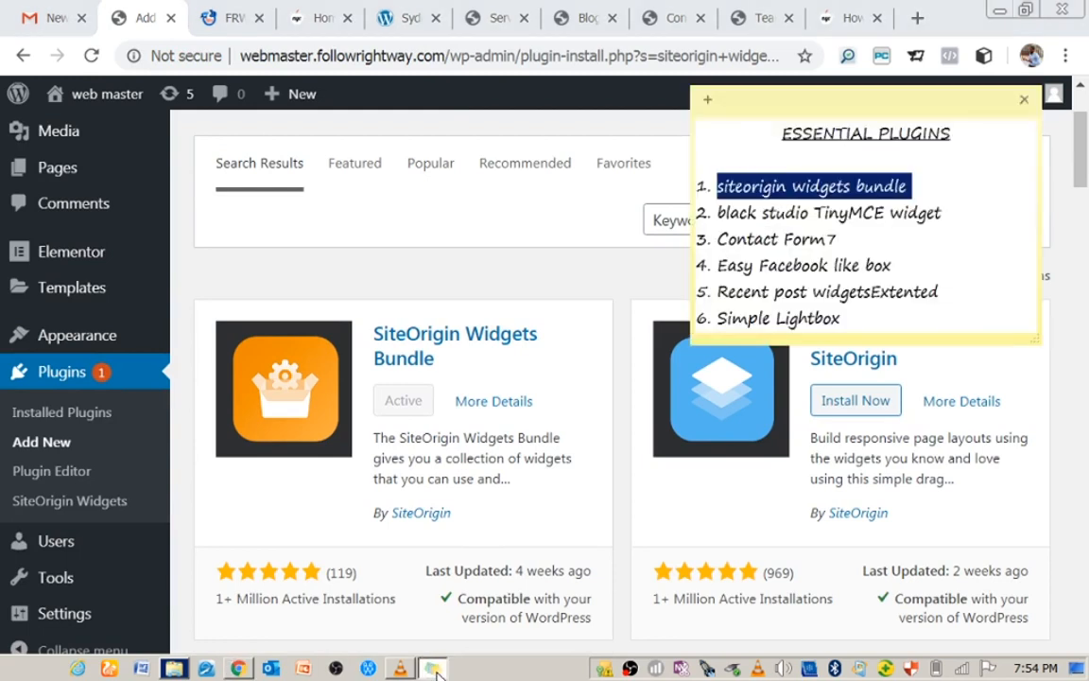
{"action": "left_click_drag", "start_coordinate": [717, 214], "coordinate": [946, 218]}
{"action": "key", "text": "ctrl+c"}
{"action": "left_click", "coordinate": [420, 271]}
{"action": "left_click_drag", "start_coordinate": [773, 224], "coordinate": [770, 226]}
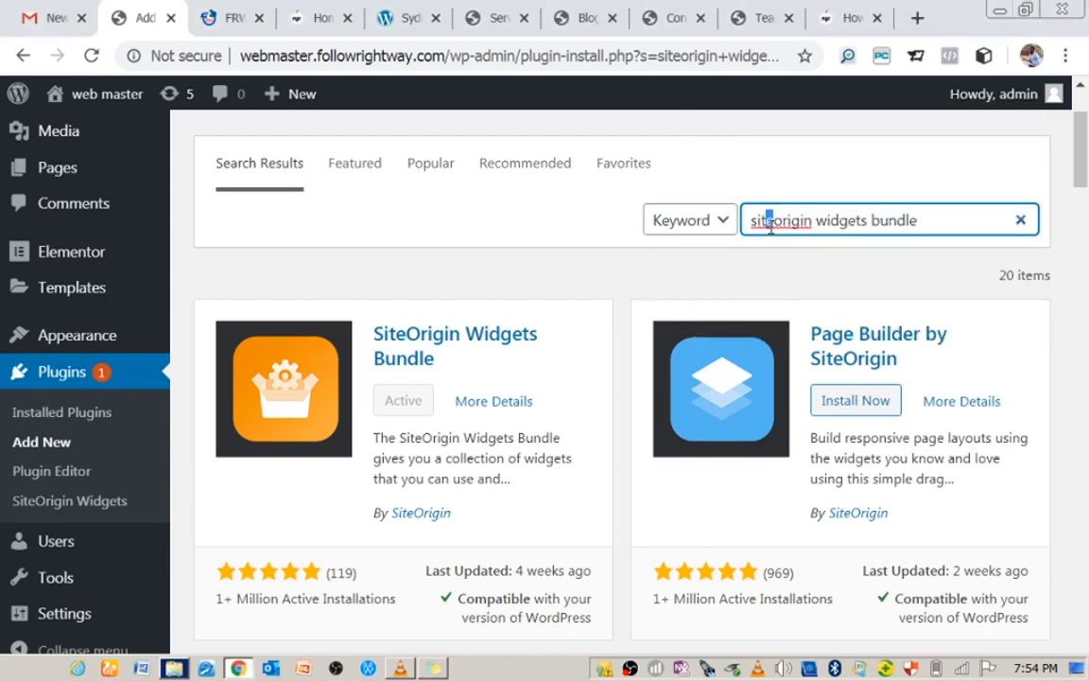
{"action": "key", "text": "ctrl+a"}
{"action": "key", "text": "ctrl+v"}
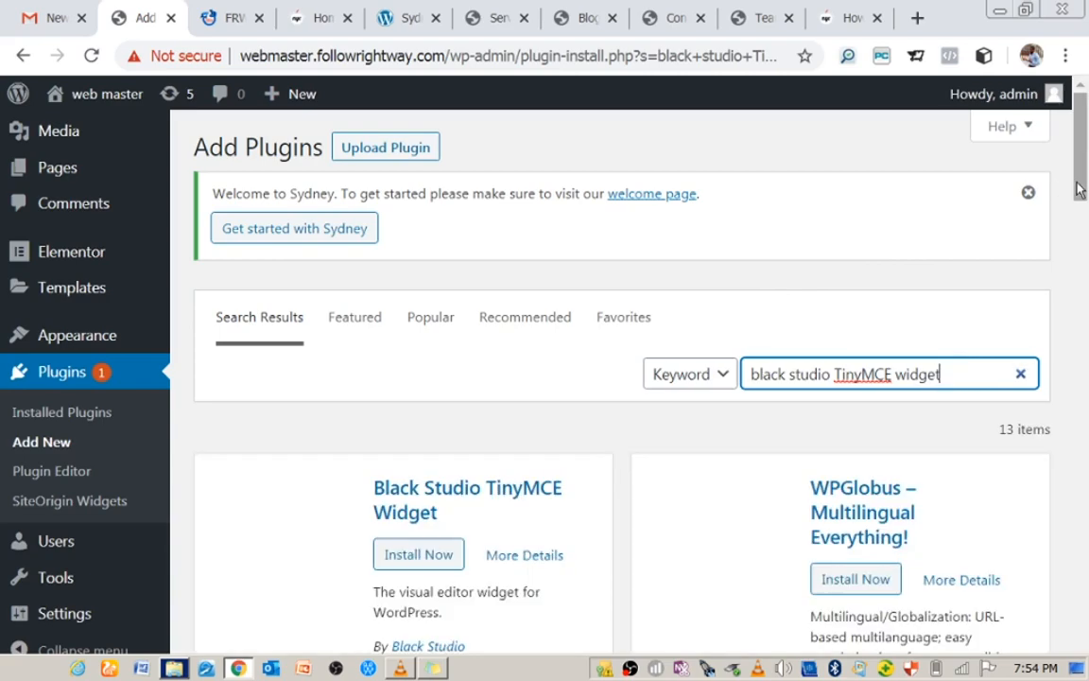
- Install and activate the Black Studio TinyMCE Widget plugin
{"action": "scroll", "coordinate": [1081, 186], "scroll_direction": "down", "scroll_amount": 2}
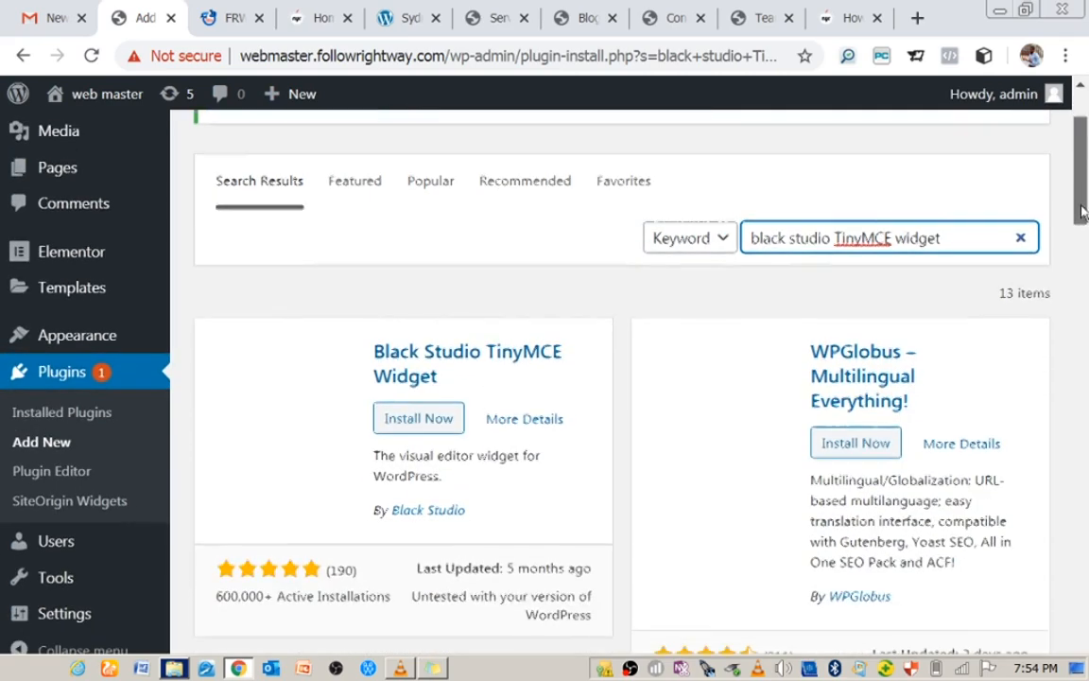
{"action": "left_click", "coordinate": [407, 413]}
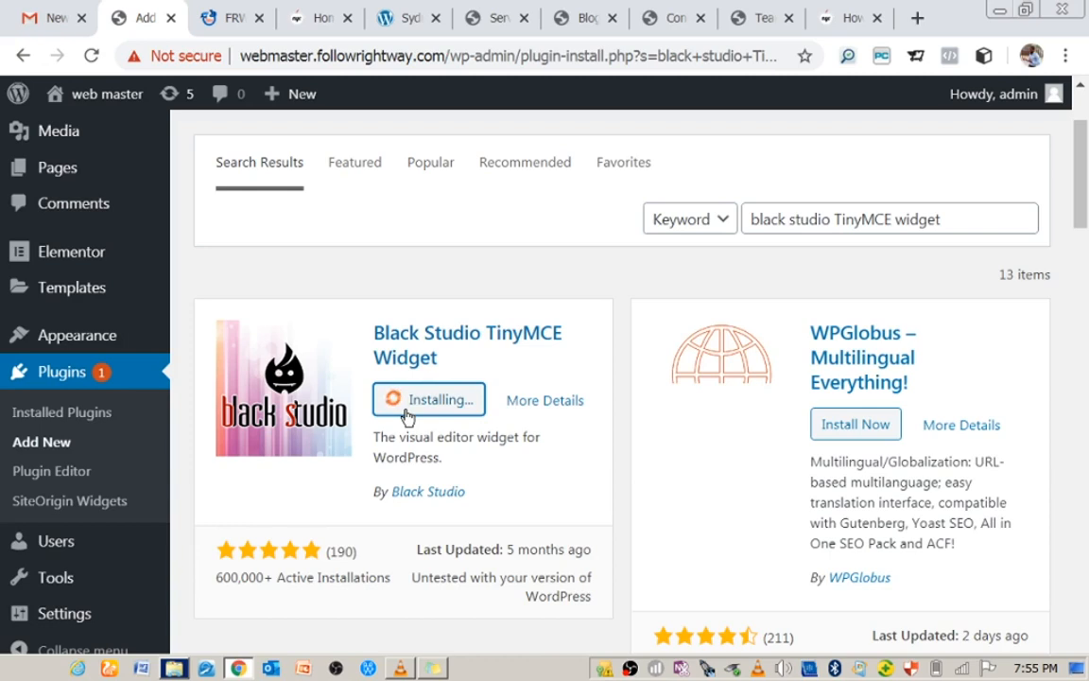
{"action": "left_click", "coordinate": [414, 406]}
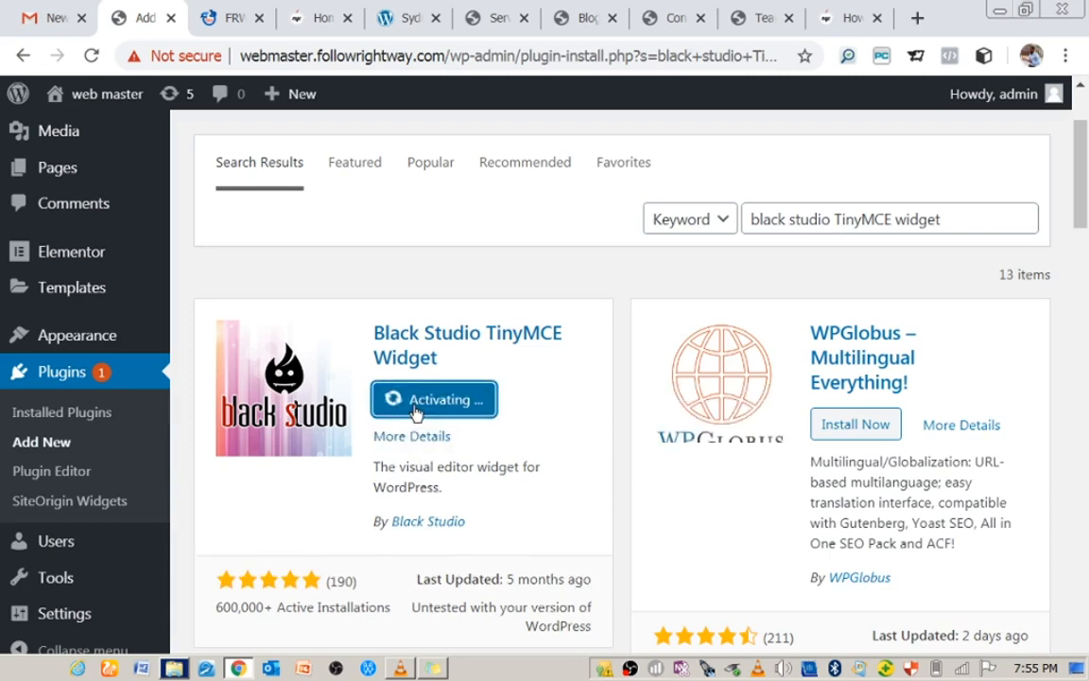
- Take the third plugin name, "Contact Form7", from the sticky note and search the plugins for it
{"action": "left_click", "coordinate": [432, 669]}
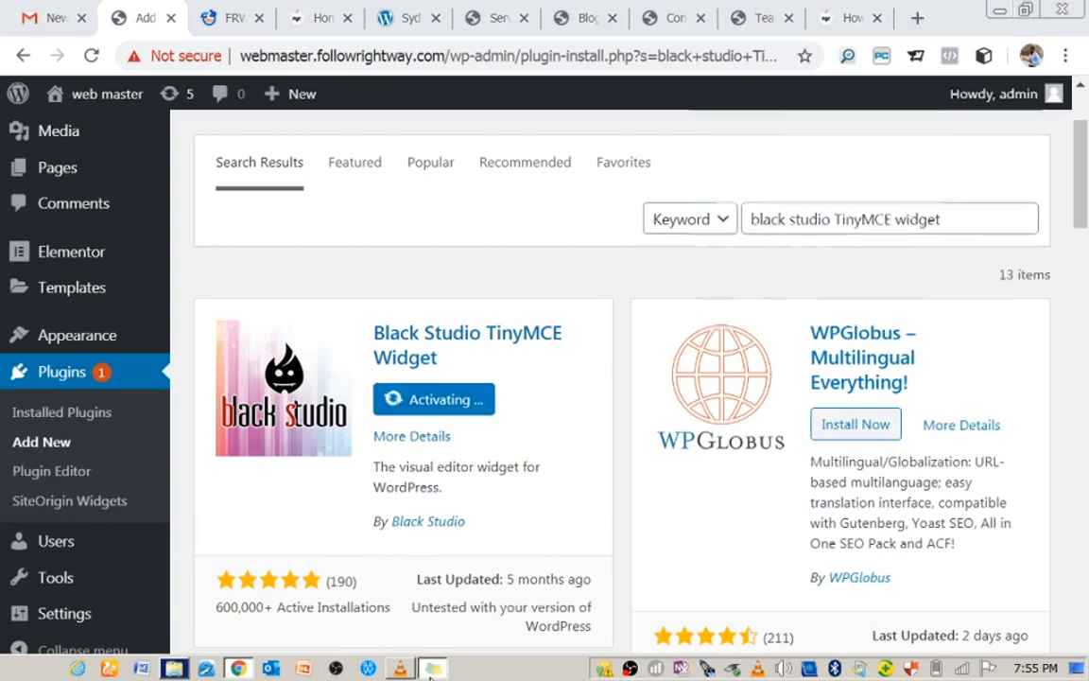
{"action": "left_click_drag", "start_coordinate": [717, 240], "coordinate": [842, 233]}
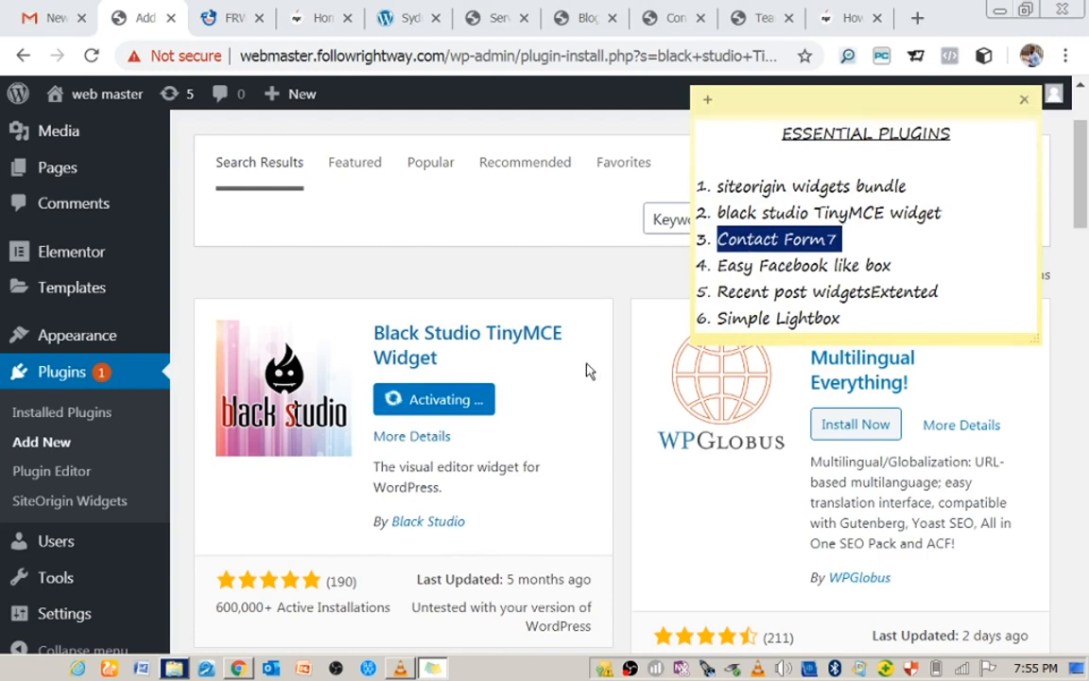
{"action": "left_click", "coordinate": [583, 269]}
{"action": "left_click", "coordinate": [783, 227]}
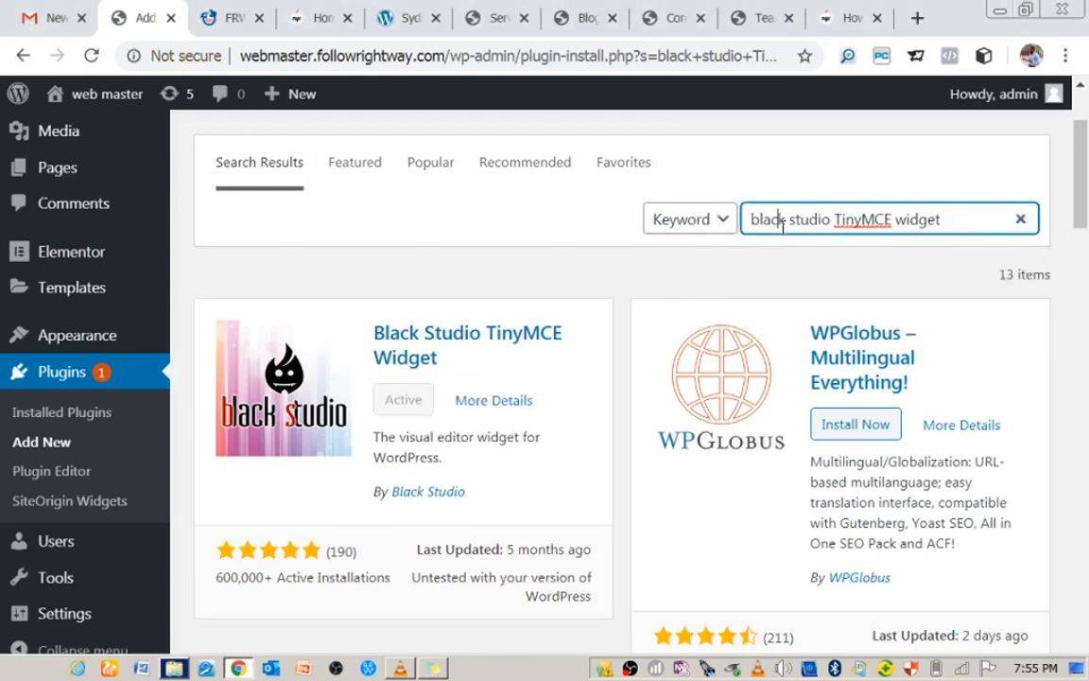
{"action": "triple_click", "coordinate": [783, 227]}
{"action": "type", "text": "Contact Form7"}
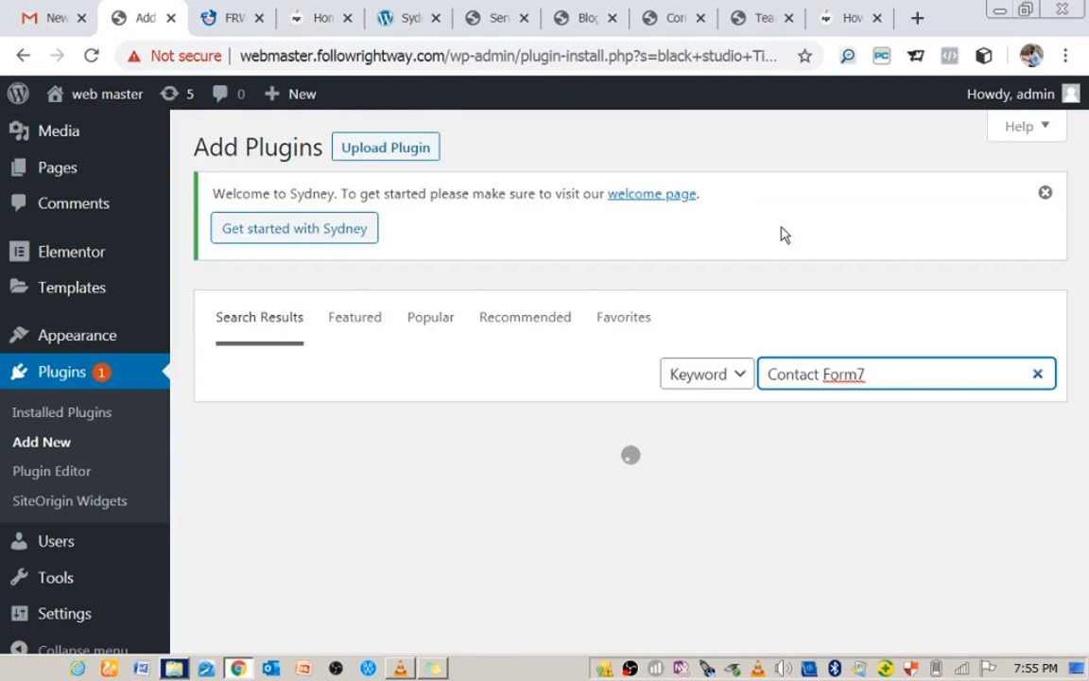
- Install and activate the Drag and Drop Multiple File Upload – Contact Form 7 plugin
{"action": "scroll", "coordinate": [425, 462], "scroll_direction": "down", "scroll_amount": 2}
{"action": "left_click", "coordinate": [428, 460]}
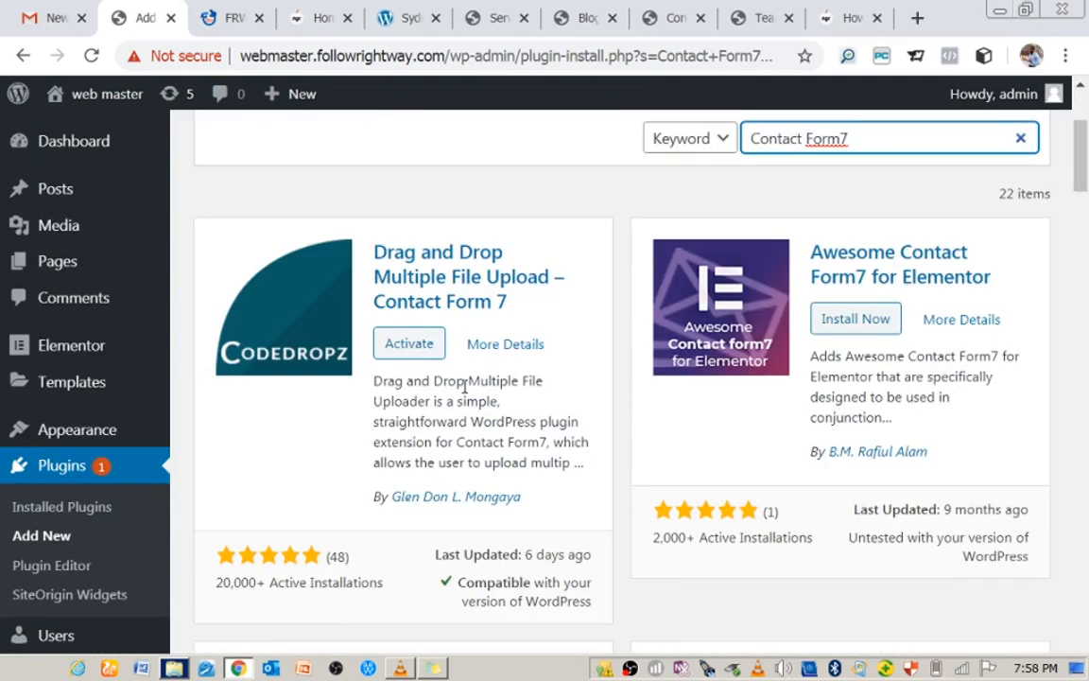
{"action": "left_click", "coordinate": [413, 345]}
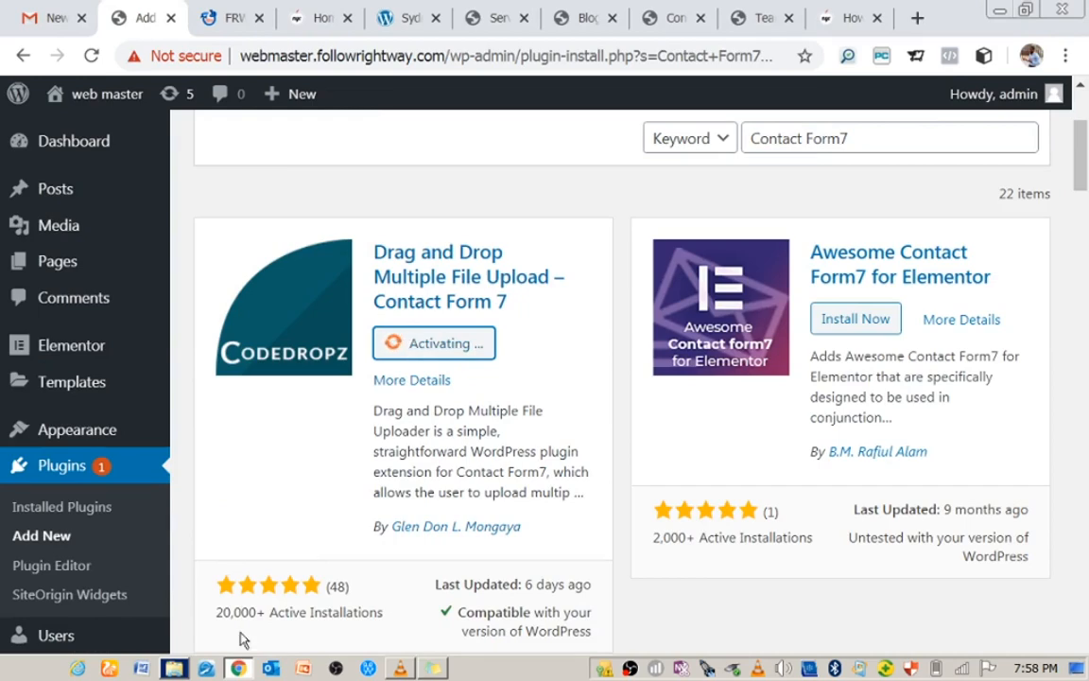
- Copy "Easy Facebook like box" from the sticky note and search the plugins for it
{"action": "left_click", "coordinate": [432, 668]}
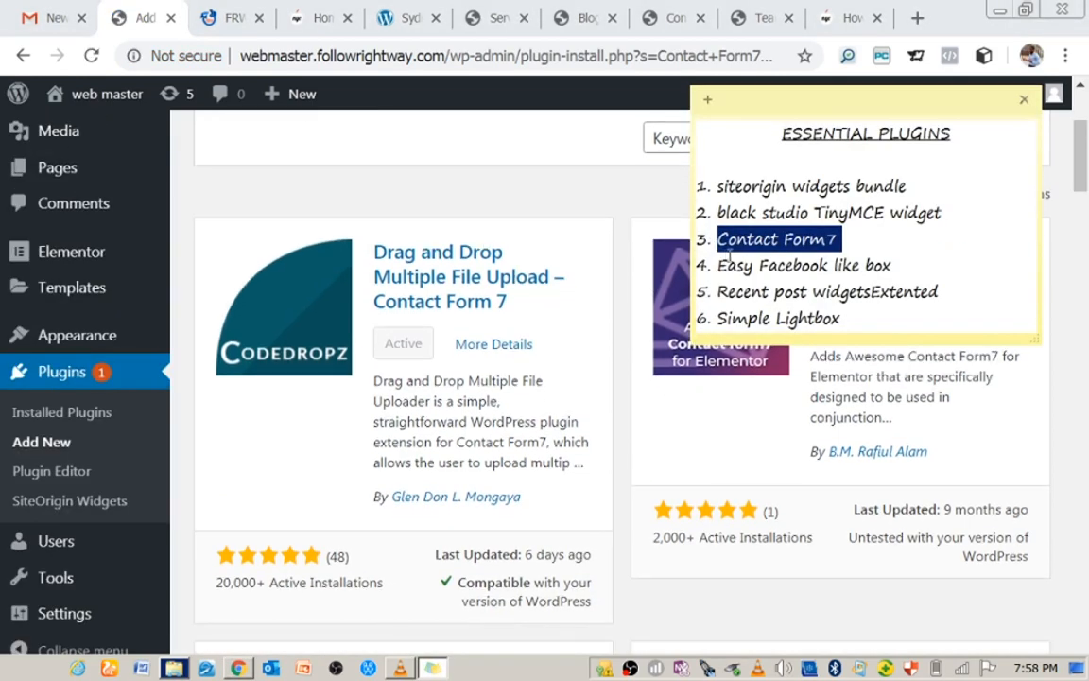
{"action": "left_click_drag", "start_coordinate": [717, 260], "coordinate": [901, 262]}
{"action": "key", "text": "ctrl+c"}
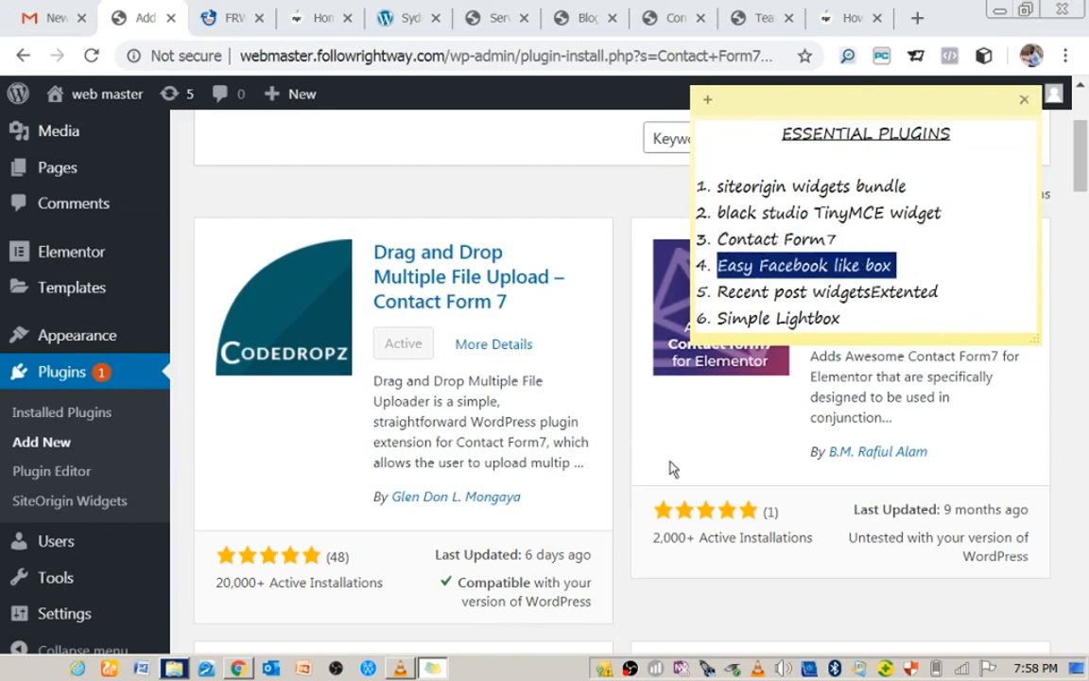
{"action": "left_click", "coordinate": [355, 543]}
{"action": "left_click_drag", "start_coordinate": [806, 140], "coordinate": [819, 142]}
{"action": "key", "text": "ctrl+a"}
{"action": "key", "text": "ctrl+v"}
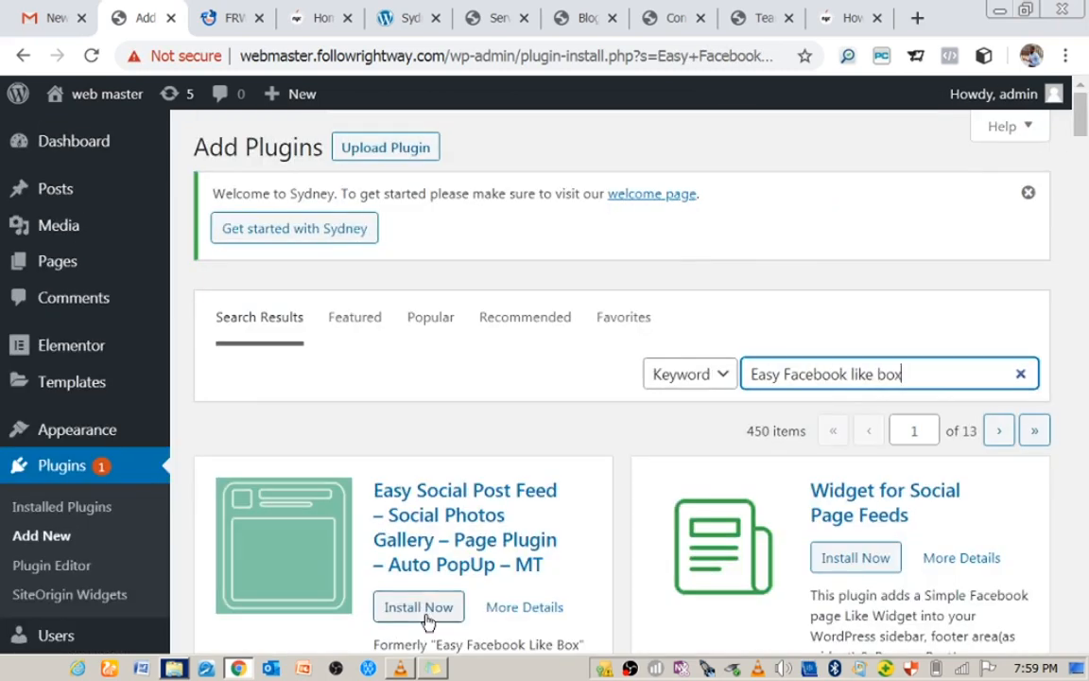
- Install and activate the Easy Social Post Feed plugin, formerly Easy Facebook Like Box
{"action": "left_click", "coordinate": [427, 610]}
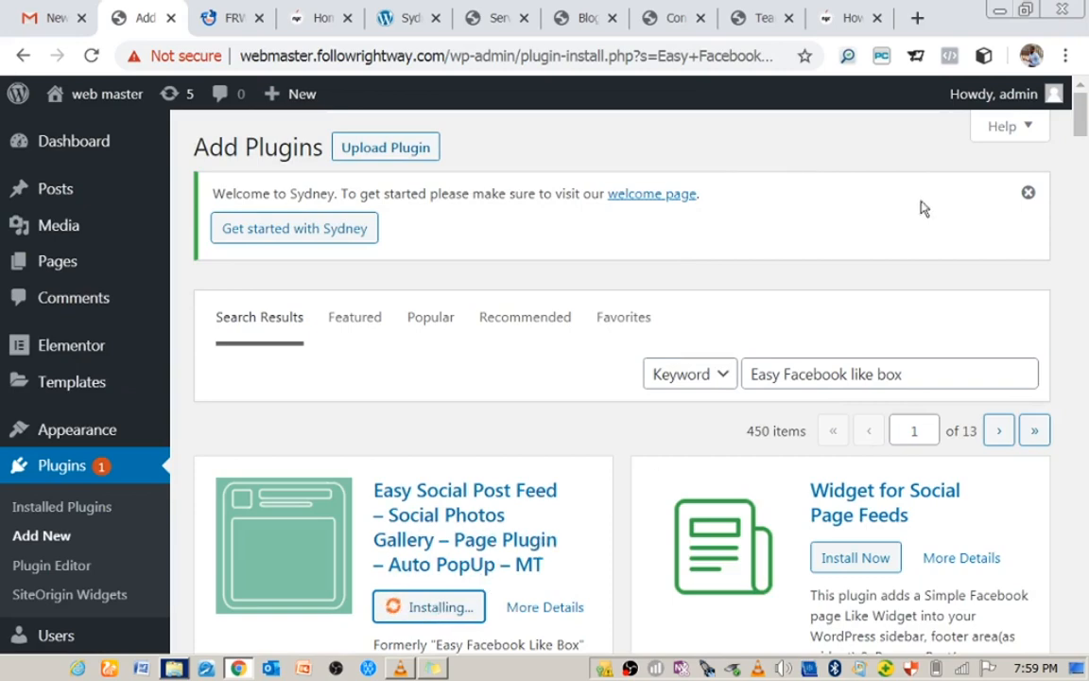
{"action": "left_click_drag", "start_coordinate": [1080, 126], "coordinate": [1081, 139]}
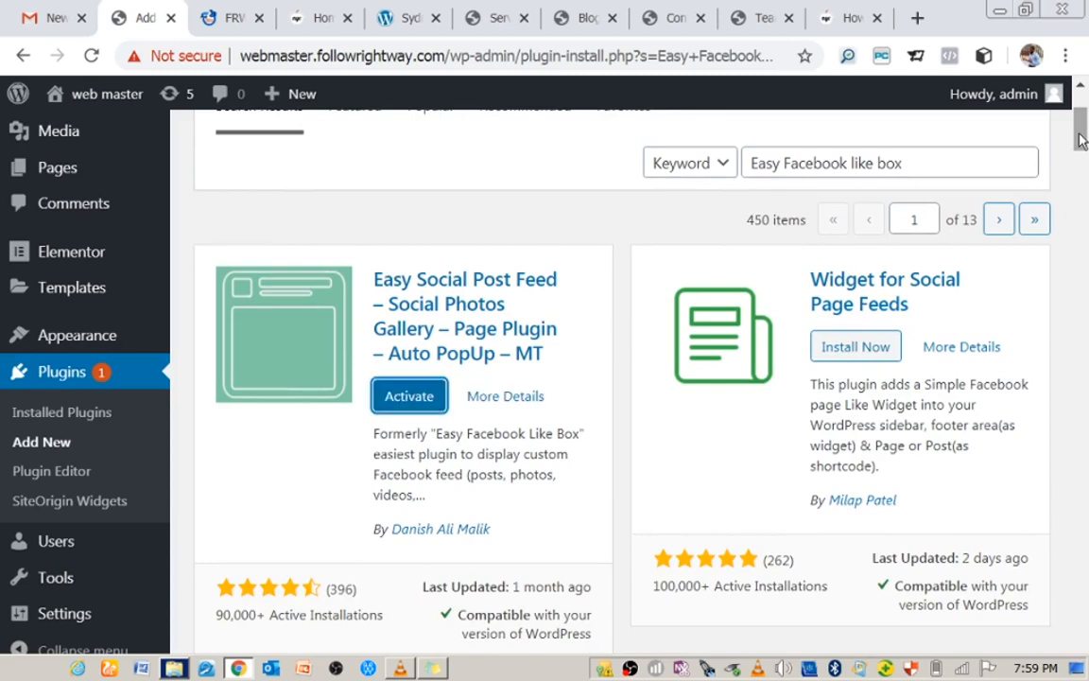
{"action": "left_click", "coordinate": [410, 396]}
- Copy the fifth plugin name from the sticky note into the plugin search and shorten it to "Recent post widgets"
{"action": "left_click", "coordinate": [432, 669]}
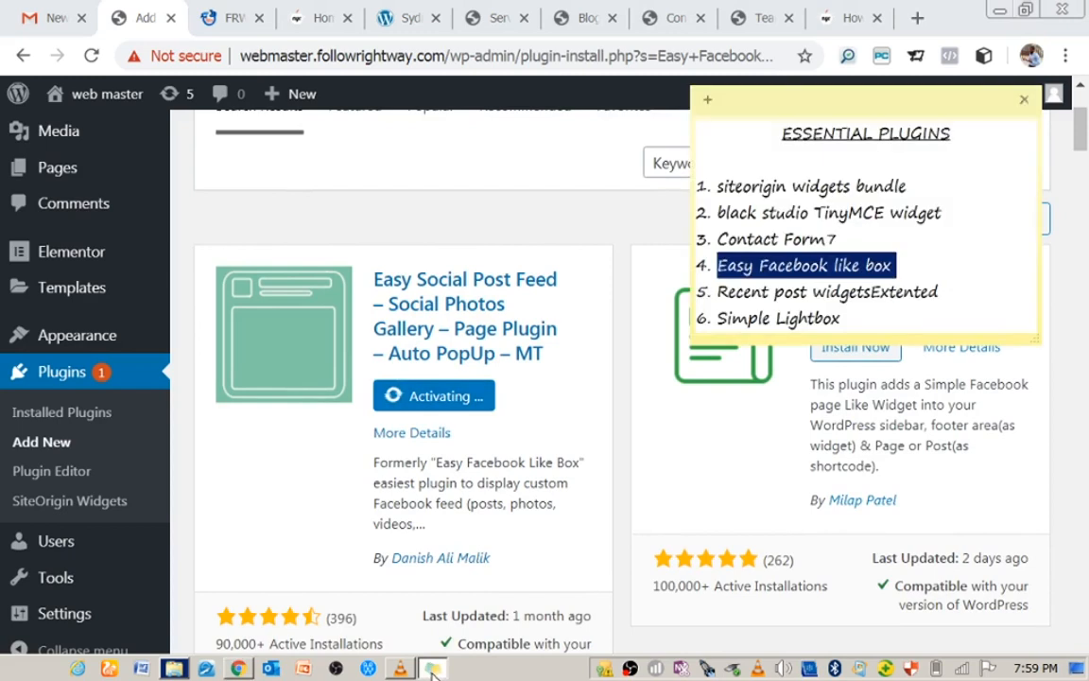
{"action": "left_click_drag", "start_coordinate": [716, 291], "coordinate": [956, 288]}
{"action": "key", "text": "ctrl+c"}
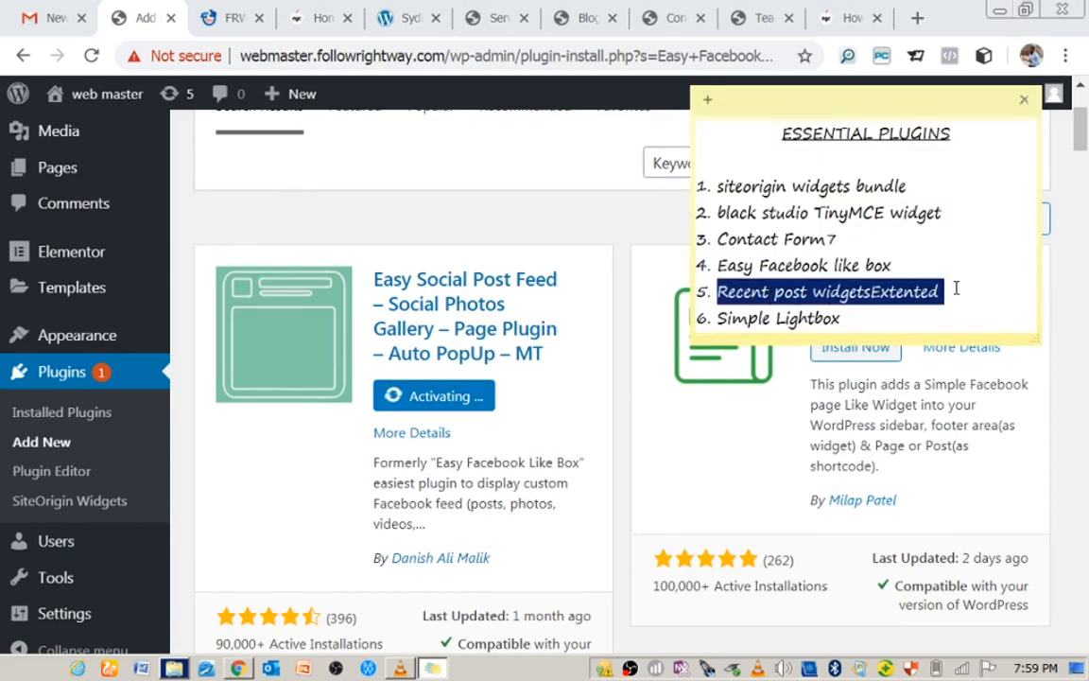
{"action": "left_click", "coordinate": [504, 218]}
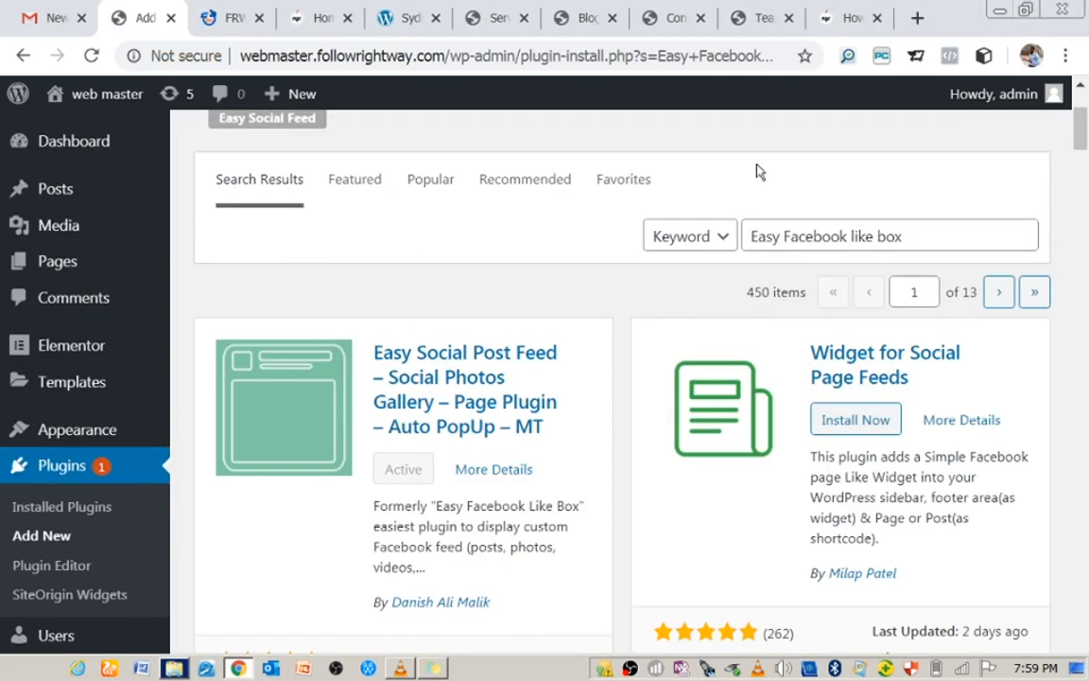
{"action": "left_click", "coordinate": [784, 235]}
{"action": "key", "text": "ctrl+a"}
{"action": "key", "text": "ctrl+v"}
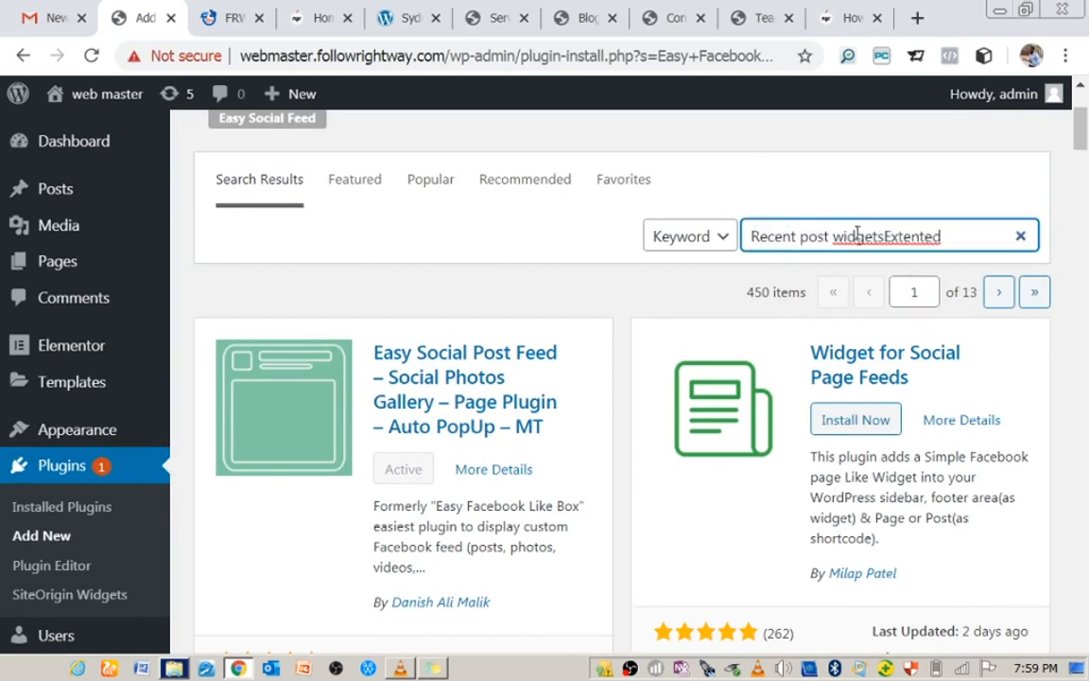
{"action": "key", "text": "BackSpace"}
{"action": "key", "text": "BackSpace"}
{"action": "key", "text": "BackSpace"}
{"action": "key", "text": "BackSpace"}
{"action": "key", "text": "BackSpace"}
{"action": "key", "text": "BackSpace"}
{"action": "key", "text": "BackSpace"}
{"action": "key", "text": "BackSpace"}
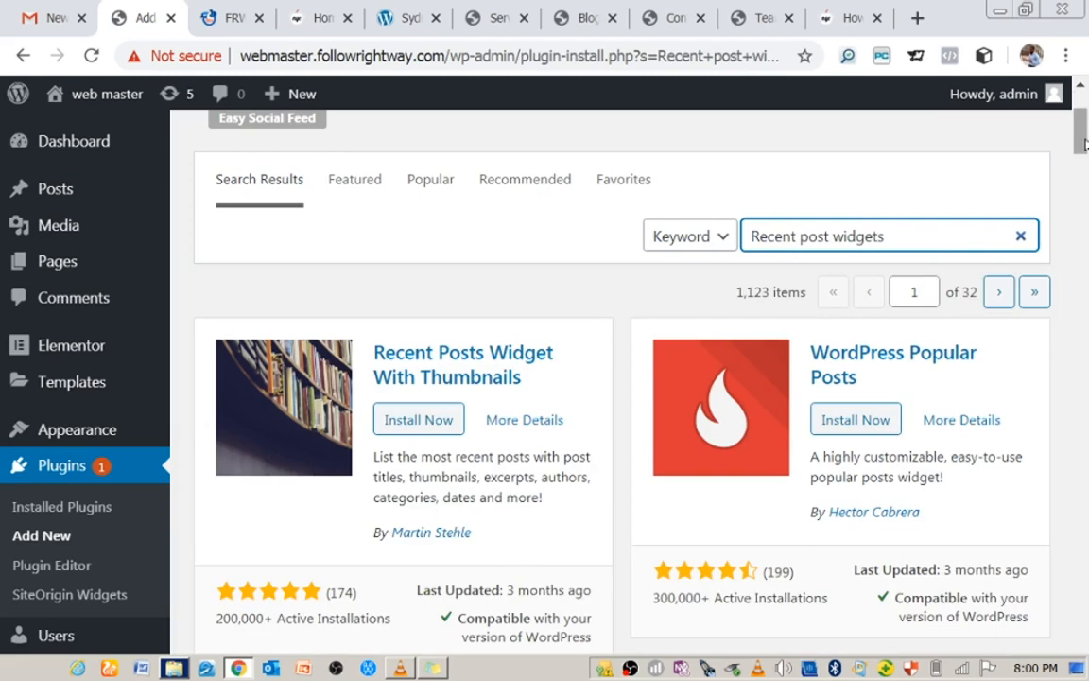
- Find Recent Posts Widget Extended in the search results, then install and activate it
{"action": "left_click_drag", "start_coordinate": [1084, 137], "coordinate": [1084, 200]}
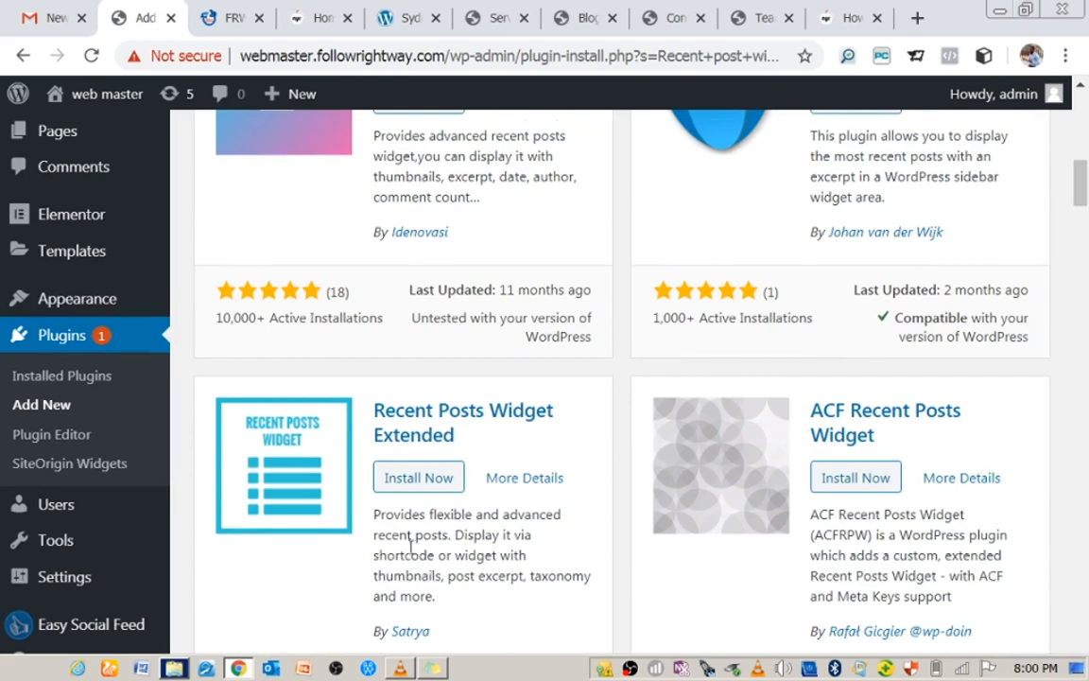
{"action": "left_click", "coordinate": [414, 480]}
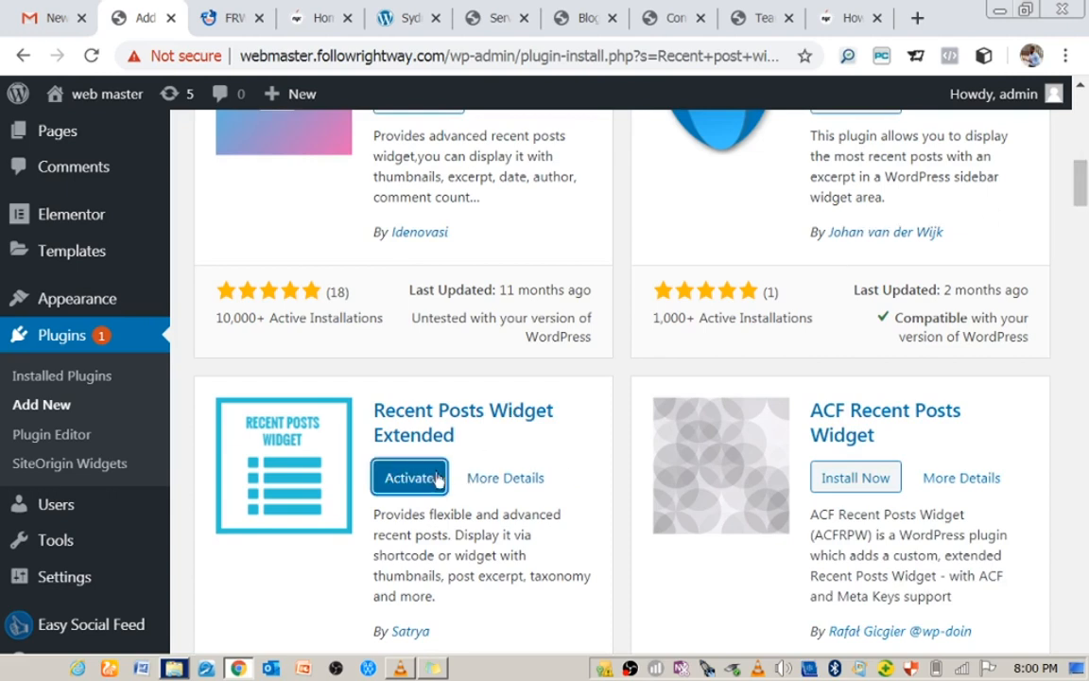
{"action": "left_click", "coordinate": [397, 478]}
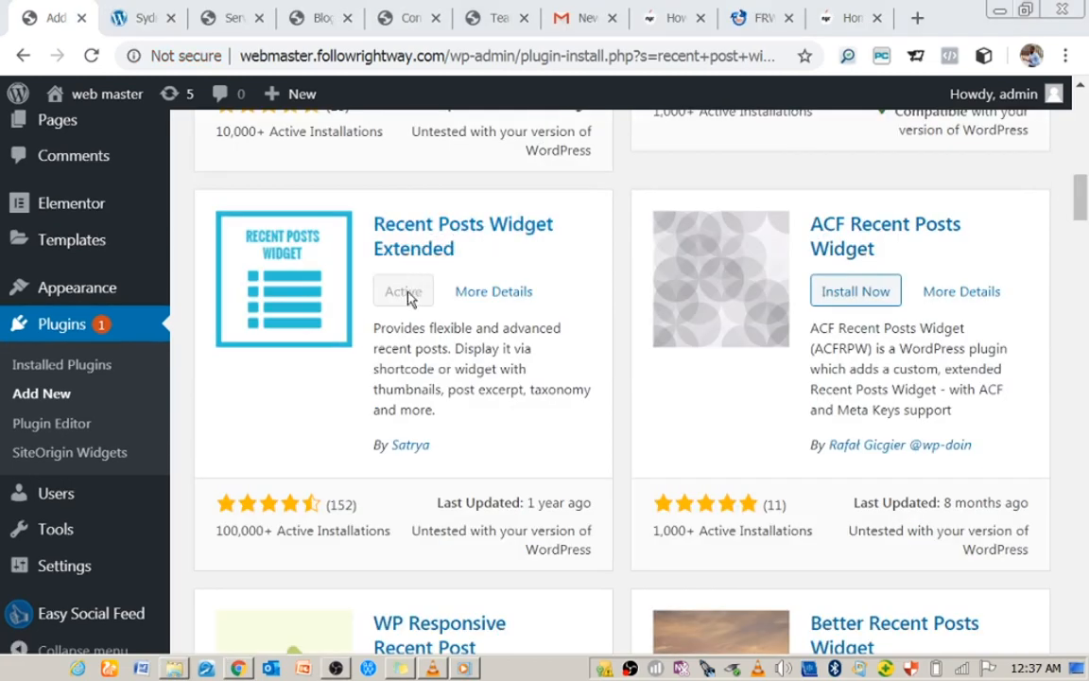
- Copy "Simple Lightbox" from the sticky note and search the plugins for it
{"action": "left_click", "coordinate": [401, 668]}
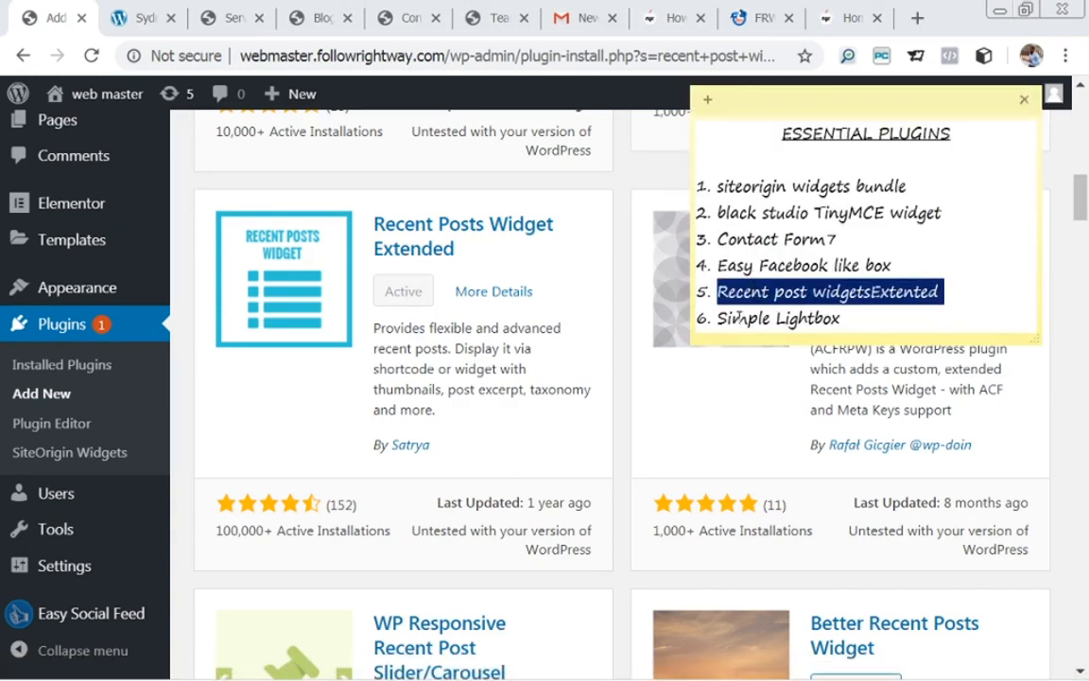
{"action": "left_click_drag", "start_coordinate": [719, 319], "coordinate": [848, 317]}
{"action": "key", "text": "ctrl+c"}
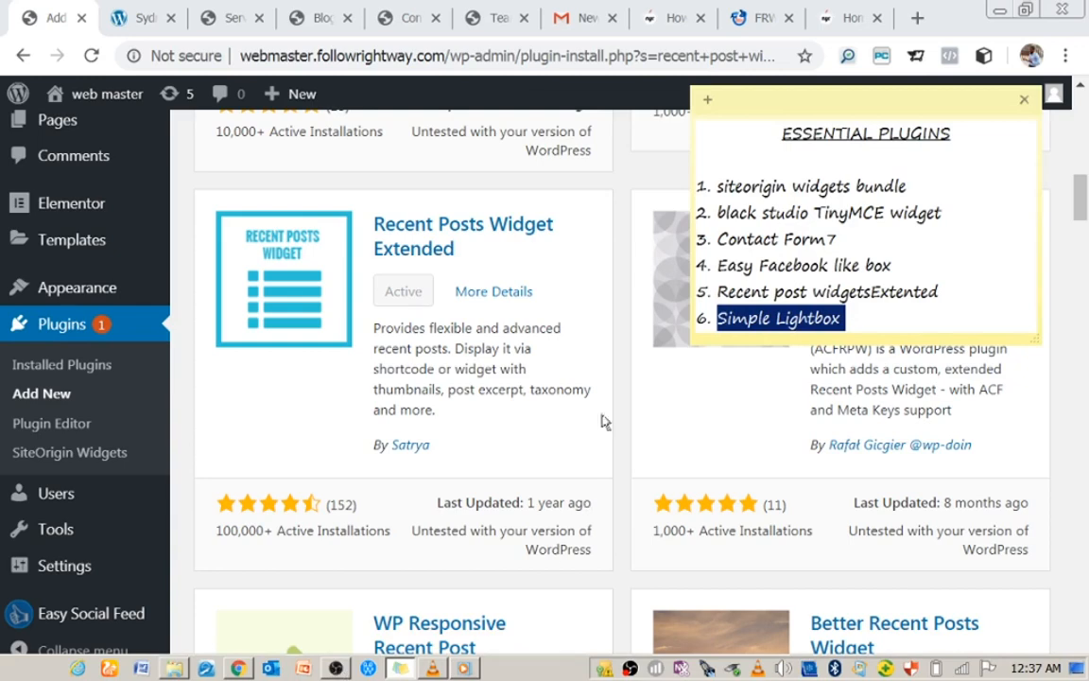
{"action": "left_click", "coordinate": [739, 236]}
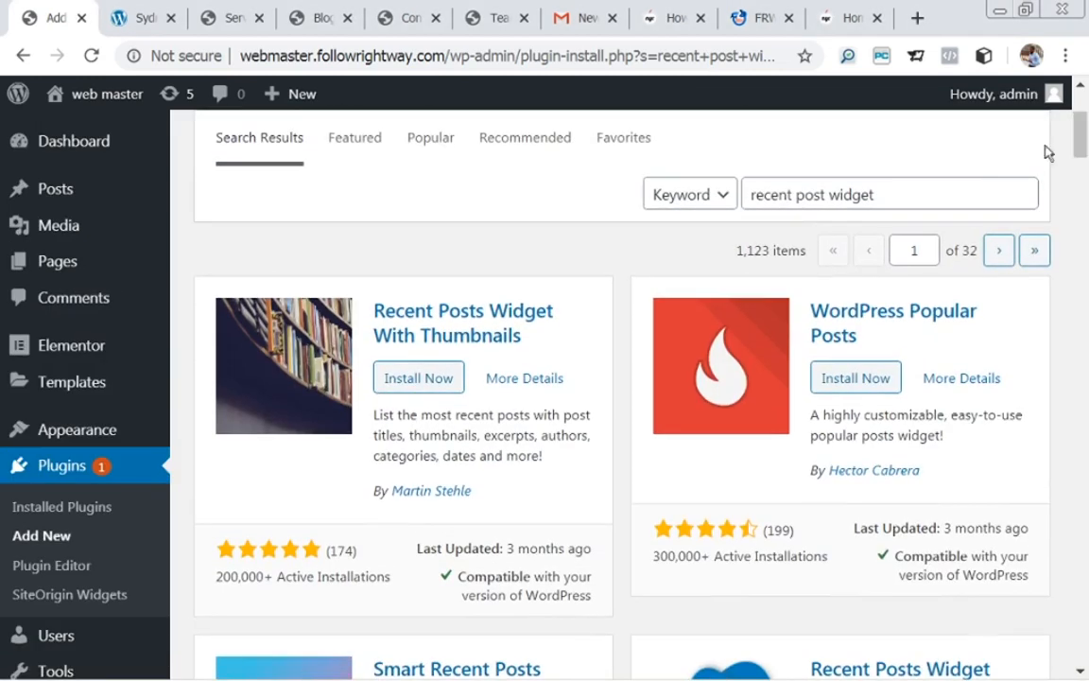
{"action": "left_click", "coordinate": [959, 192]}
{"action": "key", "text": "ctrl+a"}
{"action": "key", "text": "ctrl+v"}
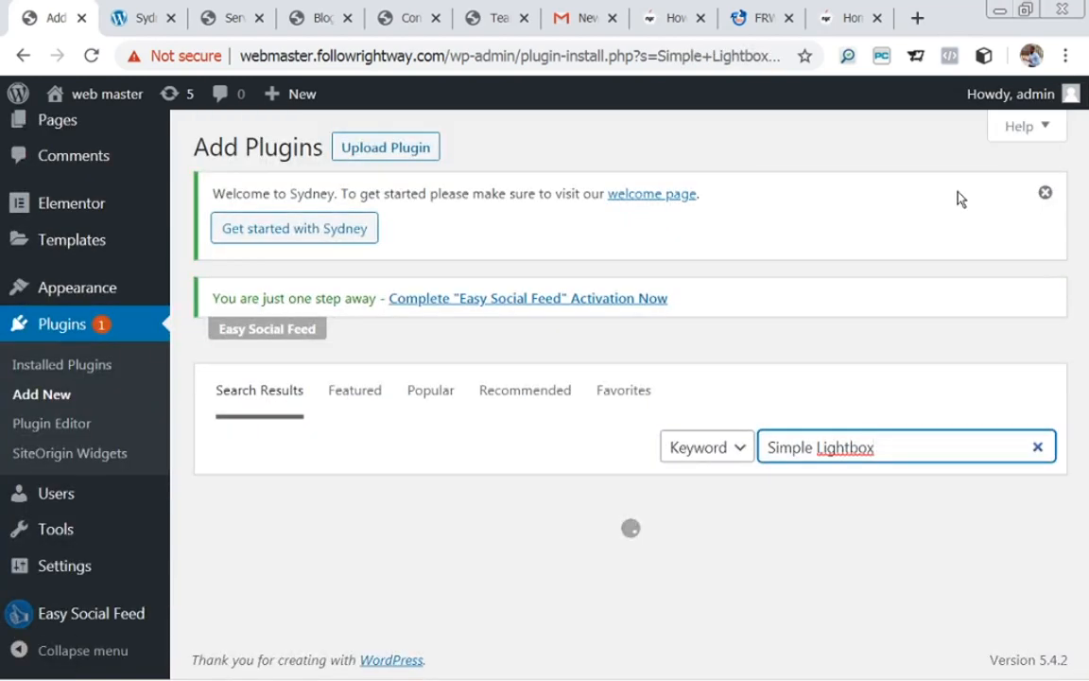
- Install and activate the Simple Lightbox plugin by Archetyped from the search results
{"action": "mouse_move", "coordinate": [1083, 136]}
{"action": "left_mouse_down"}
{"action": "mouse_move", "coordinate": [1085, 162]}
{"action": "mouse_move", "coordinate": [1085, 152]}
{"action": "left_mouse_up"}
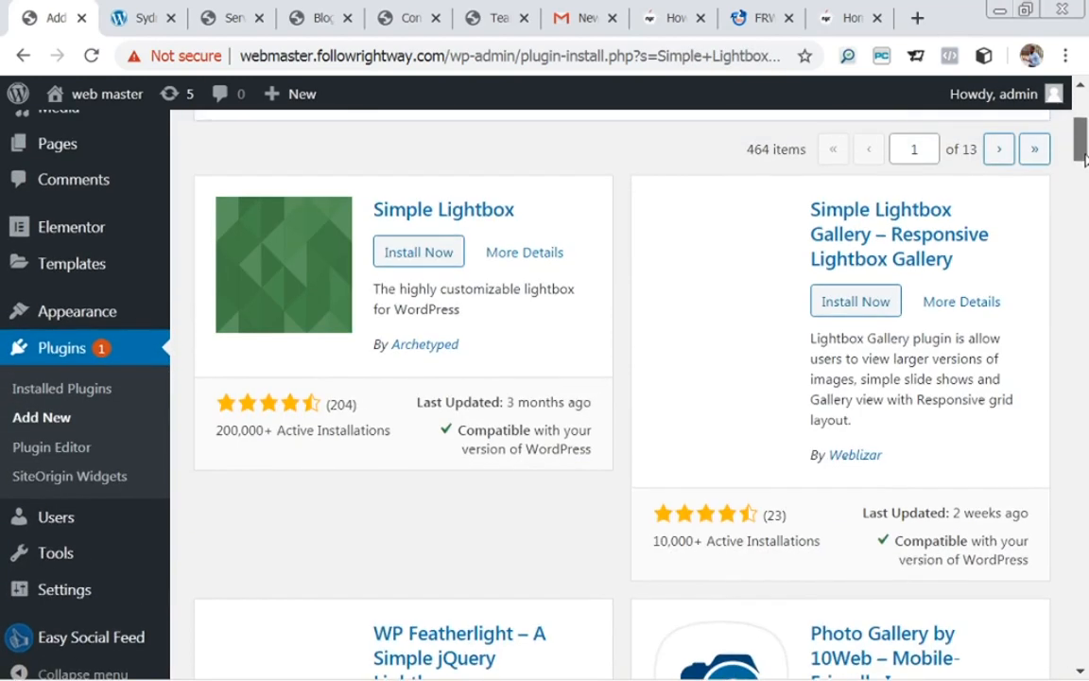
{"action": "left_click", "coordinate": [422, 251]}
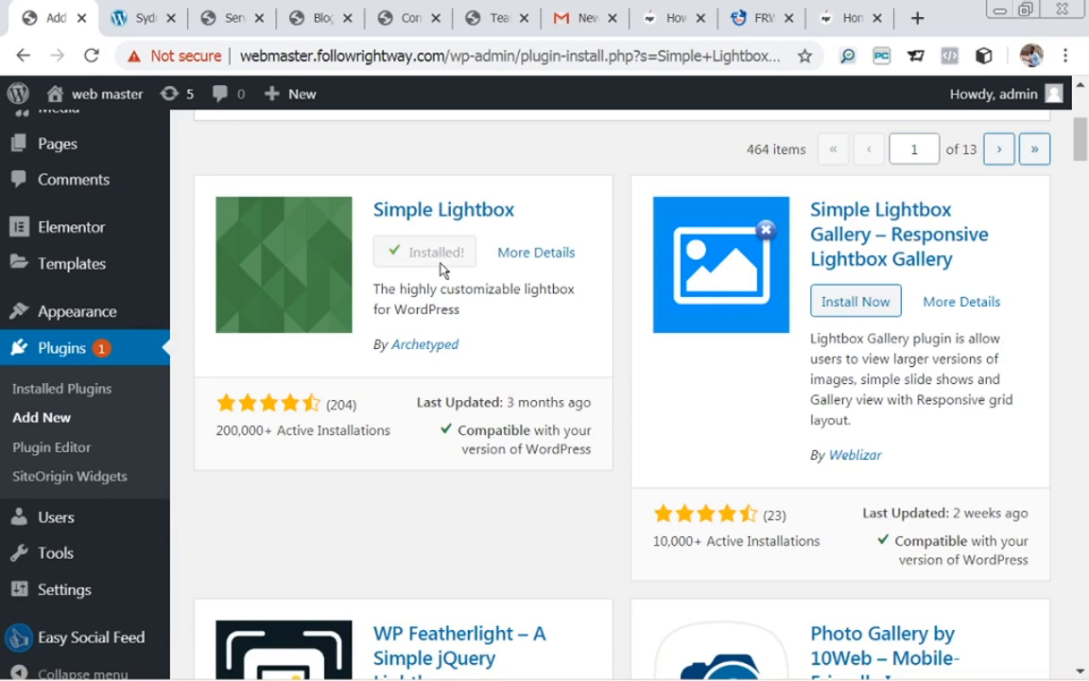
{"action": "left_click", "coordinate": [420, 251]}
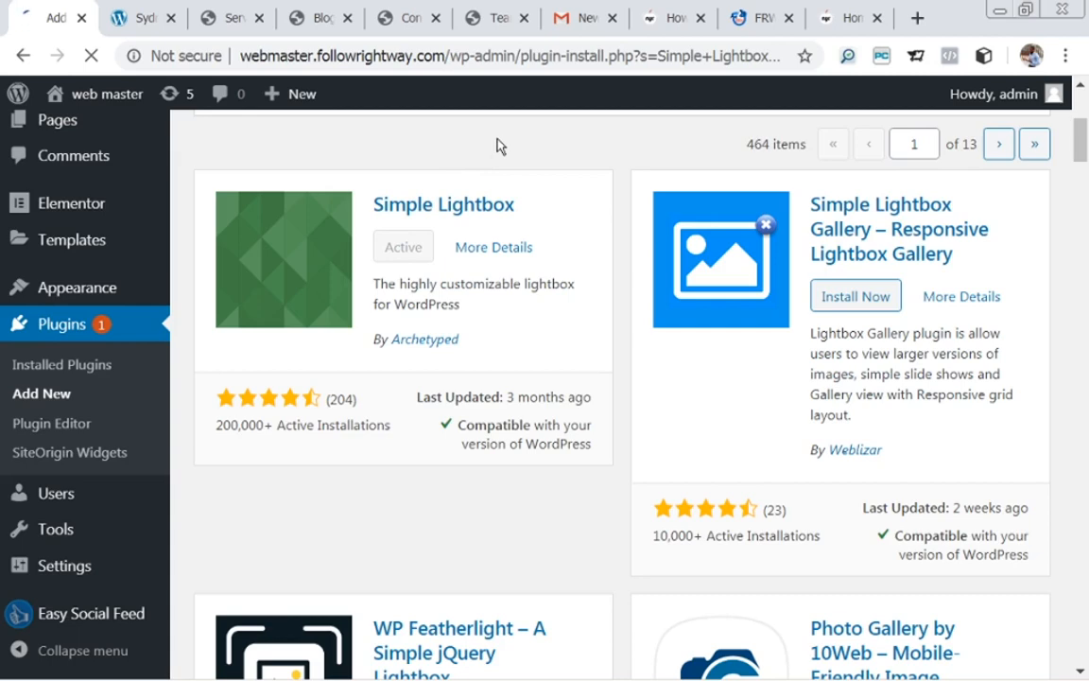
- Open the list of installed plugins and check that the essential plugins are installed and active
{"action": "scroll", "coordinate": [341, 284], "scroll_direction": "down", "scroll_amount": 2}
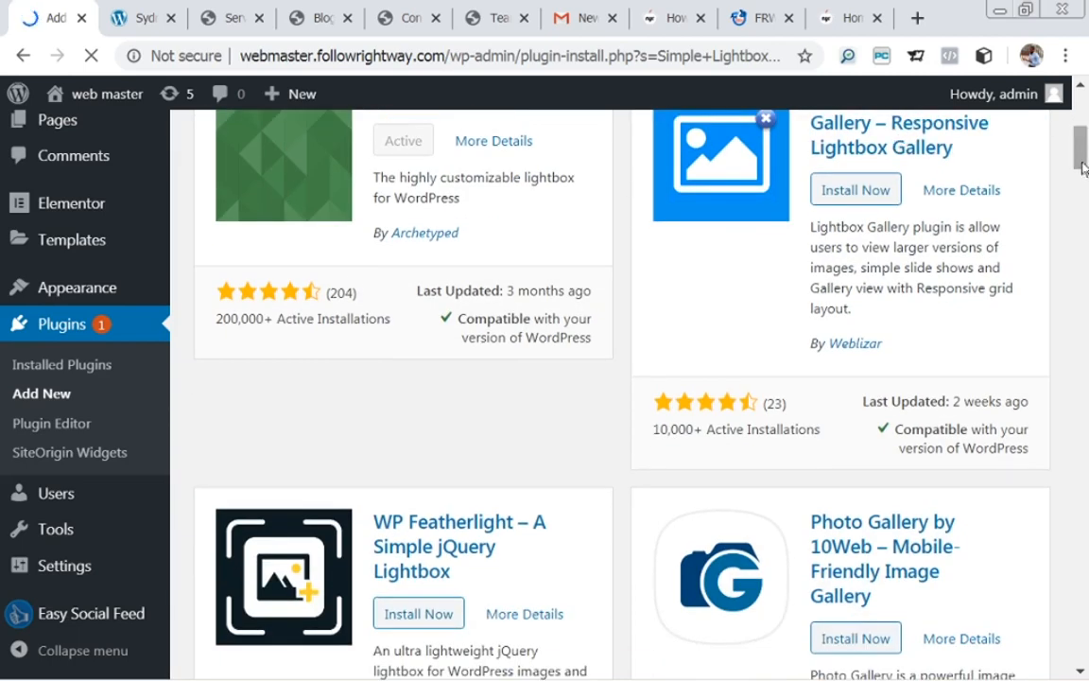
{"action": "left_click_drag", "start_coordinate": [1085, 170], "coordinate": [1070, 99]}
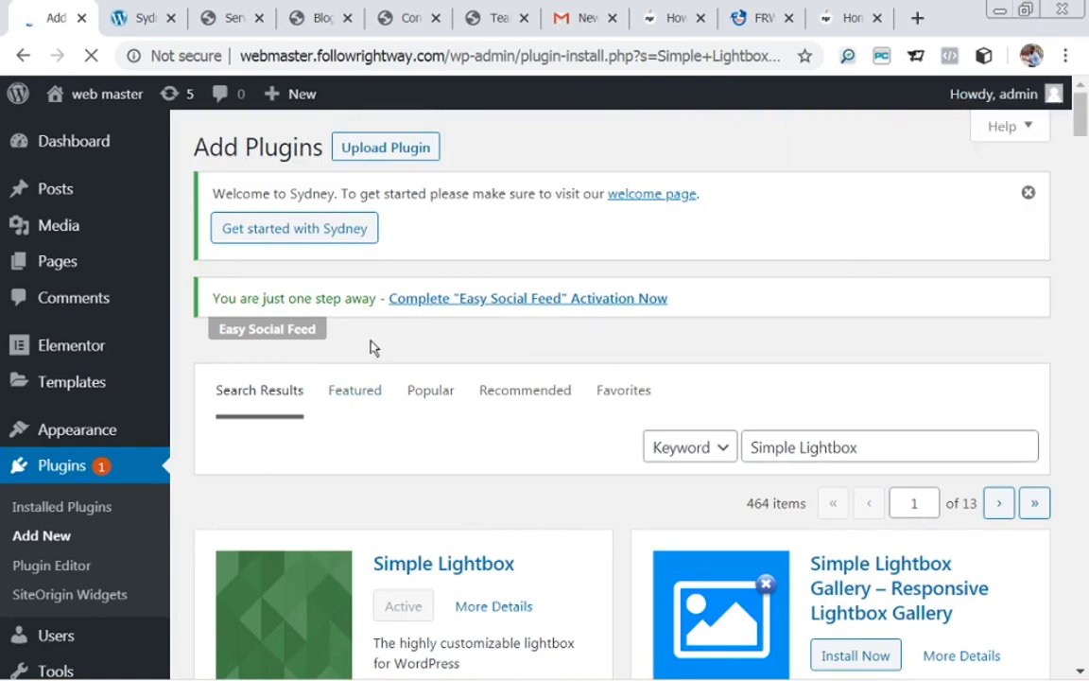
{"action": "scroll", "coordinate": [333, 367], "scroll_direction": "down", "scroll_amount": 1}
{"action": "scroll", "coordinate": [322, 367], "scroll_direction": "down", "scroll_amount": 1}
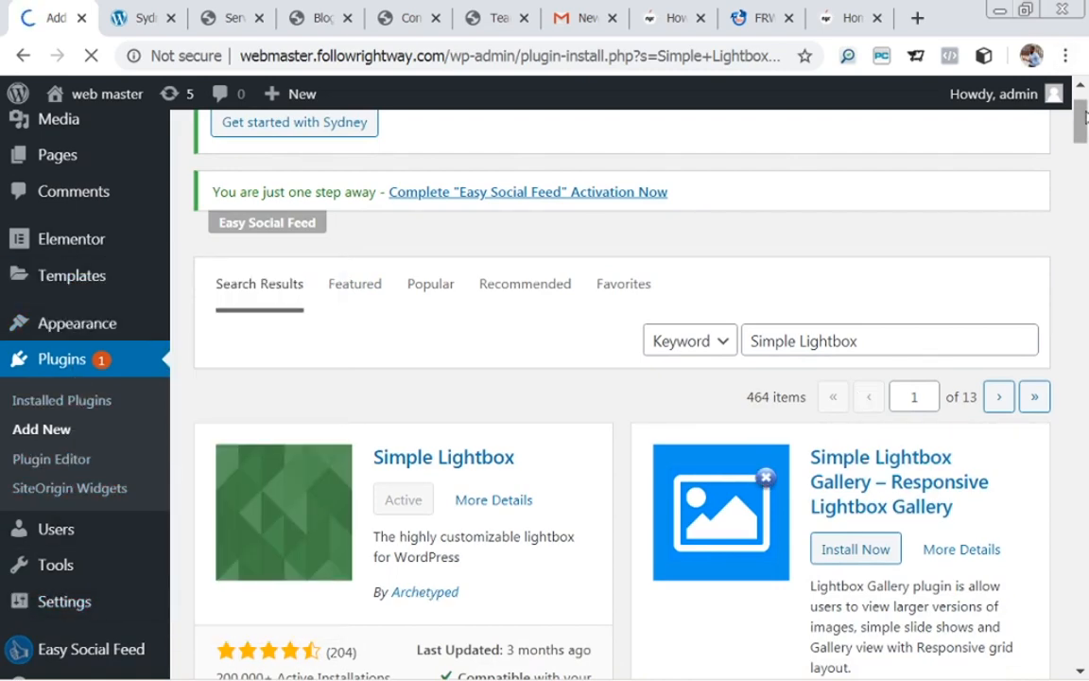
{"action": "scroll", "coordinate": [271, 537], "scroll_direction": "down", "scroll_amount": 5}
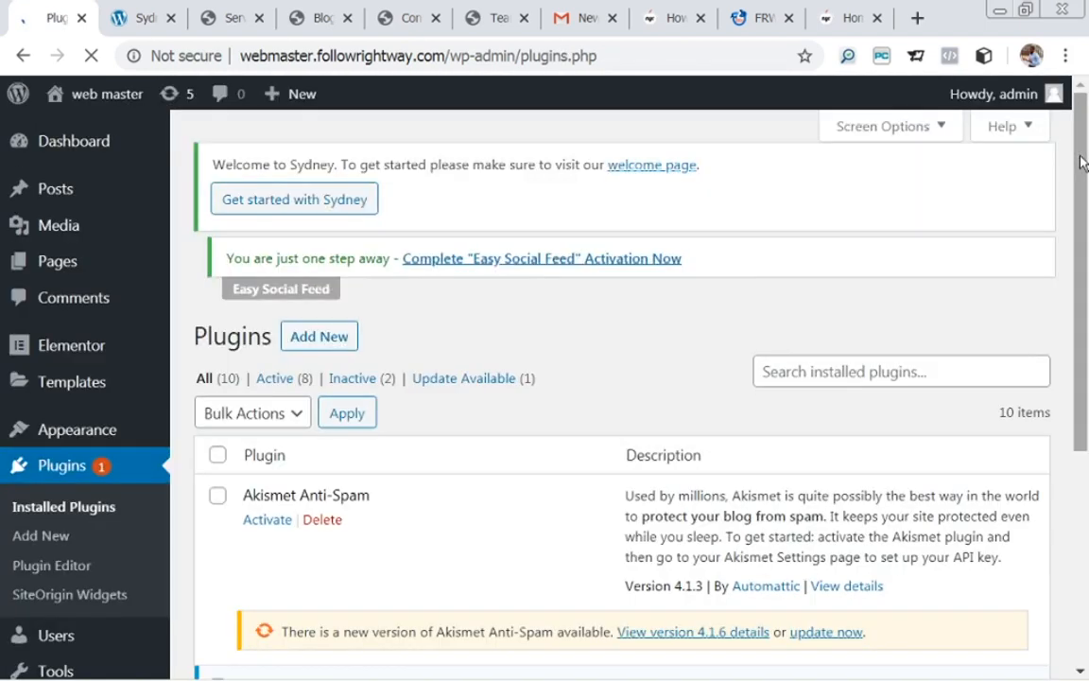
{"action": "left_click_drag", "start_coordinate": [1084, 170], "coordinate": [1050, 134]}
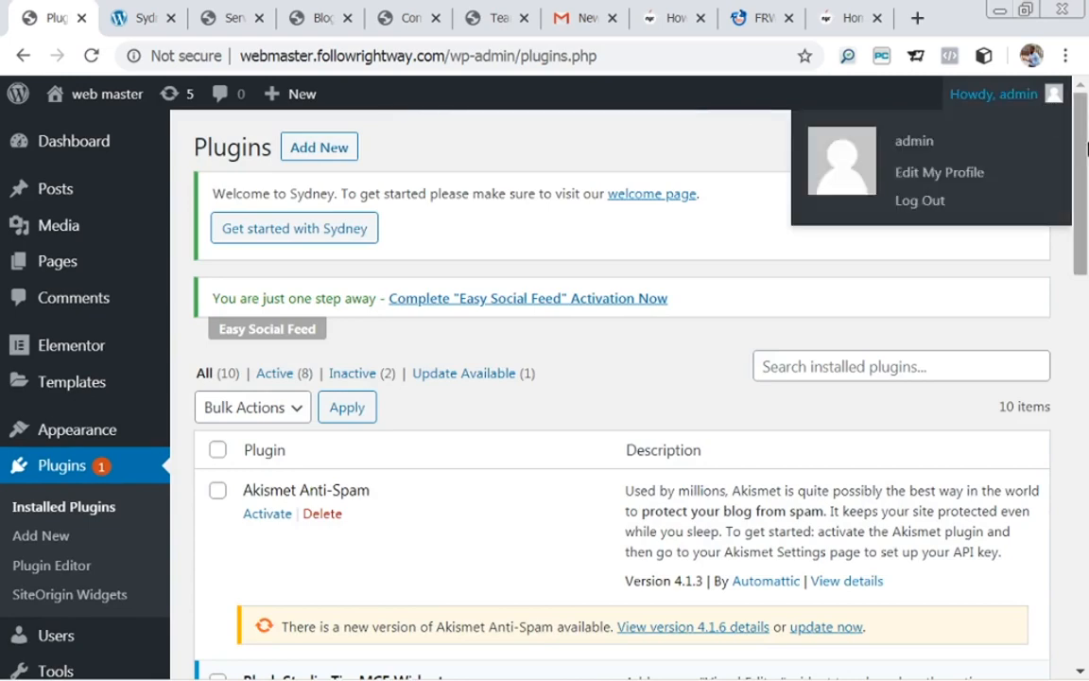
{"action": "scroll", "coordinate": [1087, 214], "scroll_direction": "down", "scroll_amount": 3}
{"action": "left_click_drag", "start_coordinate": [1086, 214], "coordinate": [1086, 510]}
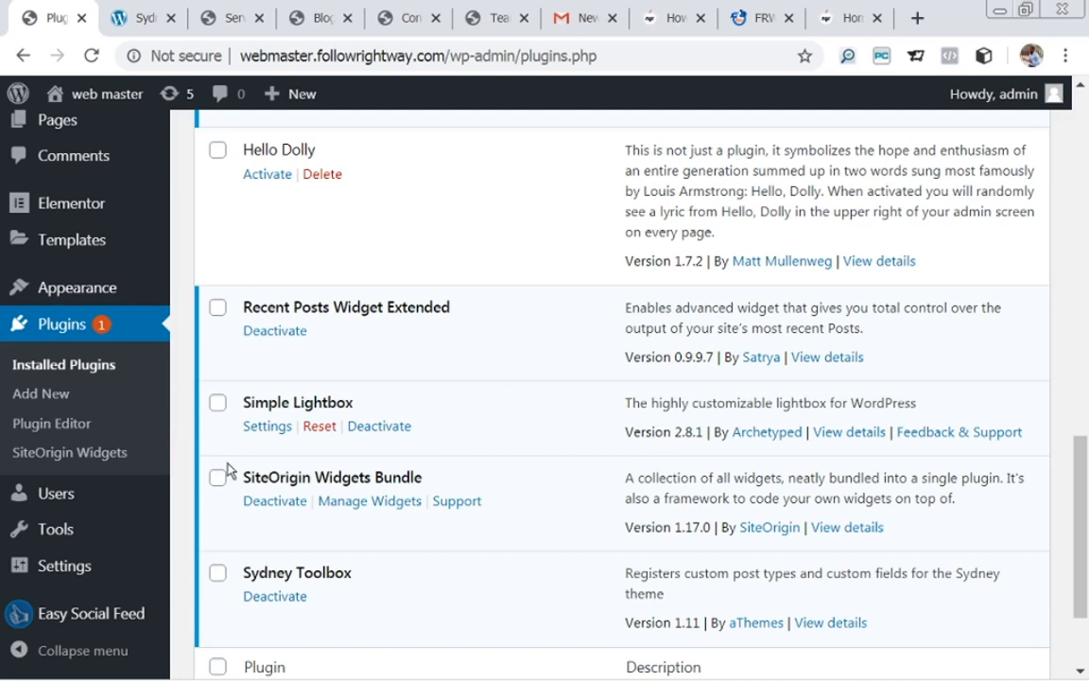
{"action": "left_click_drag", "start_coordinate": [1082, 540], "coordinate": [1069, 450]}
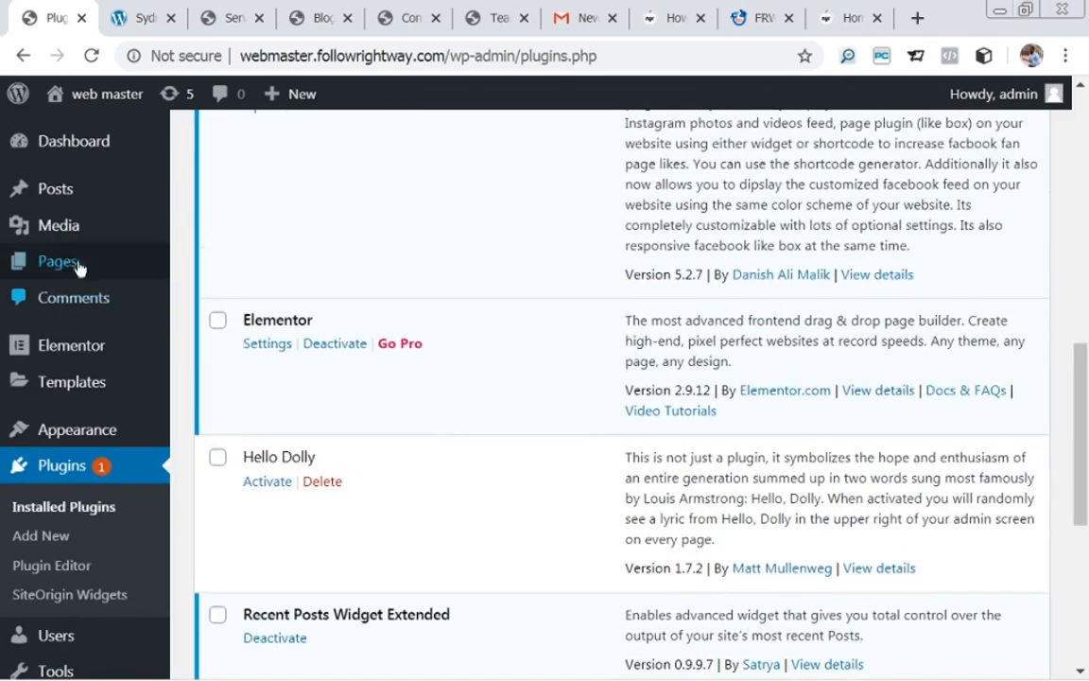
- Open the page for uploading new files to the media library
{"action": "mouse_move", "coordinate": [64, 253]}
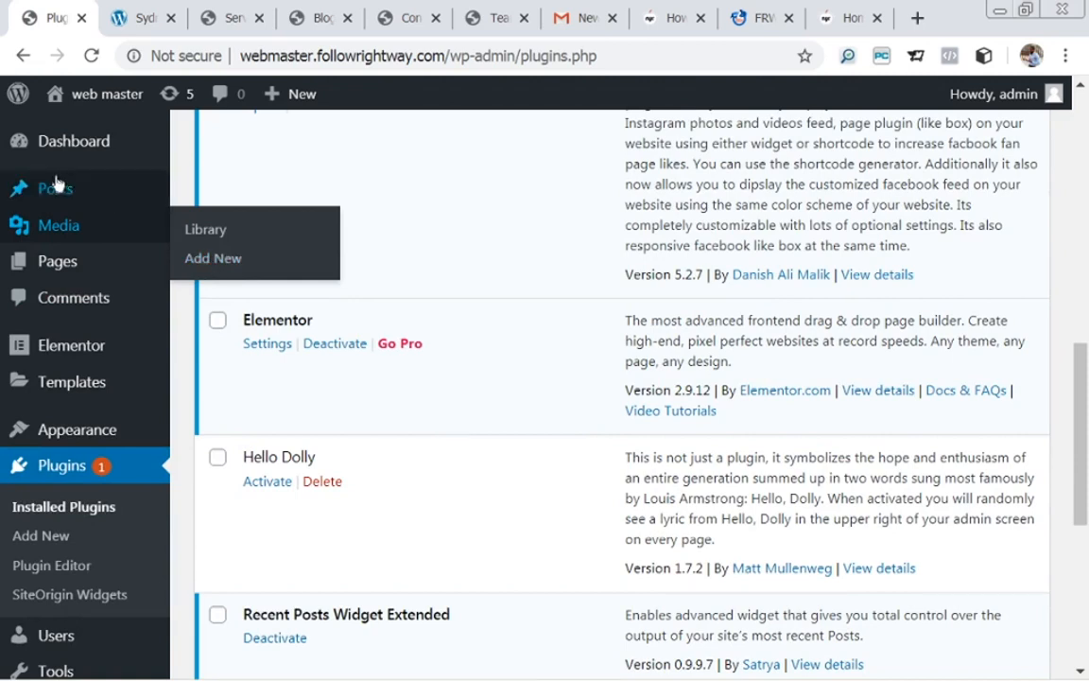
{"action": "mouse_move", "coordinate": [113, 237]}
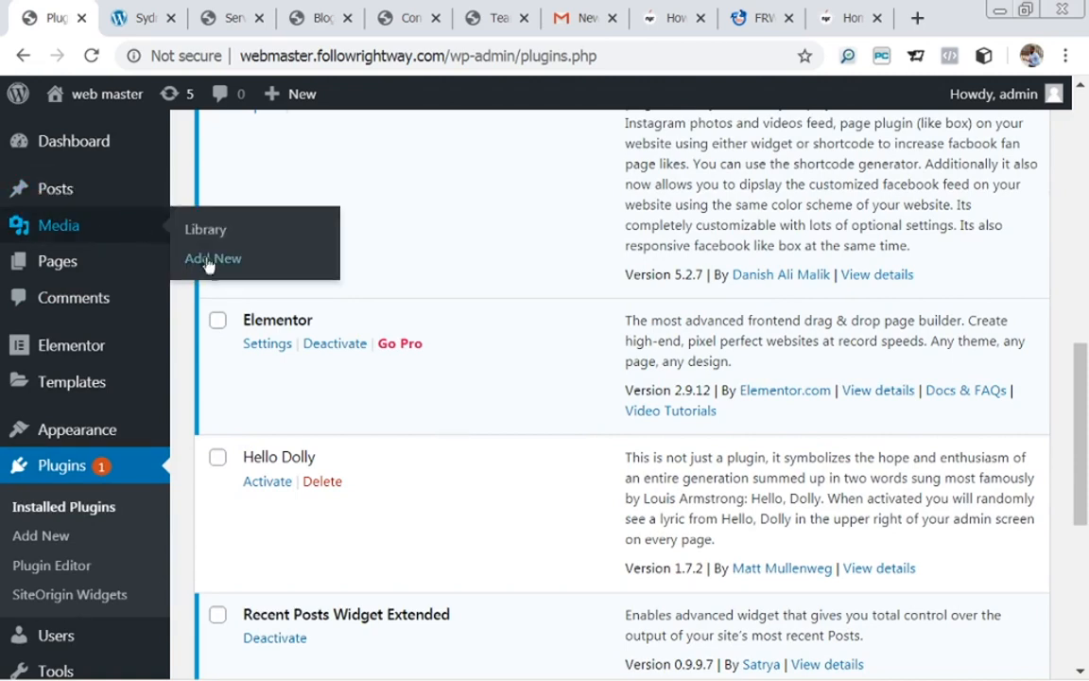
{"action": "left_click", "coordinate": [213, 261]}
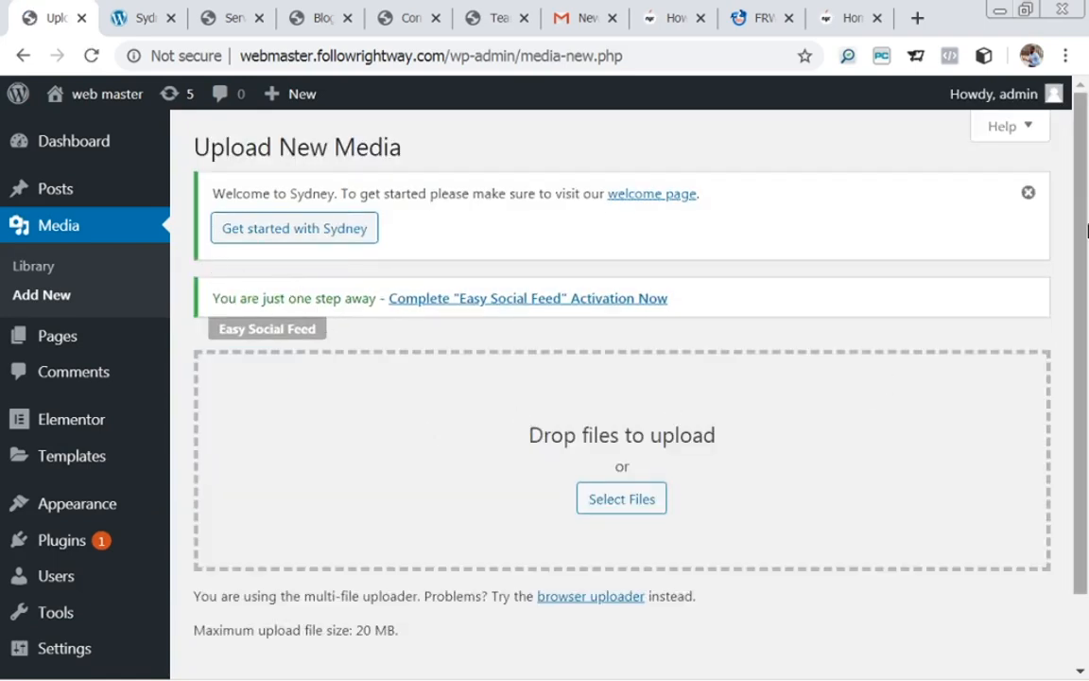
{"action": "left_click_drag", "start_coordinate": [1082, 219], "coordinate": [1085, 238]}
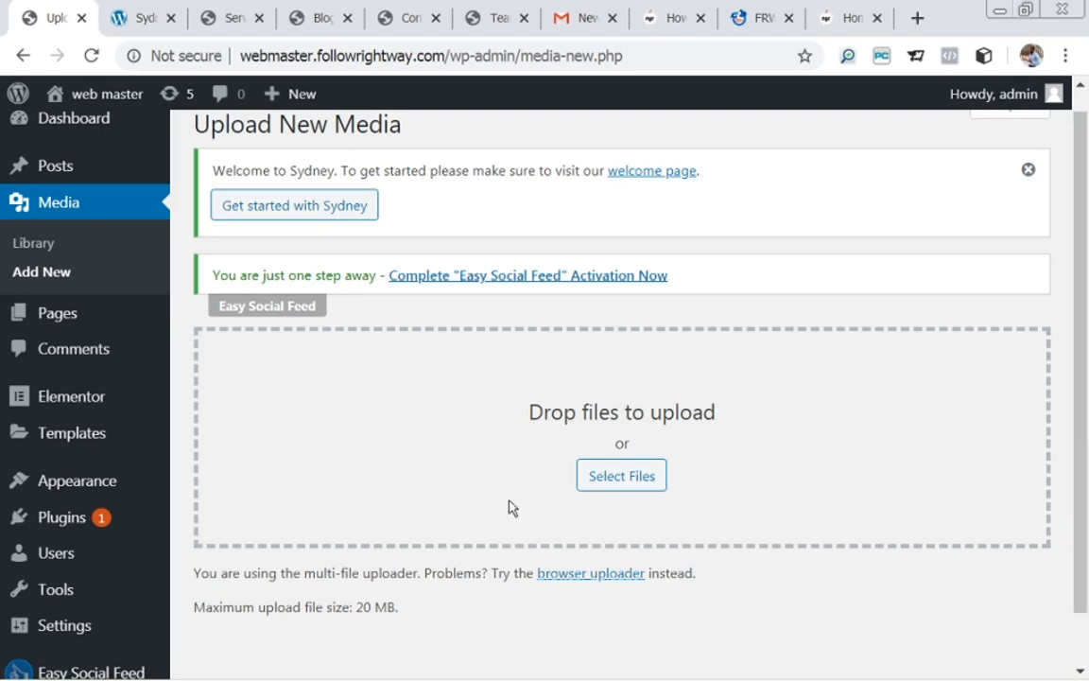
- Upload every file from the desktop folder "web tutorials files" except the sydney-child archive
{"action": "left_click", "coordinate": [615, 485]}
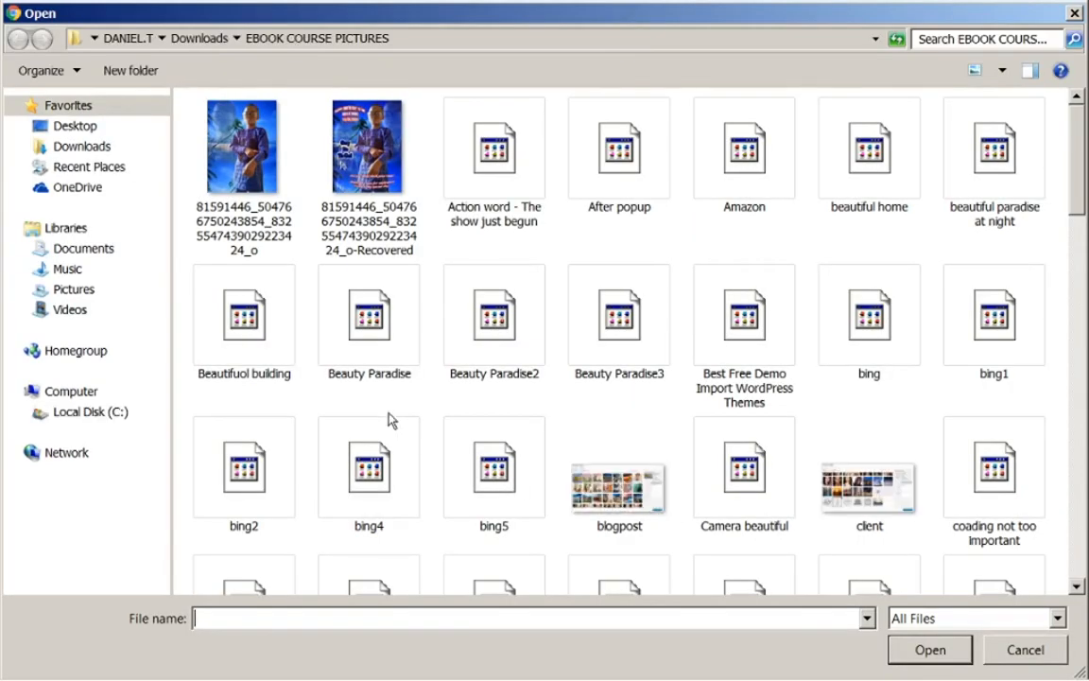
{"action": "left_click", "coordinate": [73, 130]}
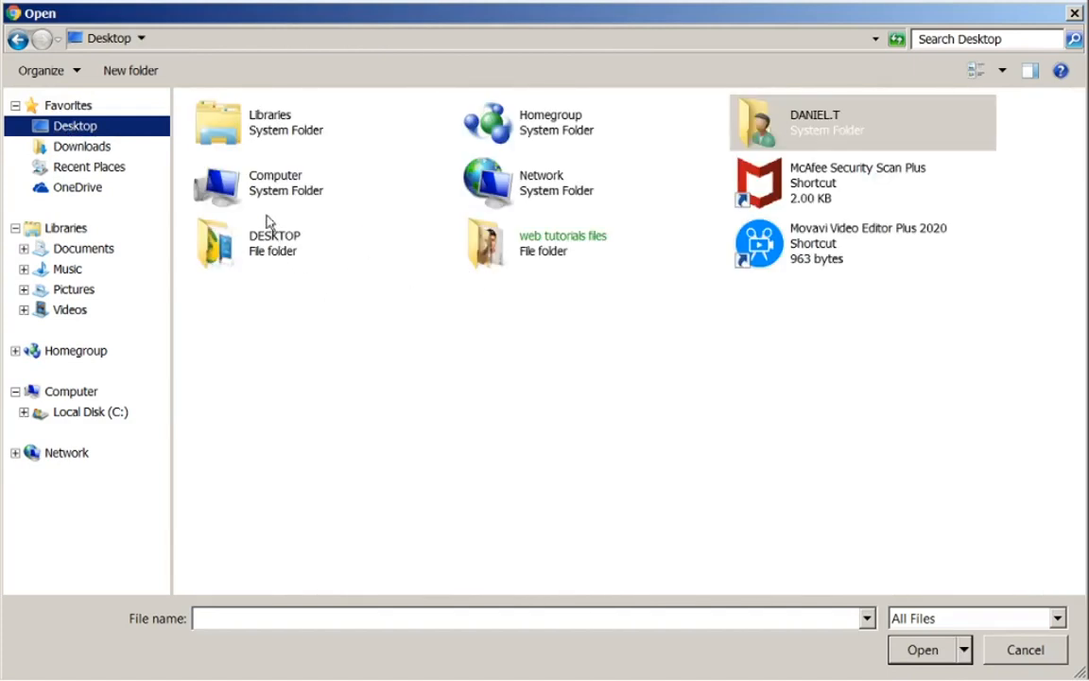
{"action": "double_click", "coordinate": [556, 245]}
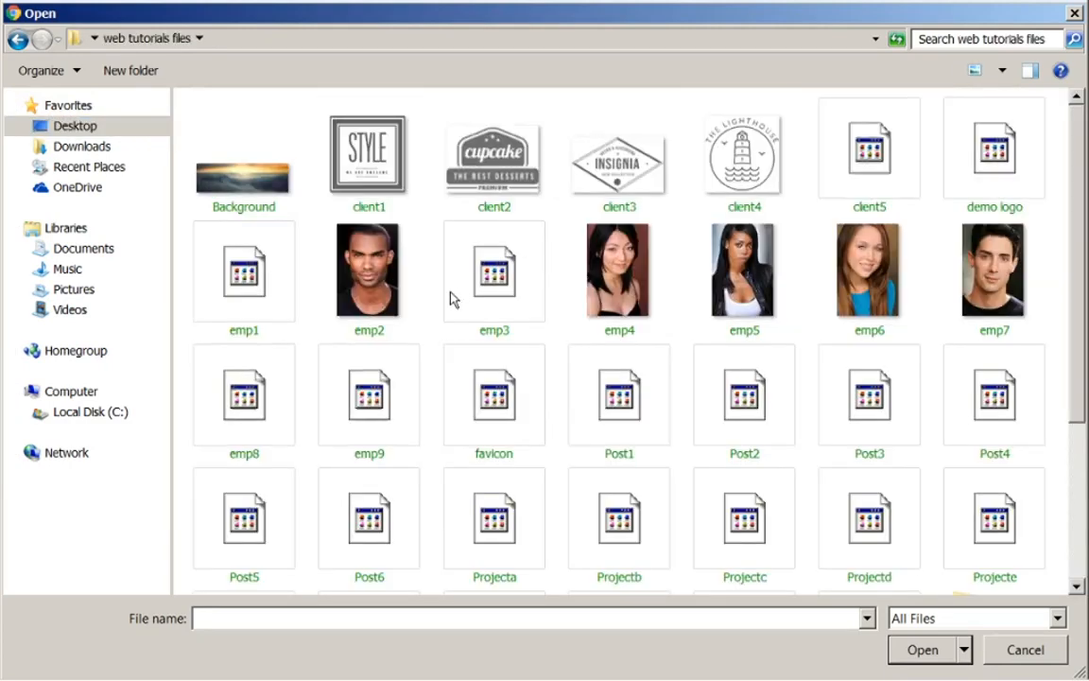
{"action": "key", "text": "ctrl+a"}
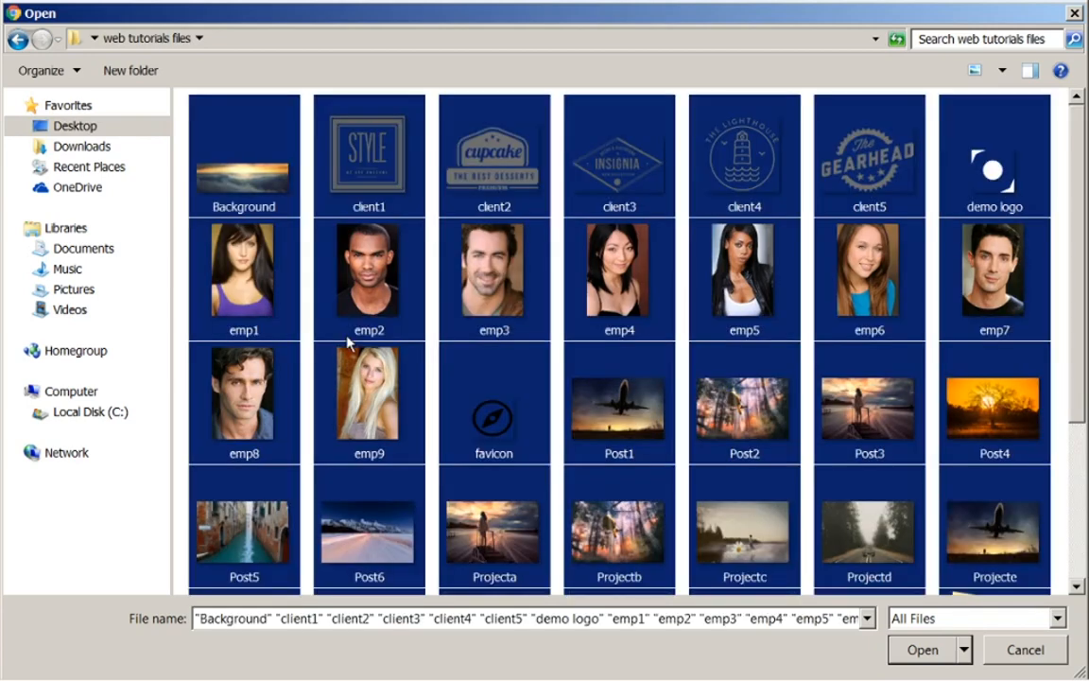
{"action": "scroll", "coordinate": [974, 165], "scroll_direction": "down", "scroll_amount": 3}
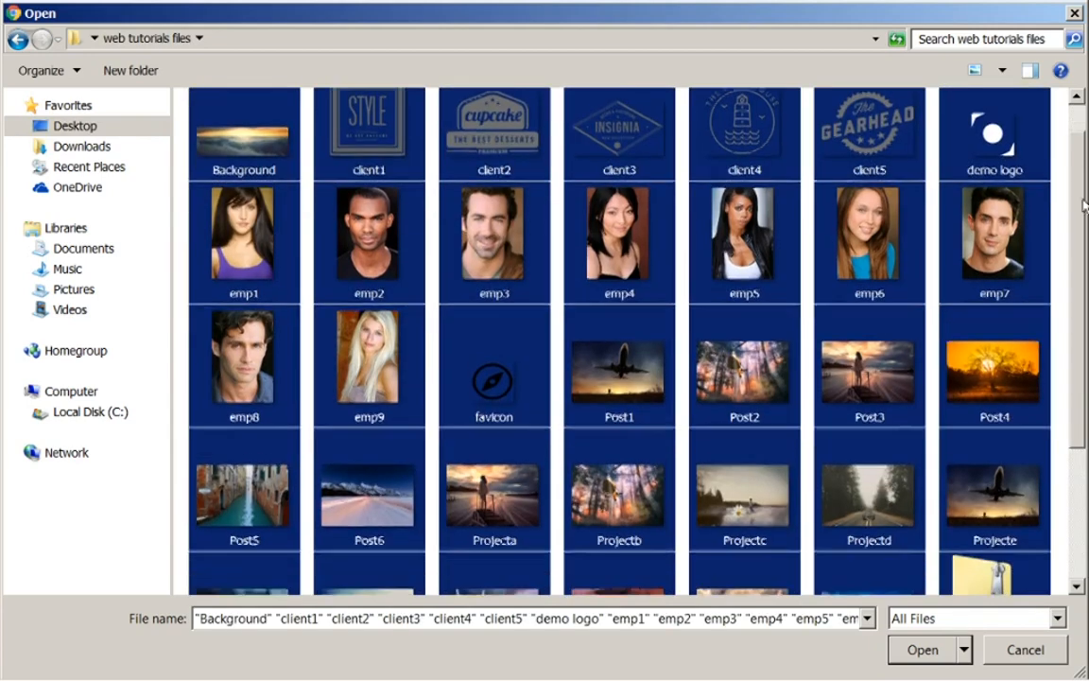
{"action": "scroll", "coordinate": [621, 340], "scroll_direction": "down", "scroll_amount": 2}
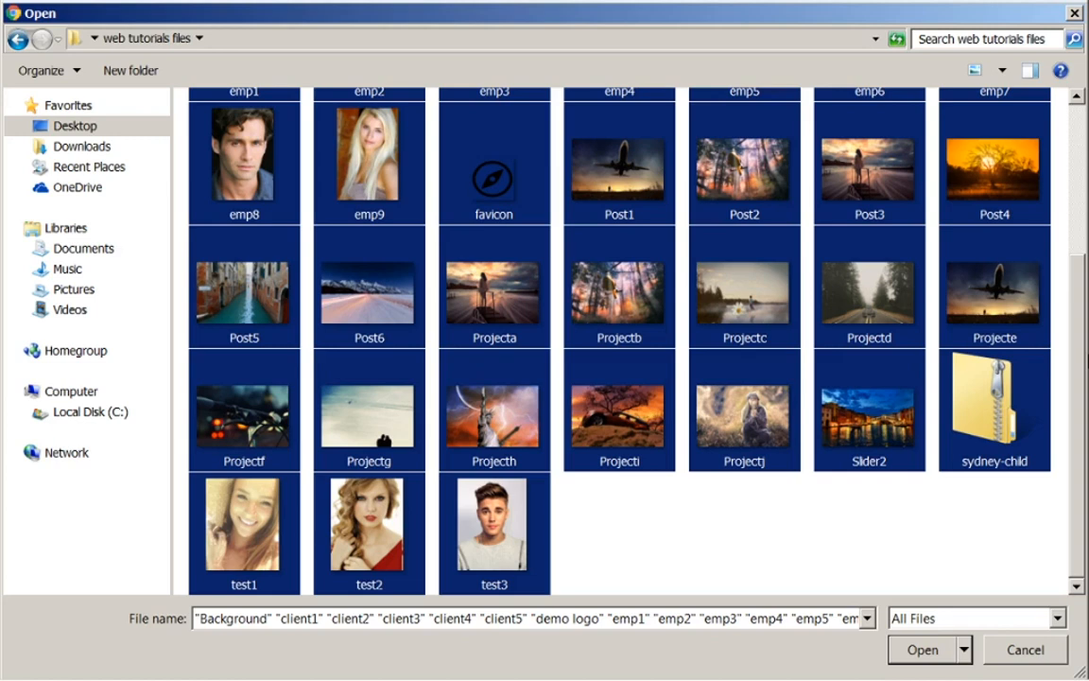
{"action": "left_click", "coordinate": [988, 406], "text": "ctrl"}
{"action": "left_click", "coordinate": [922, 659]}
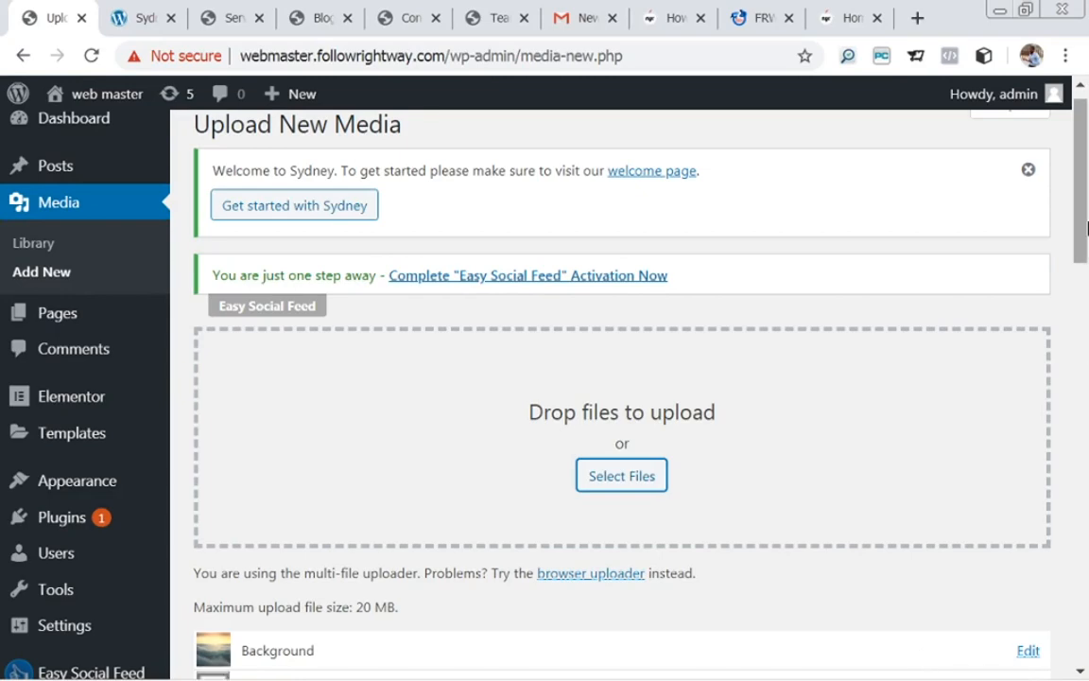
- Review the list of uploaded files and look through the images in the Media Library
{"action": "left_click_drag", "start_coordinate": [1084, 227], "coordinate": [1086, 357]}
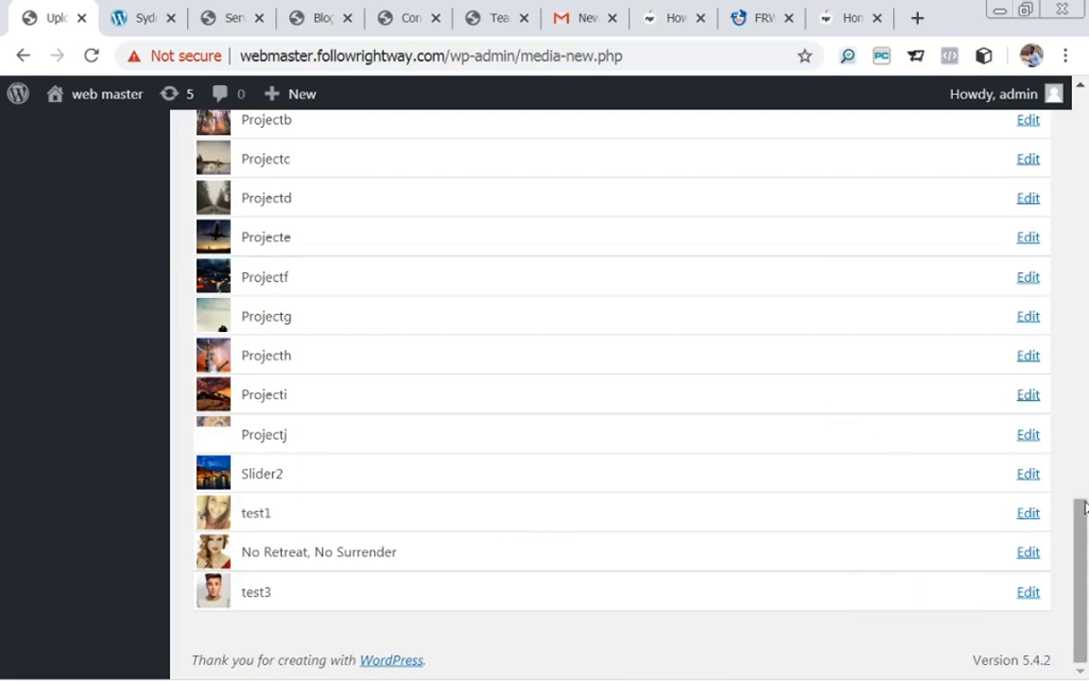
{"action": "left_click_drag", "start_coordinate": [1084, 515], "coordinate": [1085, 159]}
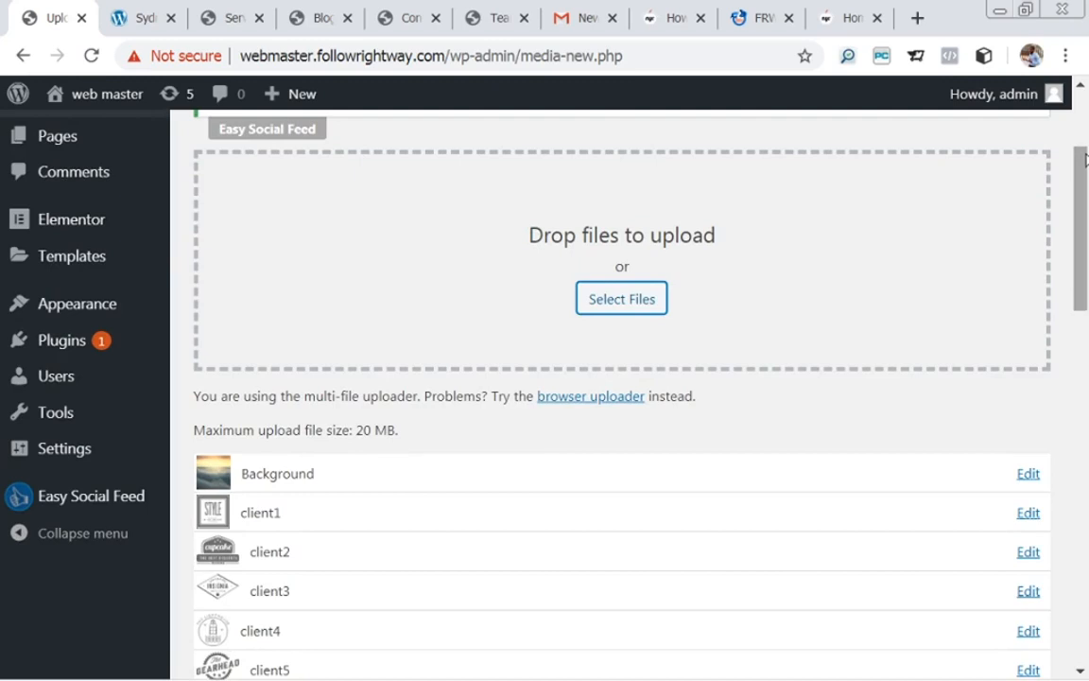
{"action": "left_click_drag", "start_coordinate": [1083, 174], "coordinate": [1072, 98]}
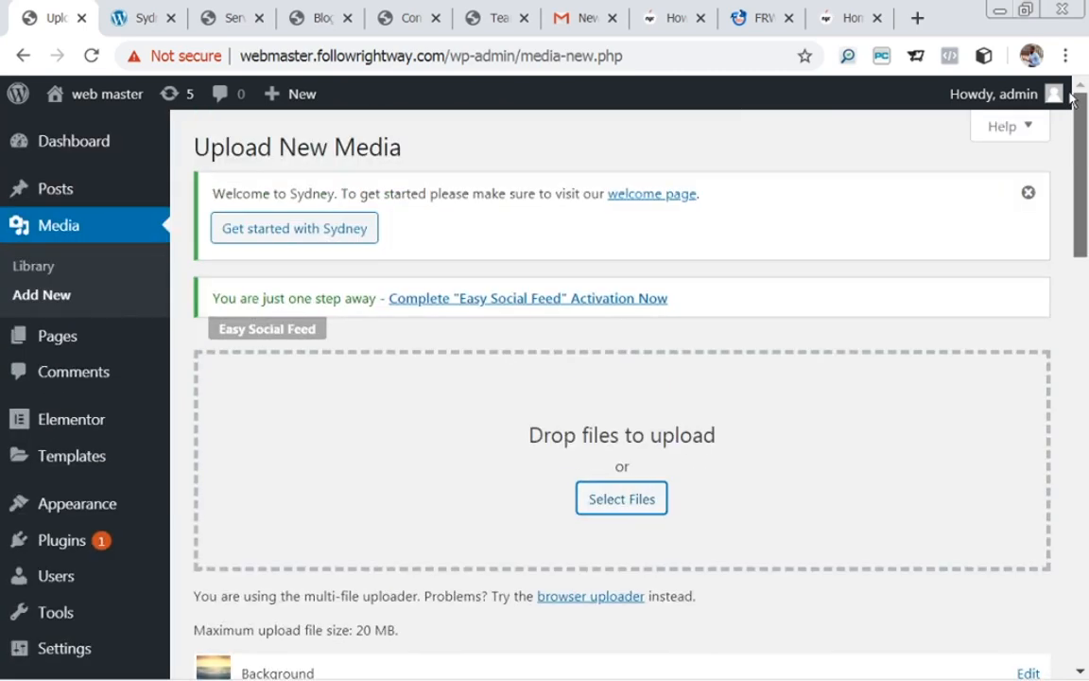
{"action": "mouse_move", "coordinate": [1071, 99]}
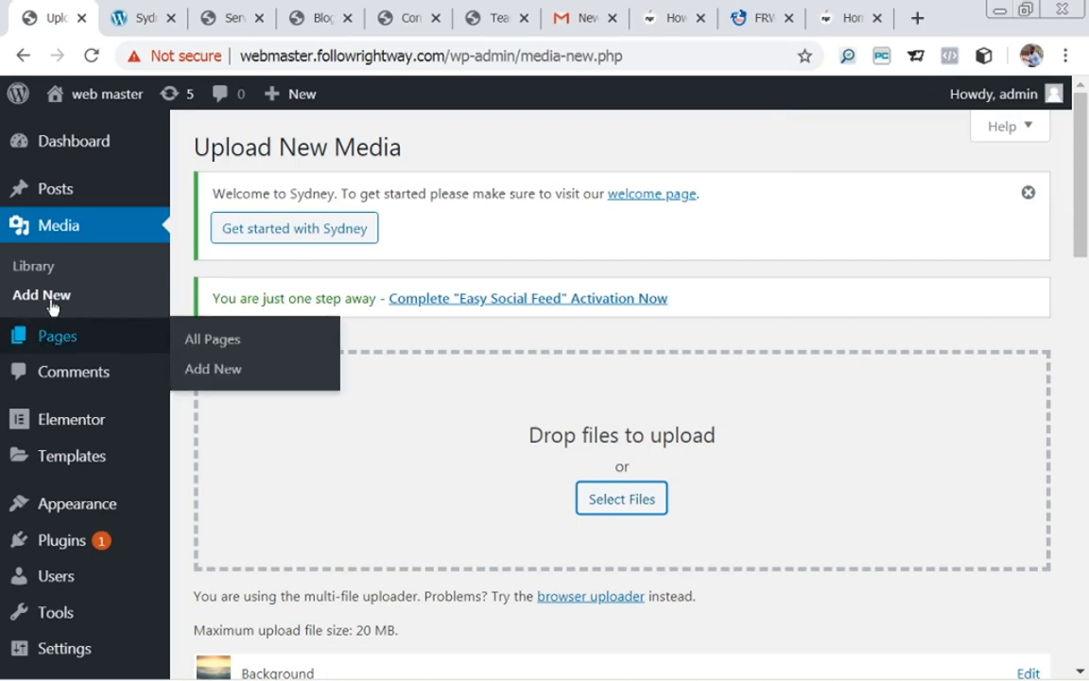
{"action": "left_click", "coordinate": [33, 269]}
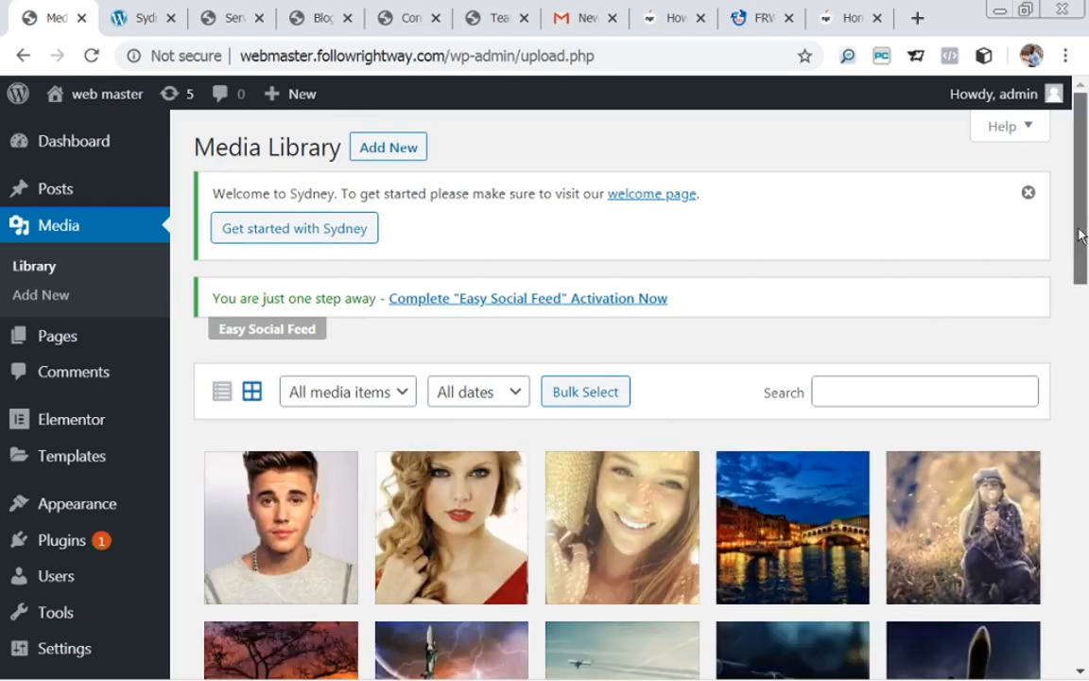
{"action": "scroll", "coordinate": [1087, 250], "scroll_direction": "down", "scroll_amount": 2}
{"action": "left_click_drag", "start_coordinate": [1088, 275], "coordinate": [1030, 285]}
{"action": "scroll", "coordinate": [1029, 284], "scroll_direction": "up", "scroll_amount": 1}
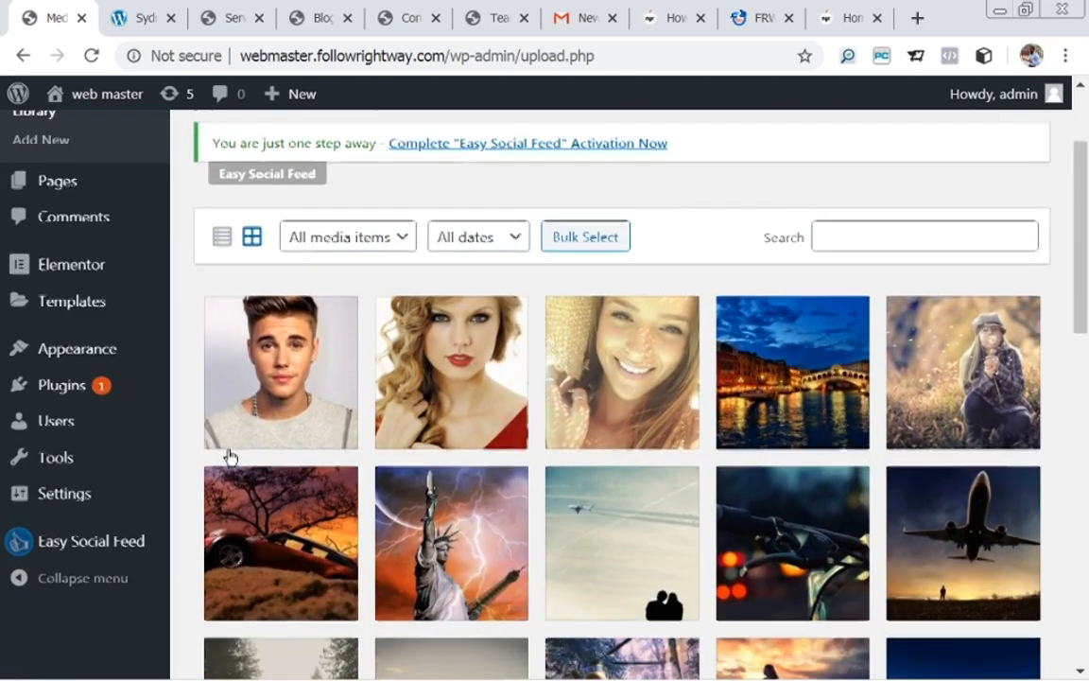
{"action": "scroll", "coordinate": [226, 455], "scroll_direction": "down", "scroll_amount": 1}
- Inspect the attachment details and image editing options of the test3 image, and close them without changes
{"action": "left_click", "coordinate": [243, 386]}
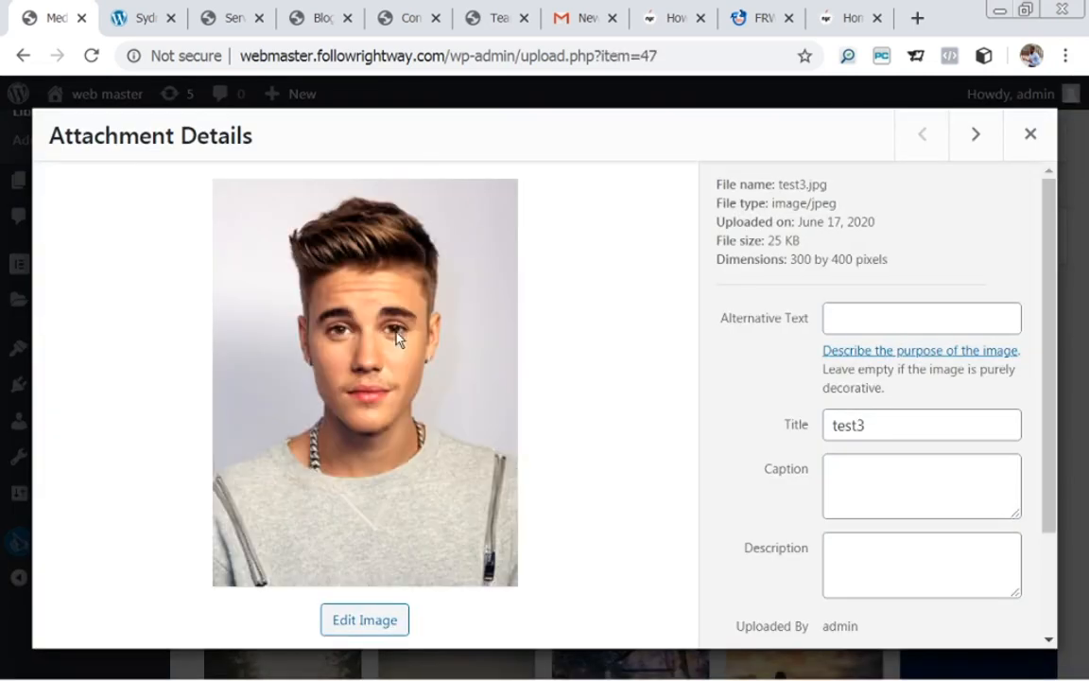
{"action": "left_click_drag", "start_coordinate": [1050, 262], "coordinate": [1056, 315]}
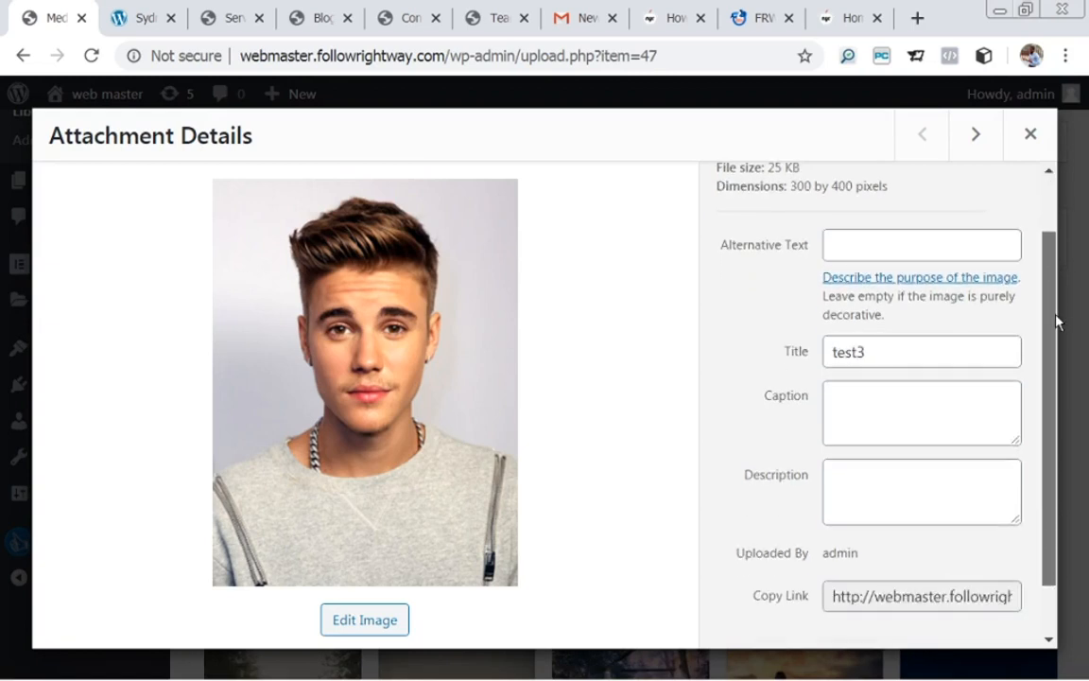
{"action": "left_click", "coordinate": [344, 621]}
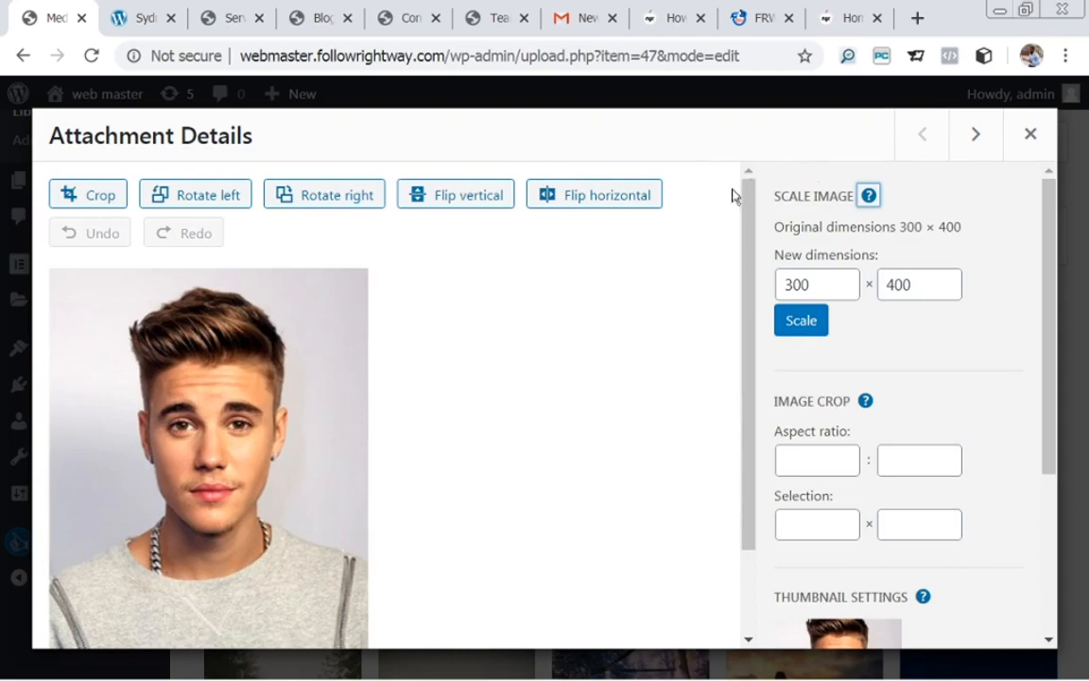
{"action": "left_click", "coordinate": [1029, 138]}
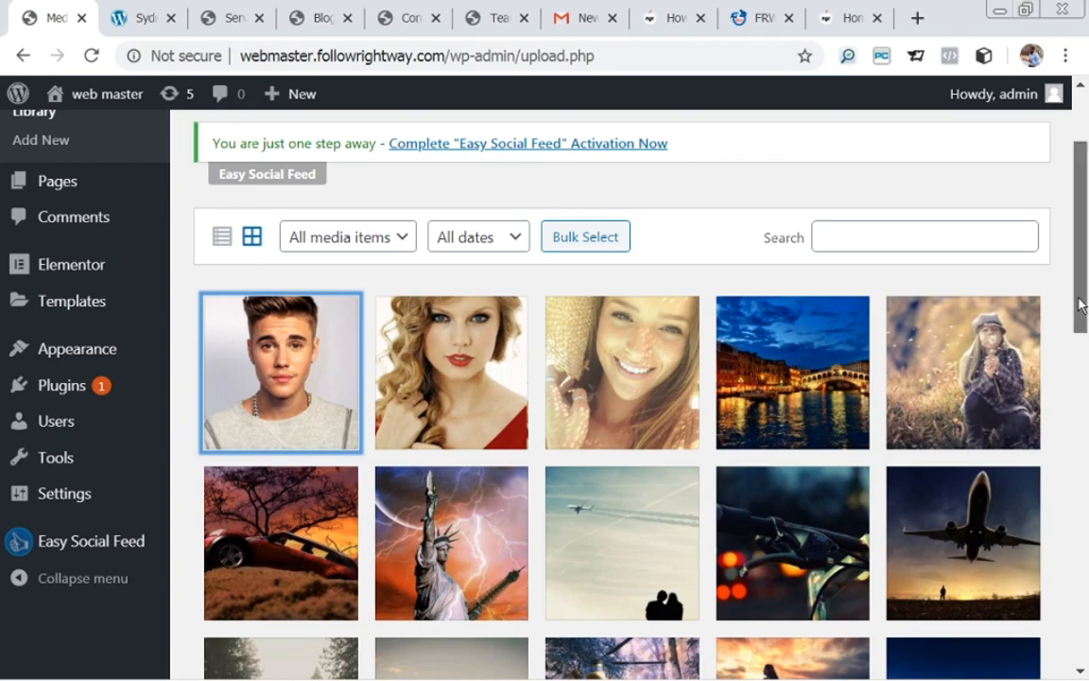
{"action": "left_click_drag", "start_coordinate": [1078, 304], "coordinate": [1071, 255]}
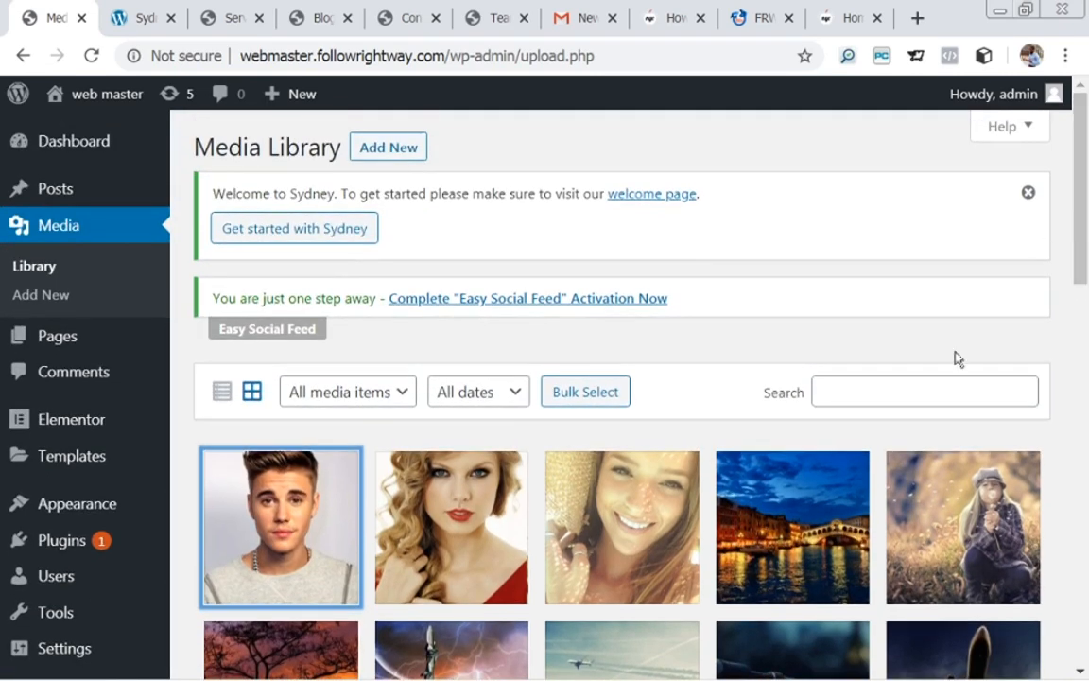